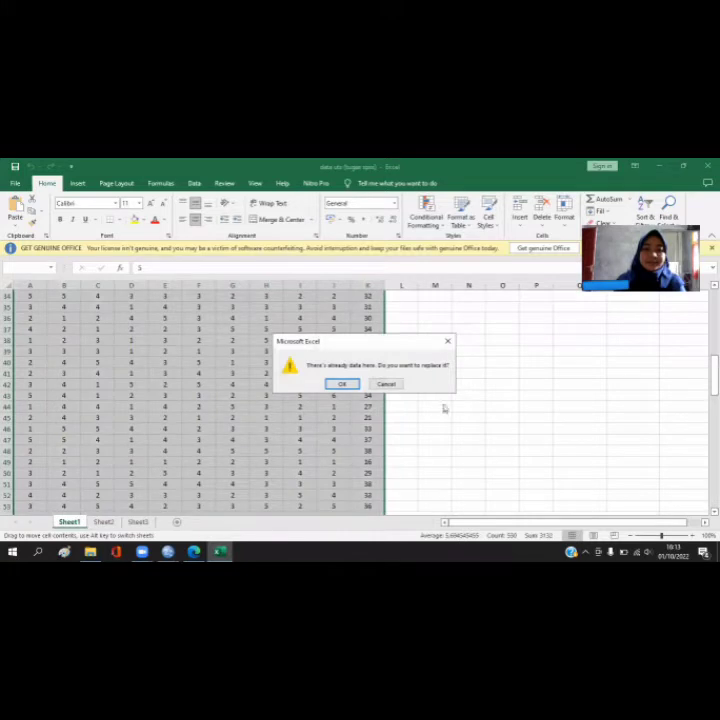
Cancel the replacement of existing cell data and return to the first row of the sheet
left_click(449, 343)
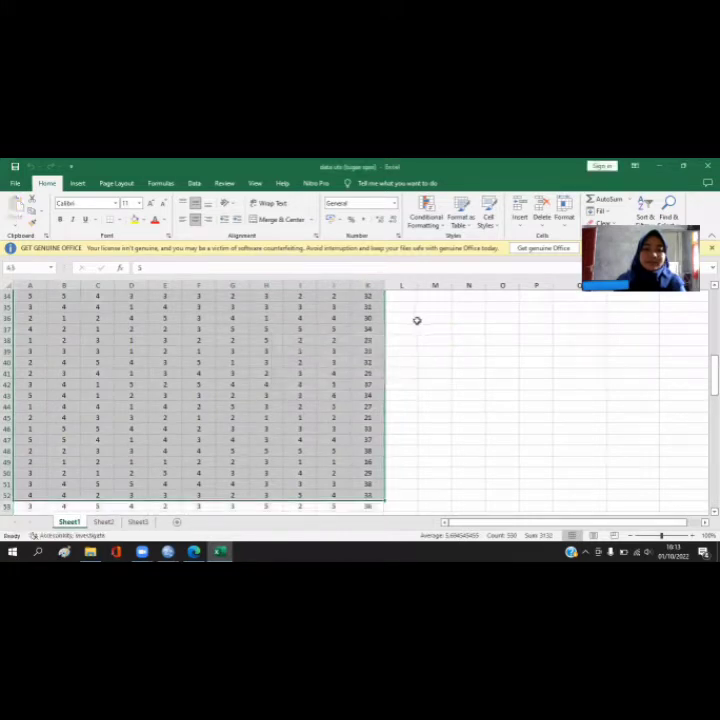
left_click(402, 372)
key("Up")
key("Up")
key("Up")
key("Up")
key("Up")
key("Up")
key("Up")
key("Up")
key("Up")
key("Up")
key("Up")
key("Up")
key("Up")
key("Up")
key("Up")
key("Up")
key("Up")
key("Up")
key("Up")
key("Up")
key("Up")
key("Up")
key("Up")
key("Up")
key("Up")
key("Up")
key("Up")
key("Up")
key("Up")
key("Up")
key("Up")
key("Up")
key("Up")
key("Up")
key("Up")
key("Up")
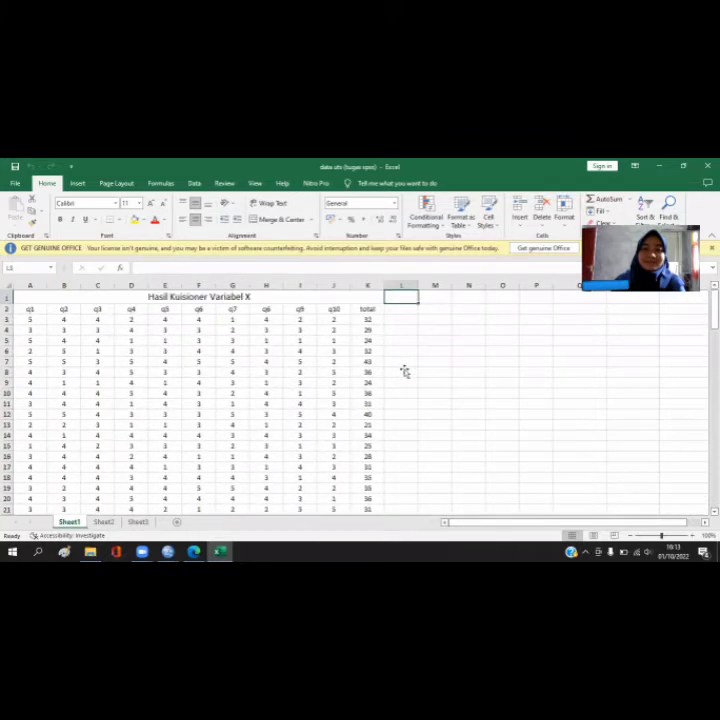
Copy the Variabel X questionnaire answers with their totals, range A3:K53
left_click(31, 318)
left_click_drag(31, 318, 366, 403)
key("ctrl+c")
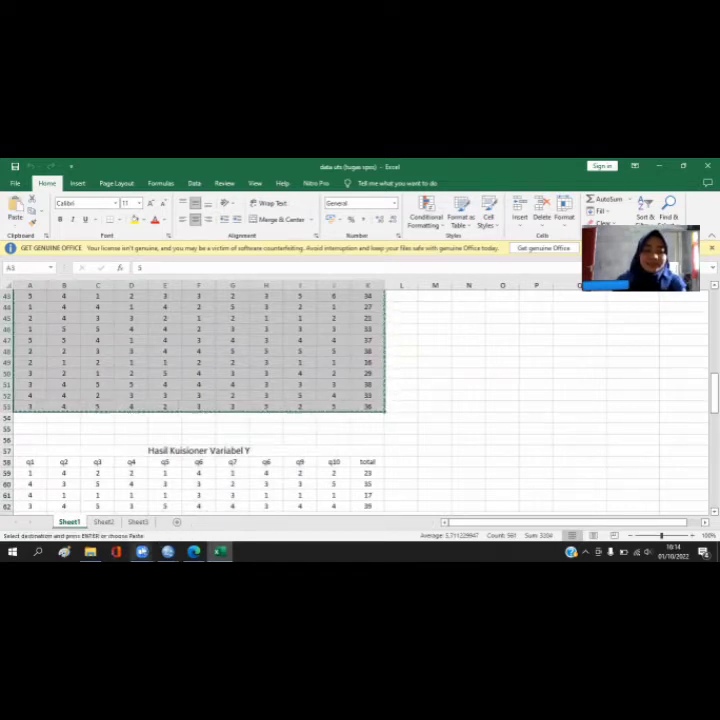
Switch to the empty SPSS data editor and paste the copied answers starting at row 1 of the first column
mouse_move(169, 551)
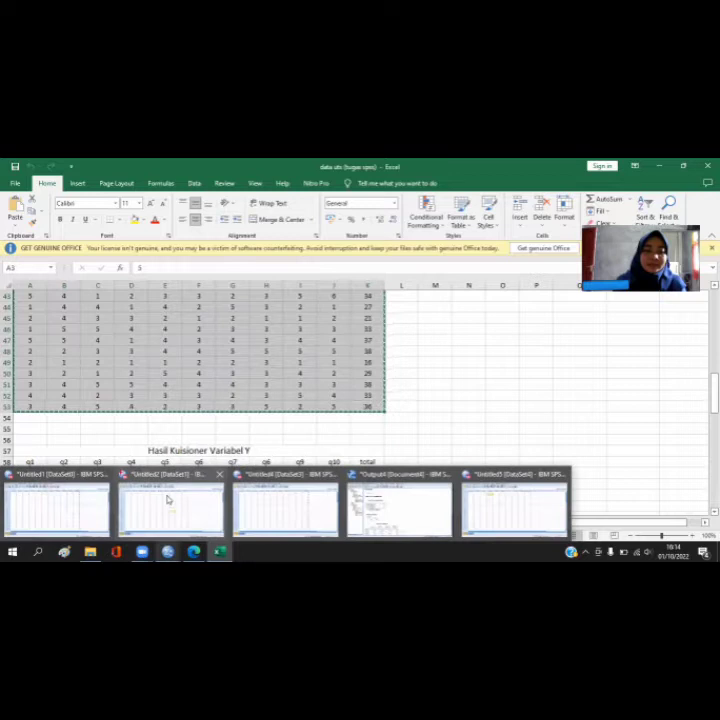
left_click(63, 507)
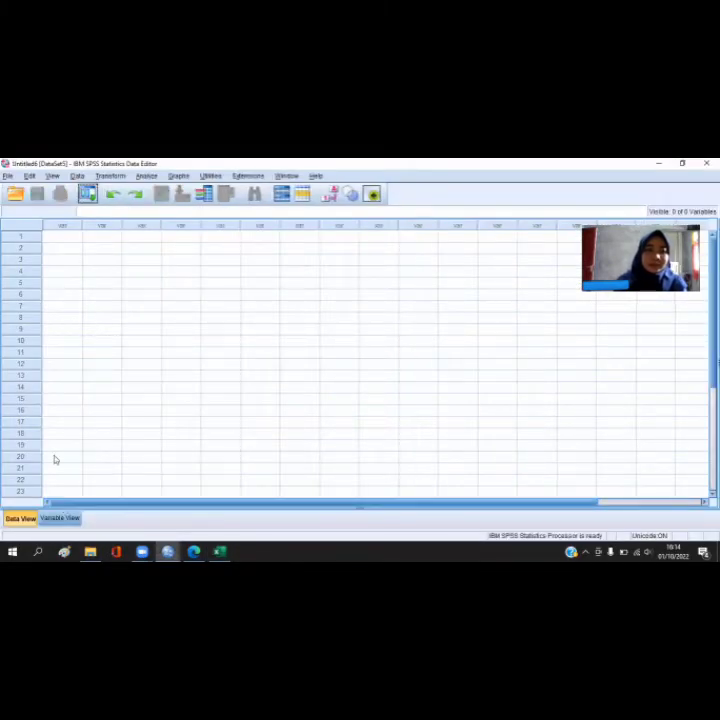
left_click(60, 238)
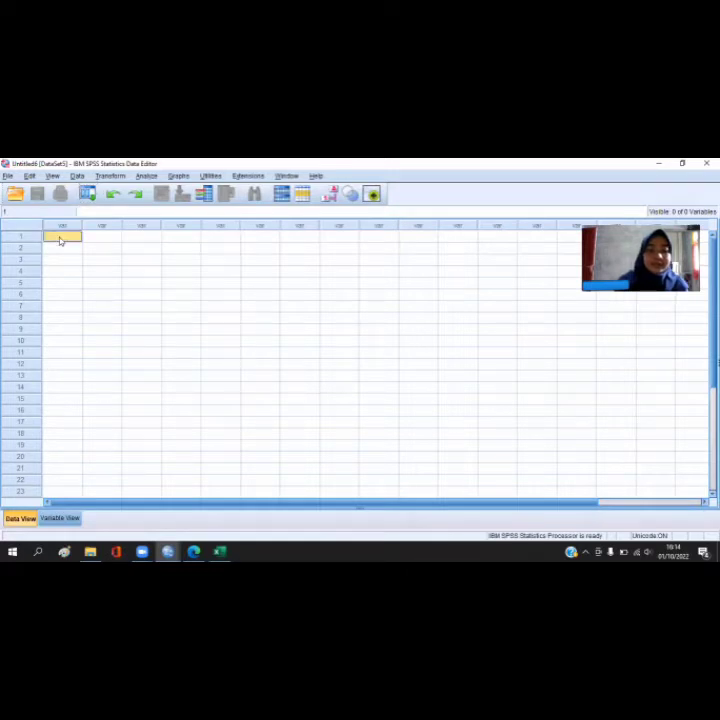
key("ctrl+v")
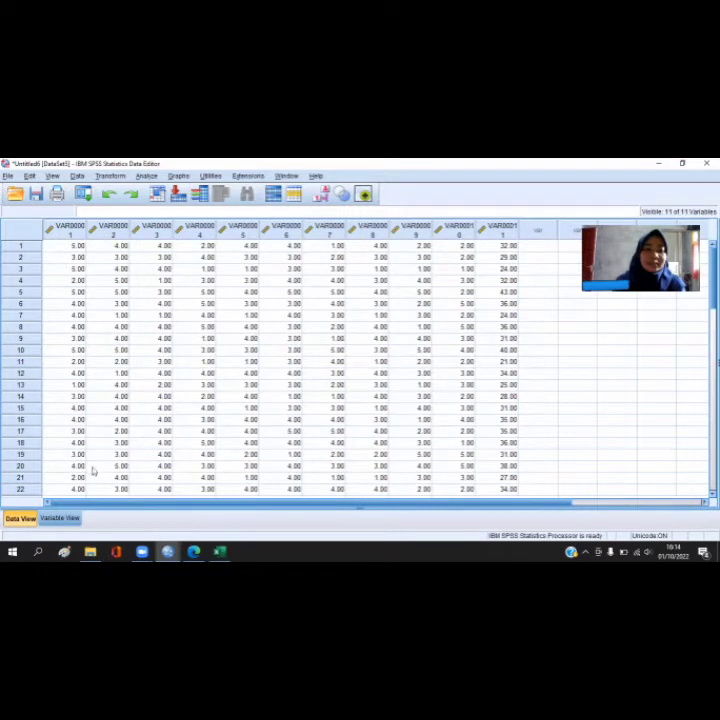
Rename the first three variables in the variable definitions as Q1, Q2 and Q3
left_click(61, 519)
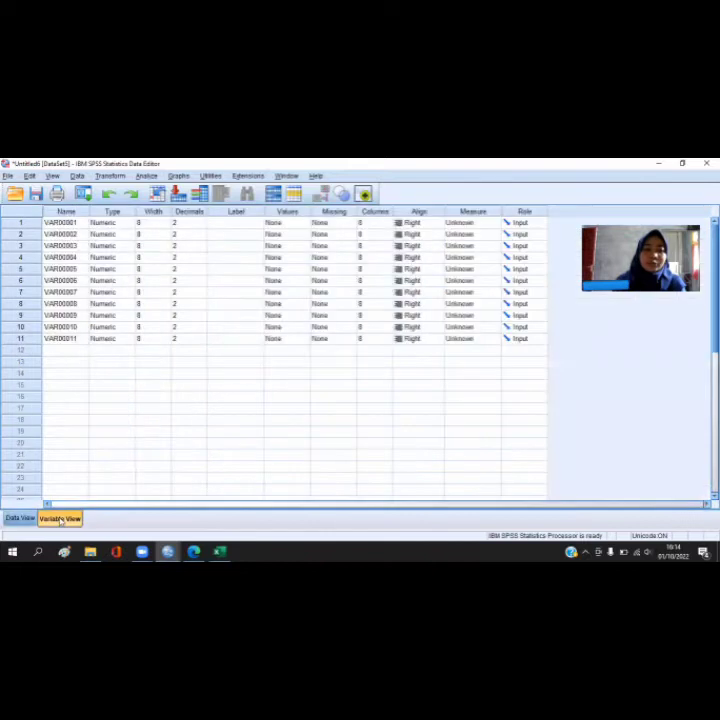
left_click(66, 223)
key("BackSpace")
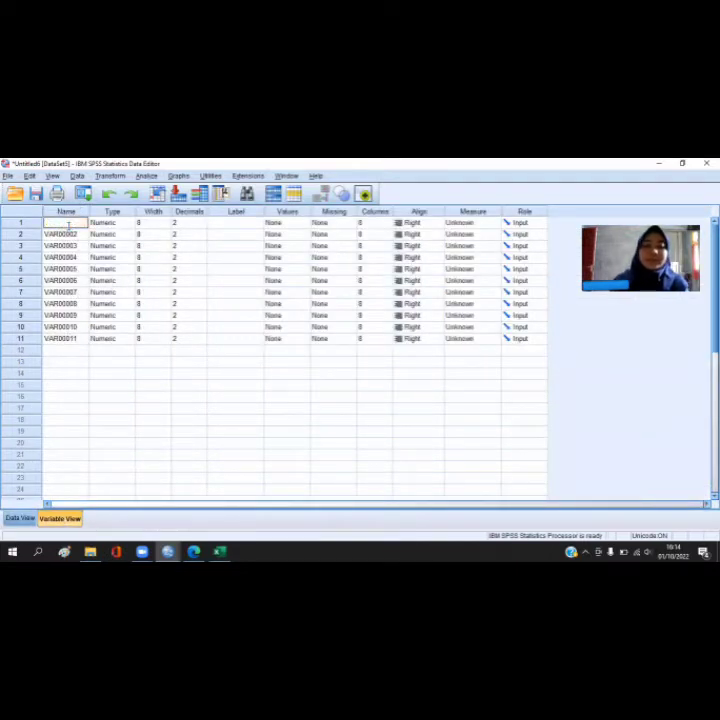
type("Q1")
left_click(66, 234)
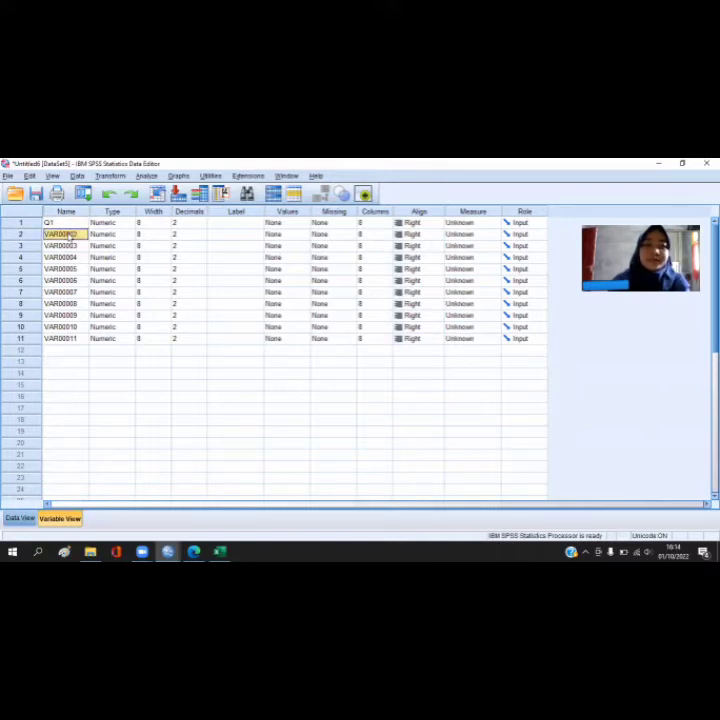
type("Q2")
left_click(66, 245)
key("BackSpace")
type("Q3")
Rename the fourth, fifth and sixth variables as Q4, Q5 and Q6
left_click(68, 257)
key("BackSpace")
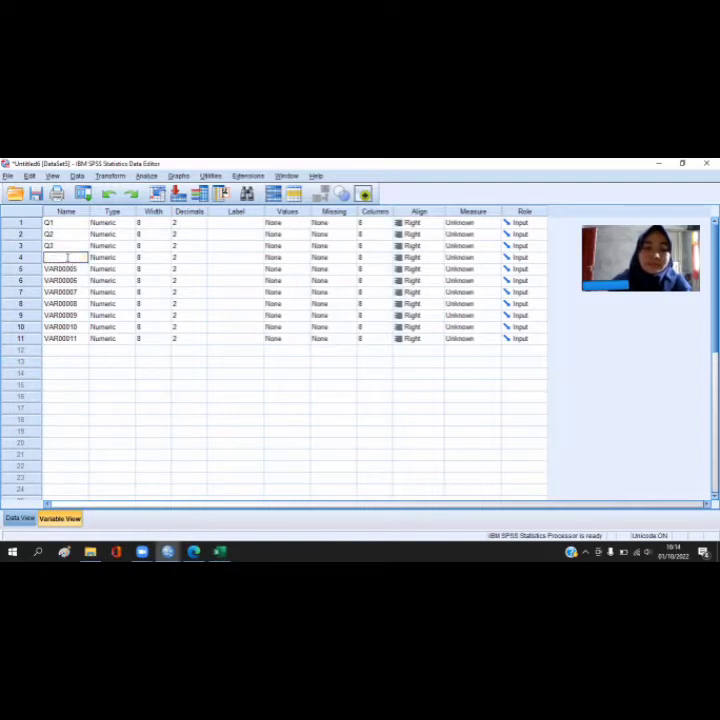
type("Q4")
left_click(66, 268)
key("BackSpace")
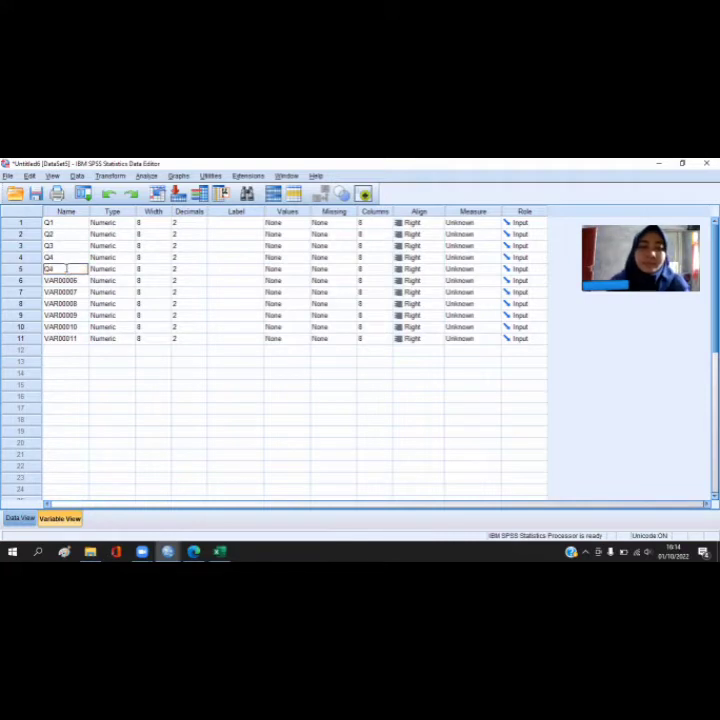
type("Q")
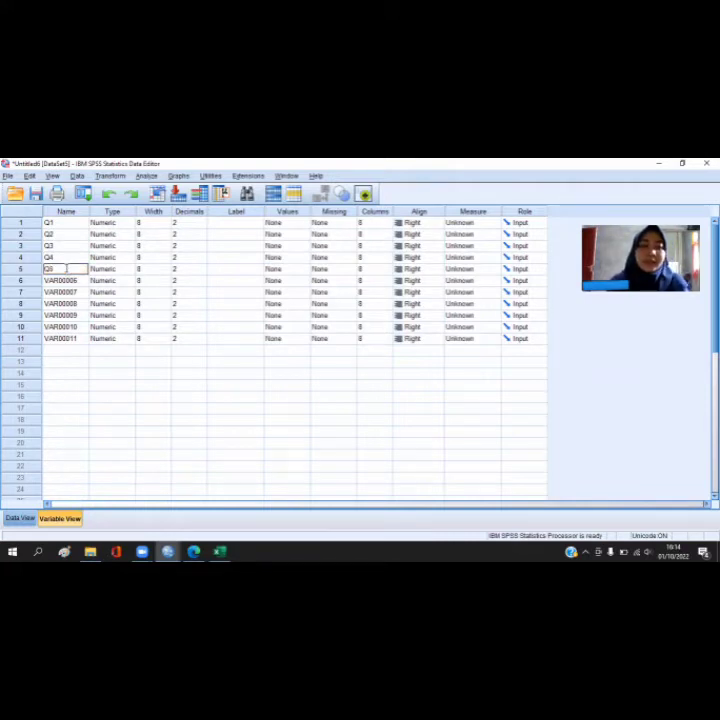
type("5")
left_click(66, 280)
key("BackSpace")
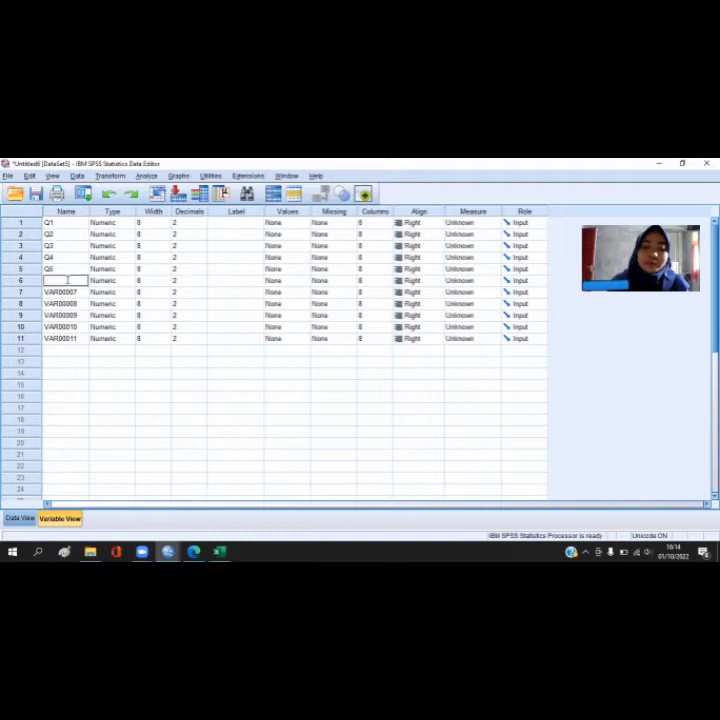
type("Q6")
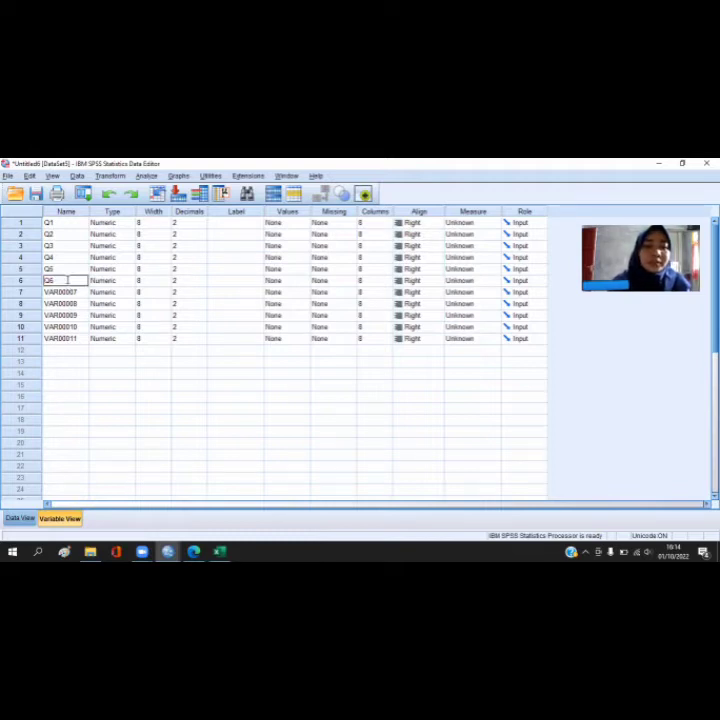
Rename the seventh, eighth and ninth variables as Q7, Q8 and Q9
left_click(67, 291)
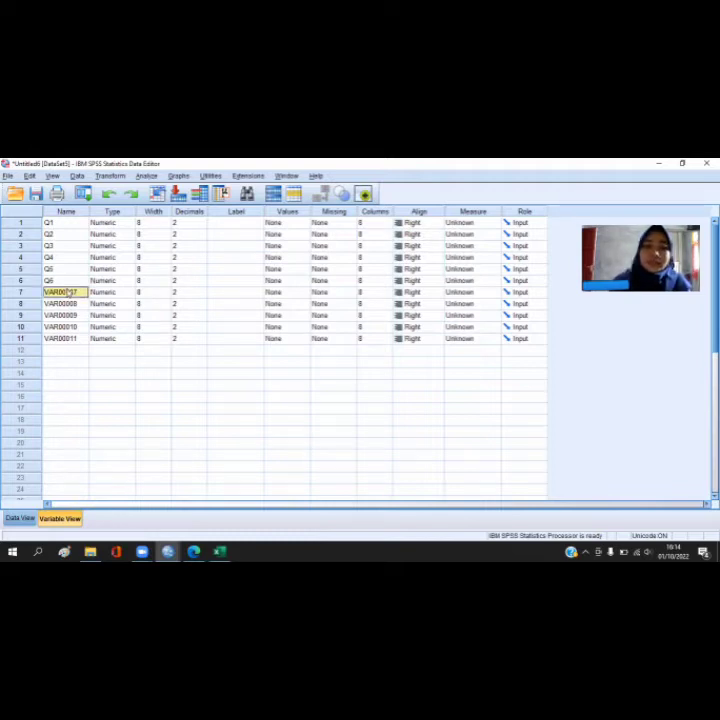
key("BackSpace")
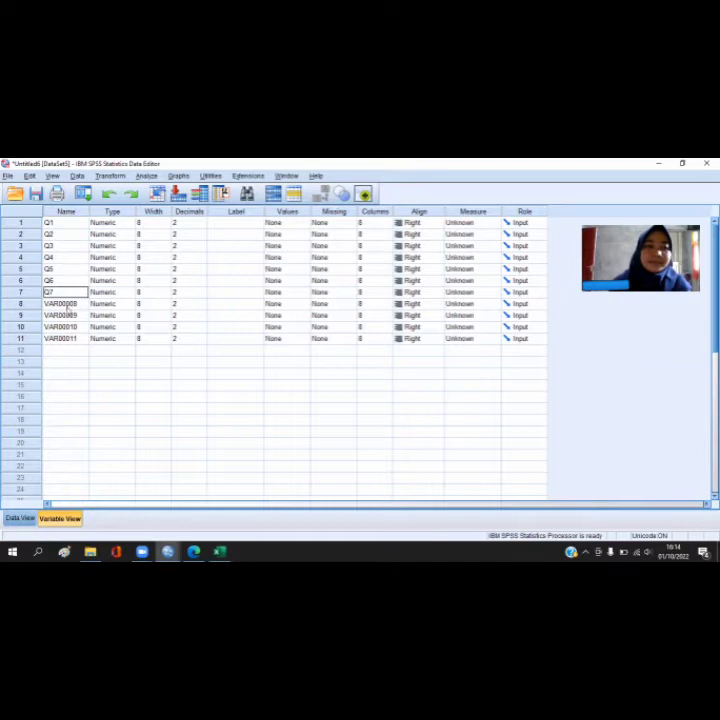
left_click(68, 304)
key("BackSpace")
type("Q8")
left_click(67, 315)
key("BackSpace")
type("Q")
Rename the tenth variable as Q10 and the eleventh as TOTAL
left_click(72, 327)
type("Q10")
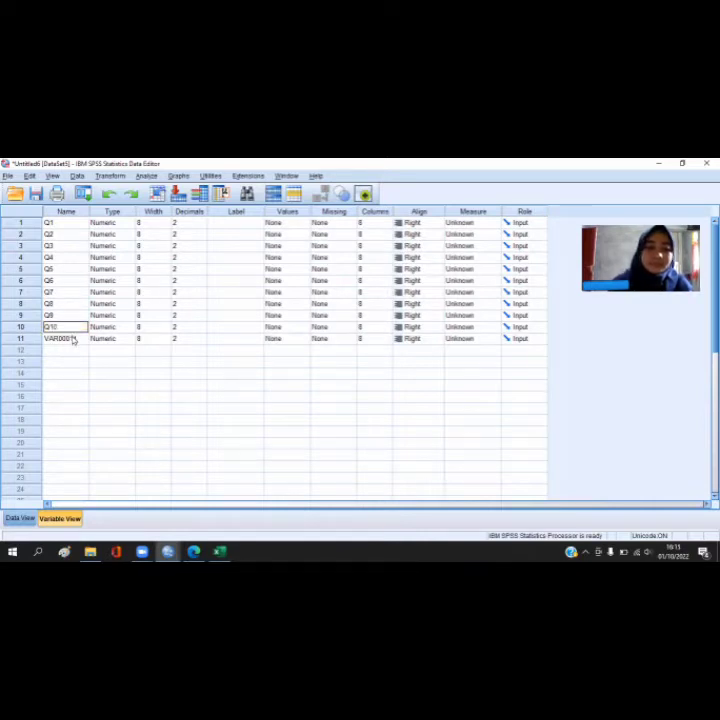
left_click(73, 340)
key("BackSpace")
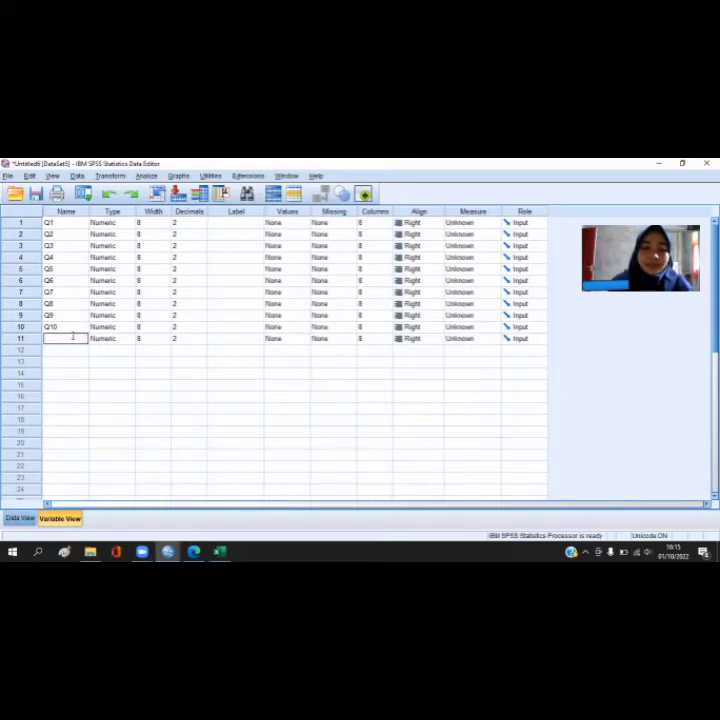
type("TOTAL")
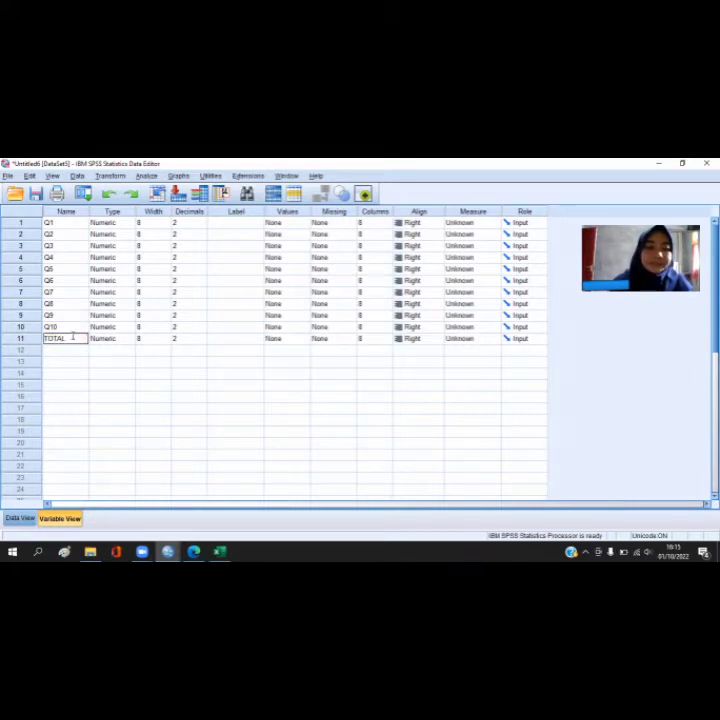
Set the number of decimals to 0 for variables Q1 through Q5
left_click(200, 223)
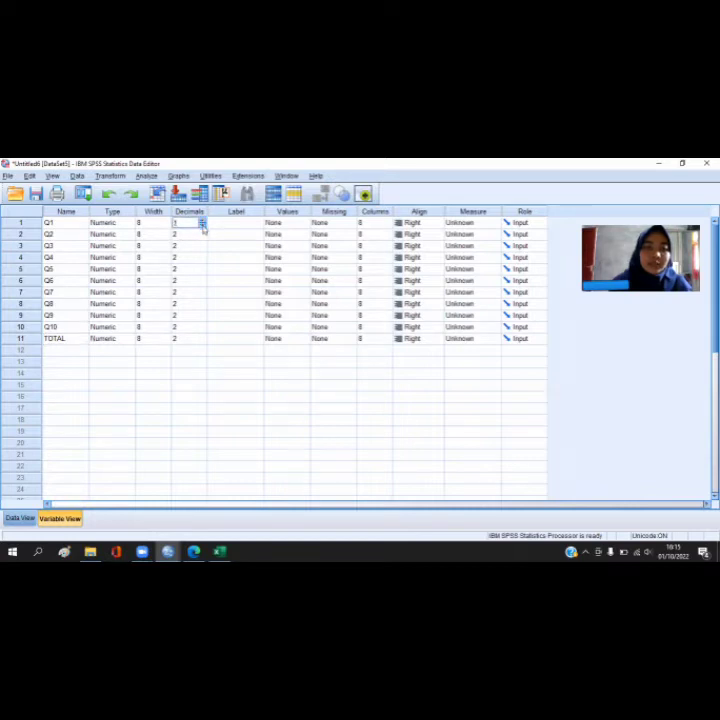
left_click(202, 237)
left_click(202, 249)
left_click(202, 249)
left_click(202, 249)
left_click(203, 260)
left_click(203, 260)
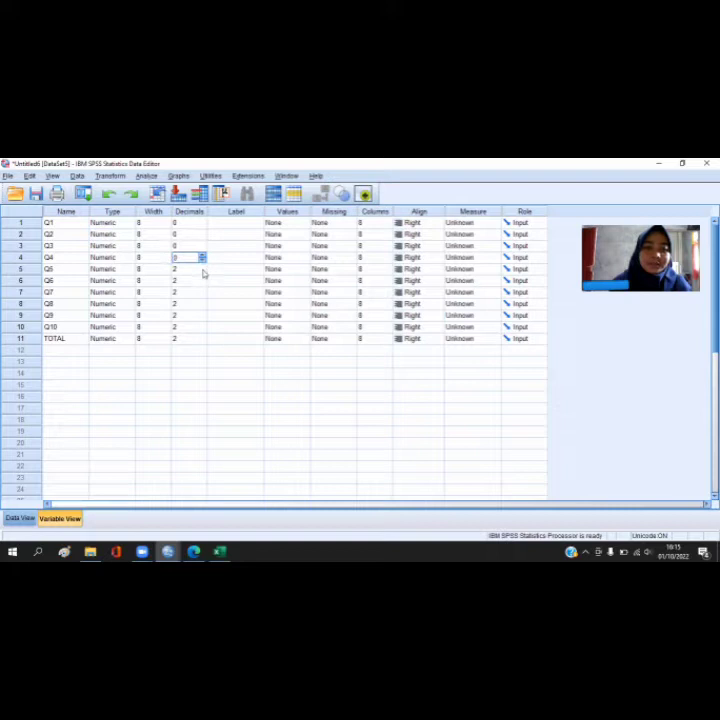
left_click(203, 271)
left_click(203, 272)
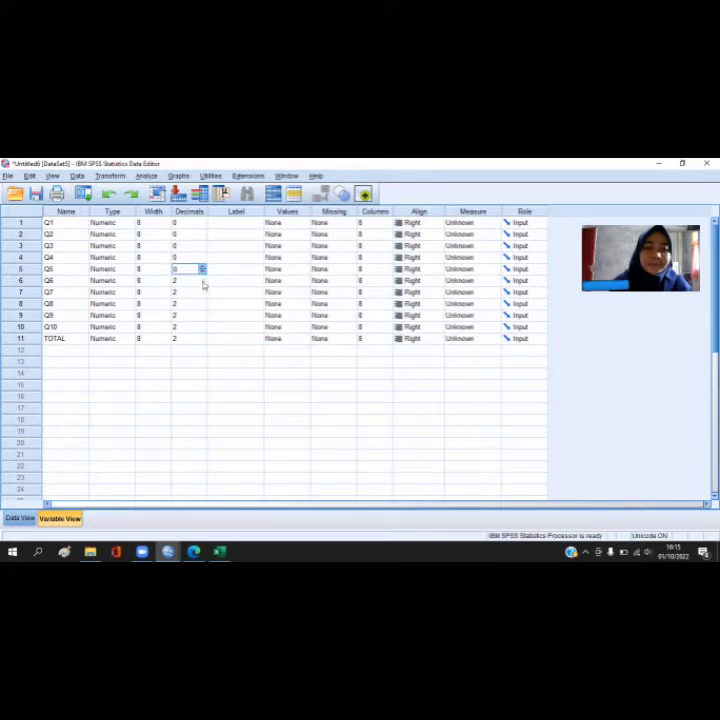
Set the number of decimals to 0 for variables Q6 through Q10 and TOTAL
left_click(203, 283)
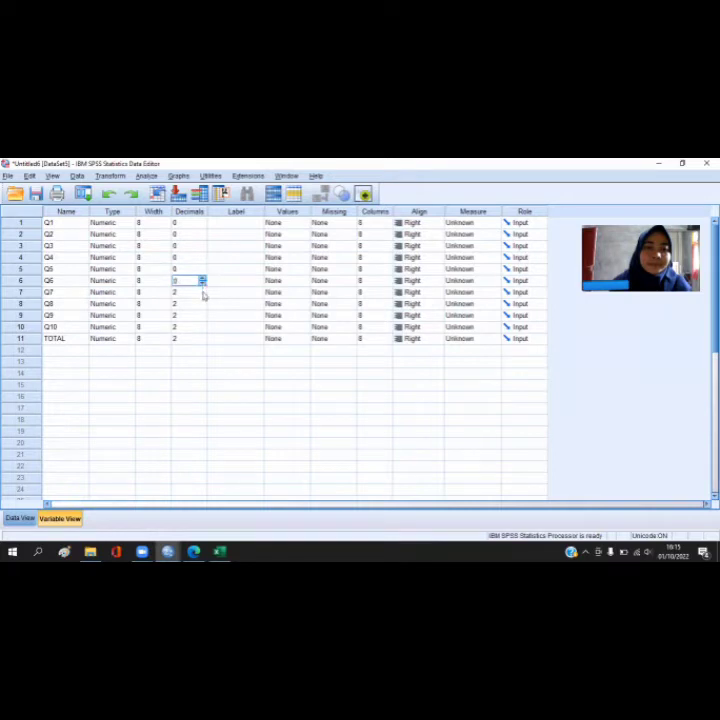
left_click(203, 294)
left_click(203, 294)
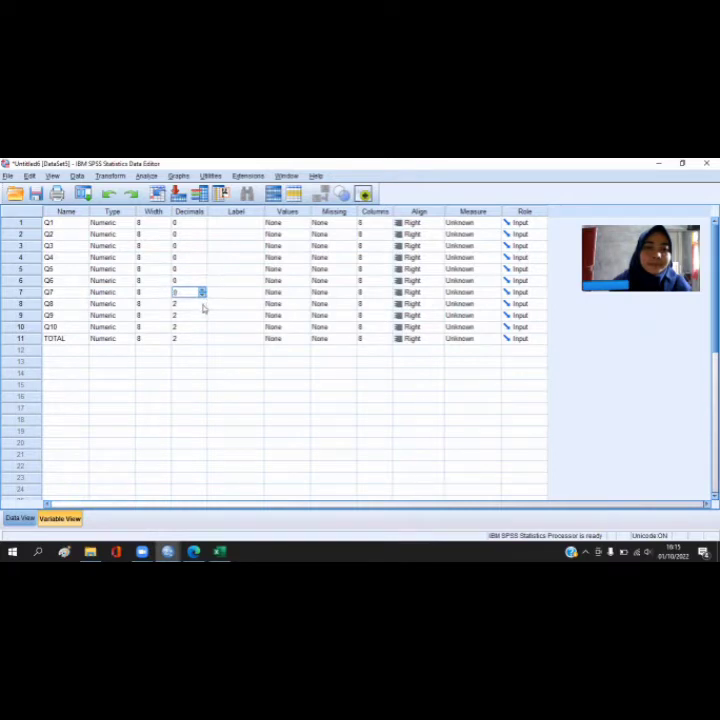
left_click(203, 307)
left_click(203, 307)
left_click(202, 318)
left_click(203, 331)
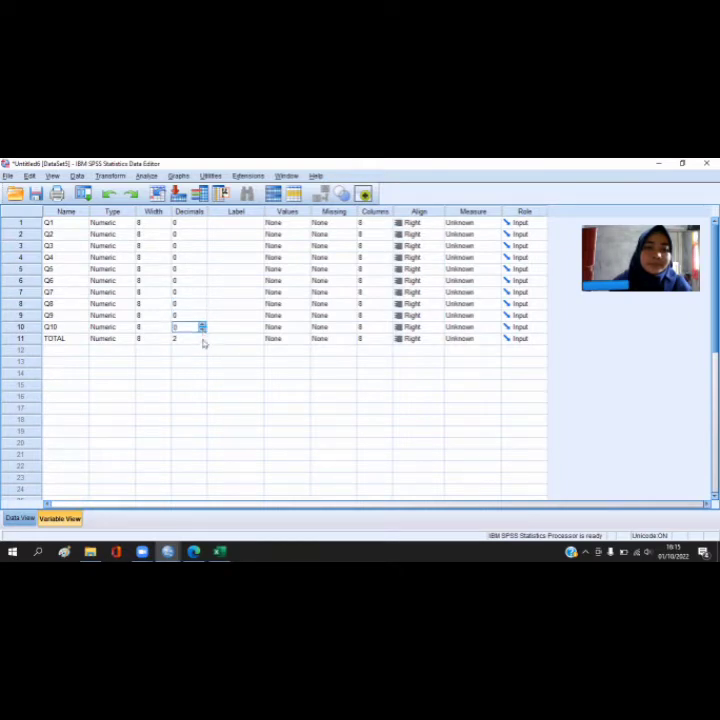
left_click(203, 341)
left_click(203, 341)
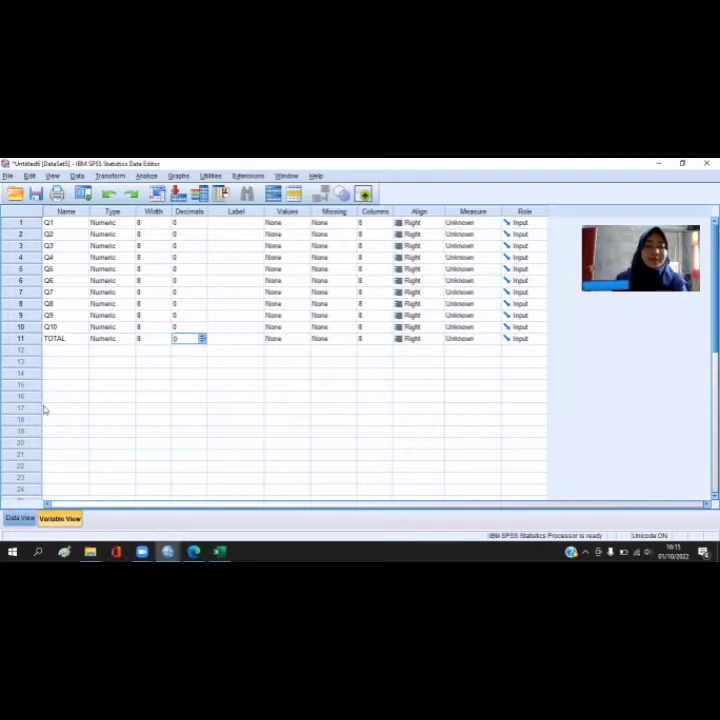
Return to the data and run a two-tailed bivariate Pearson correlation on all variables, Q1 through Q10 and TOTAL
left_click(20, 518)
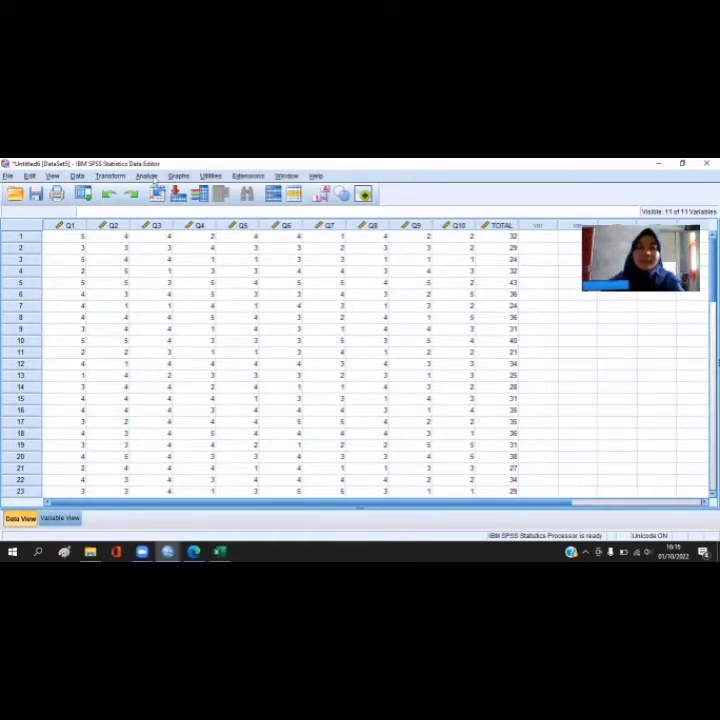
left_click(150, 177)
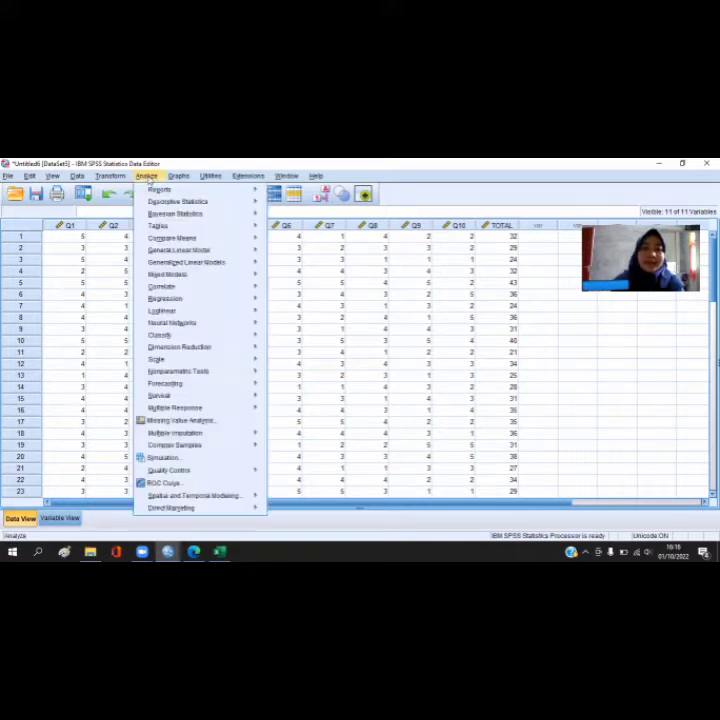
mouse_move(176, 277)
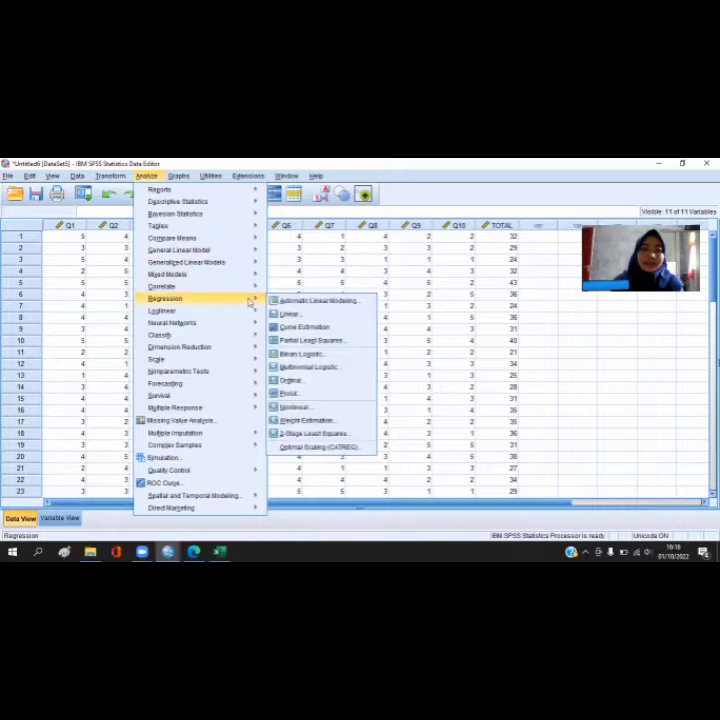
mouse_move(253, 288)
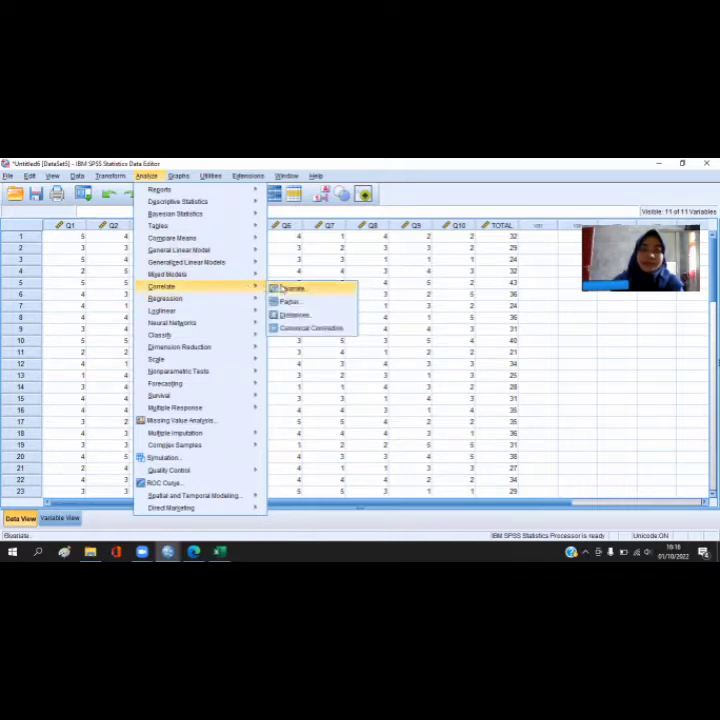
left_click(290, 288)
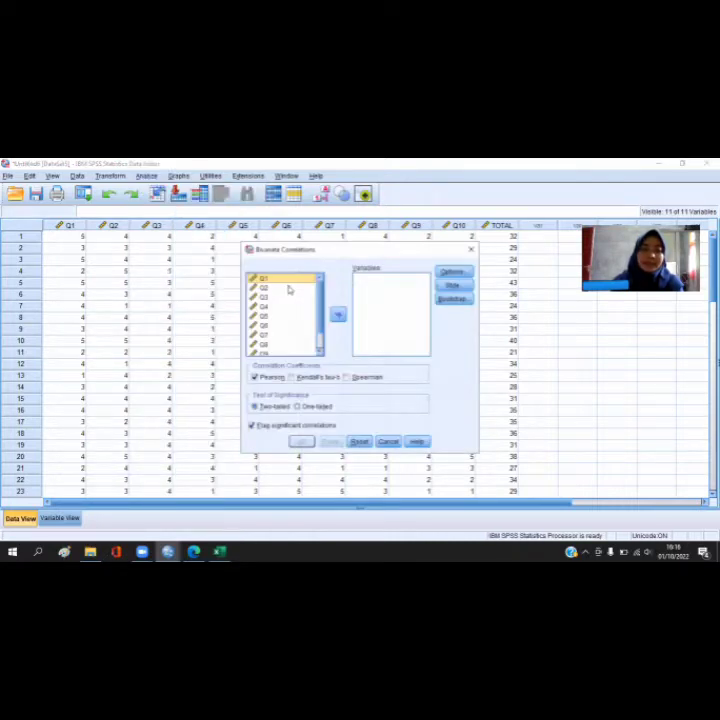
key("ctrl+a")
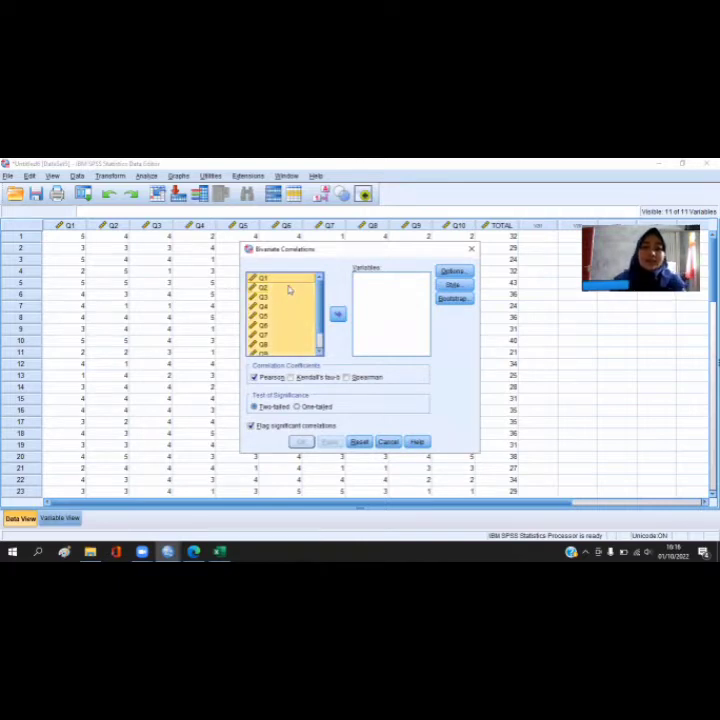
left_click(338, 314)
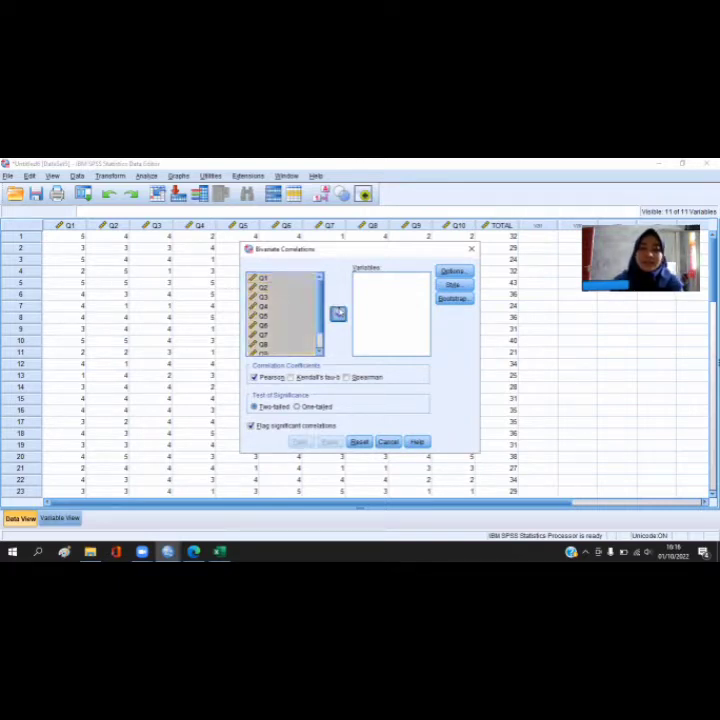
left_click(300, 442)
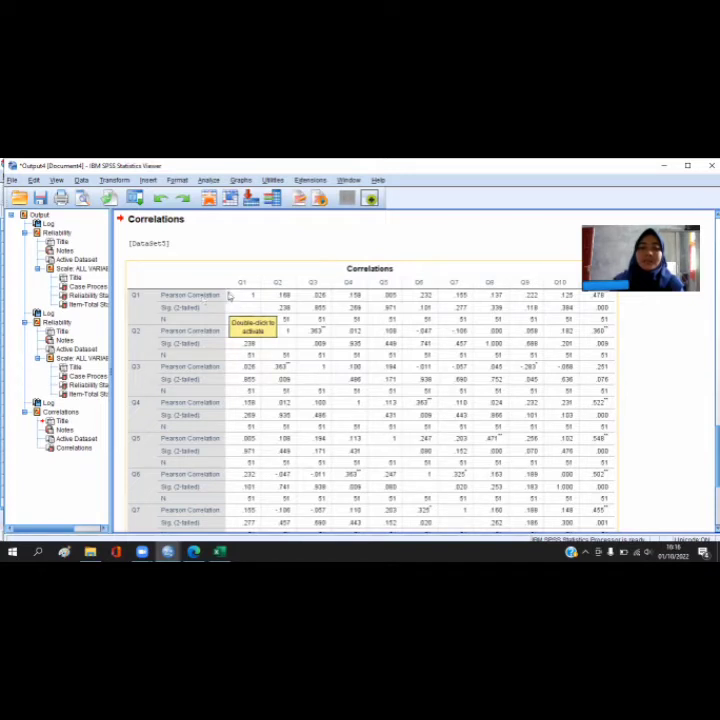
Examine the Correlations table for the Pearson values of items Q1 through Q10 against TOTAL
scroll(216, 300, "down", 2)
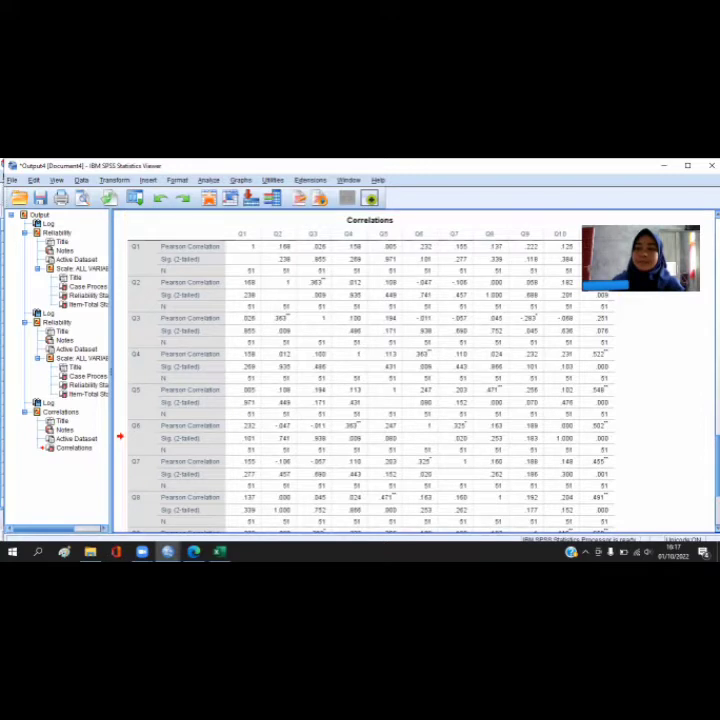
scroll(370, 380, "down", 2)
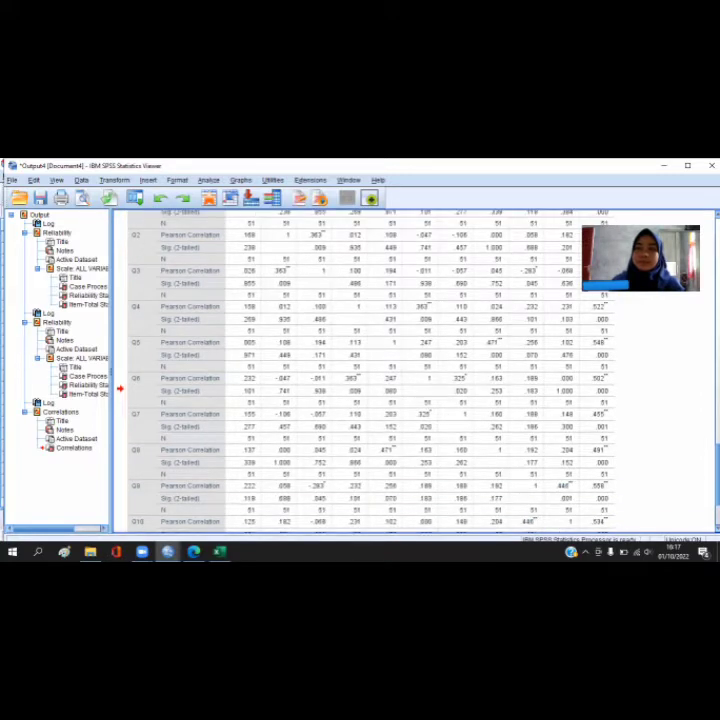
scroll(370, 380, "up", 5)
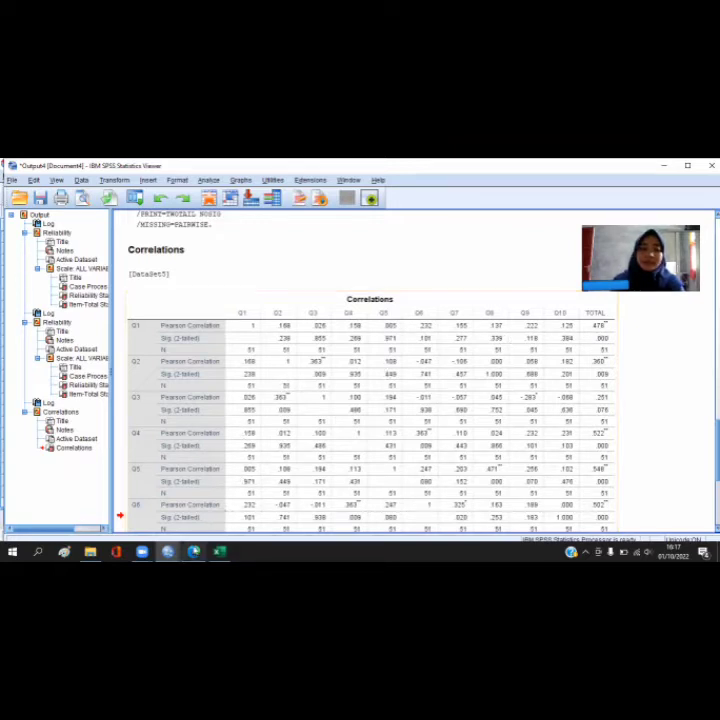
Switch to Microsoft Edge and view the start of the r table for df = 1 - 50 in tabel-r.pdf
mouse_move(193, 551)
left_click(196, 523)
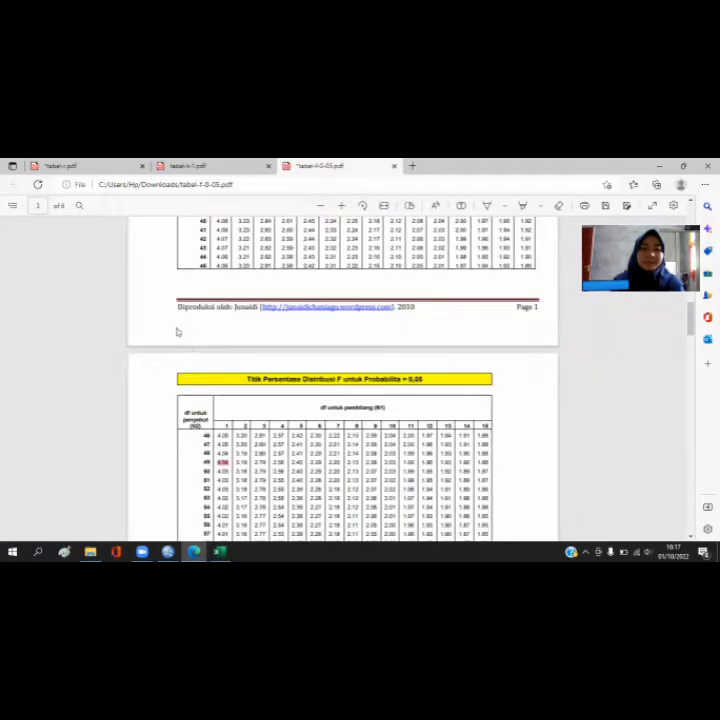
left_click(88, 167)
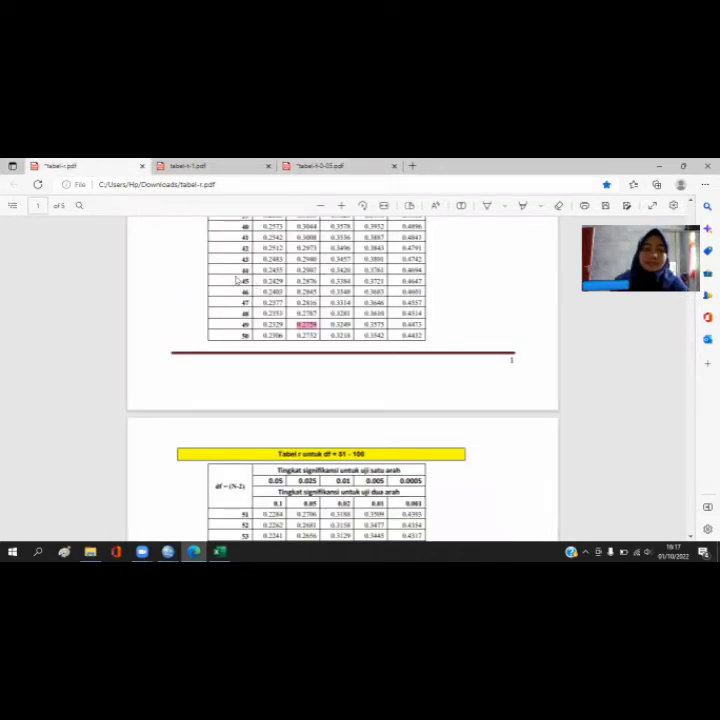
scroll(237, 281, "up", 5)
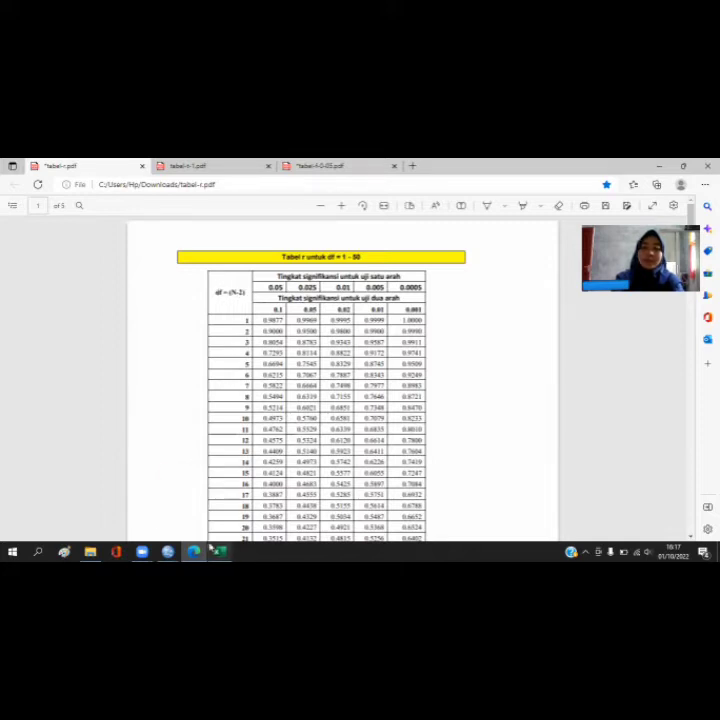
Check the sample size N in the SPSS correlation output, and look up the two-tailed 0.05 critical r for df = N-2 in tabel-r.pdf
mouse_move(207, 541)
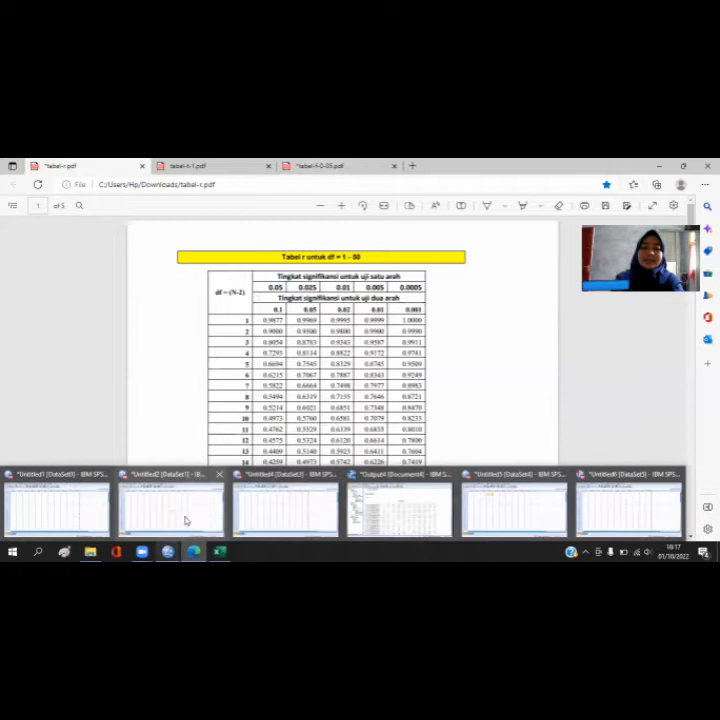
left_click(395, 522)
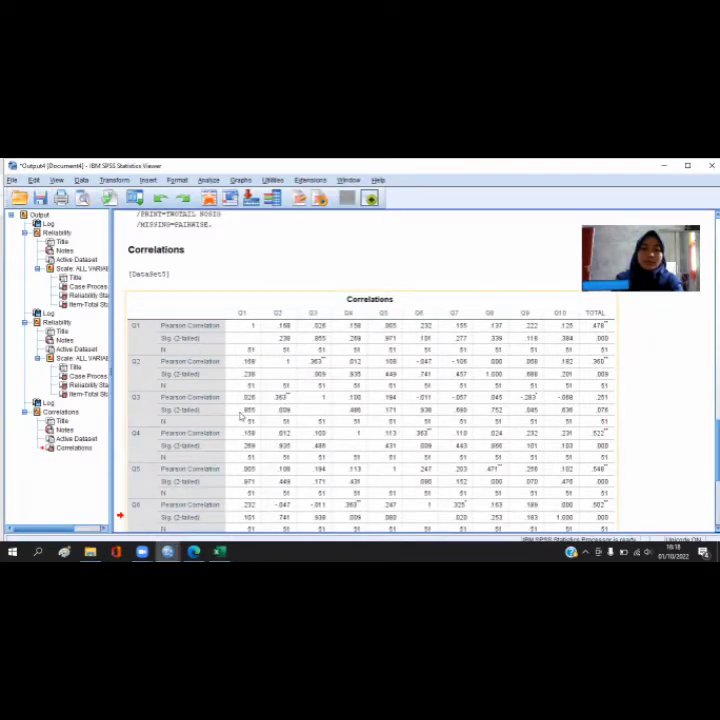
mouse_move(193, 551)
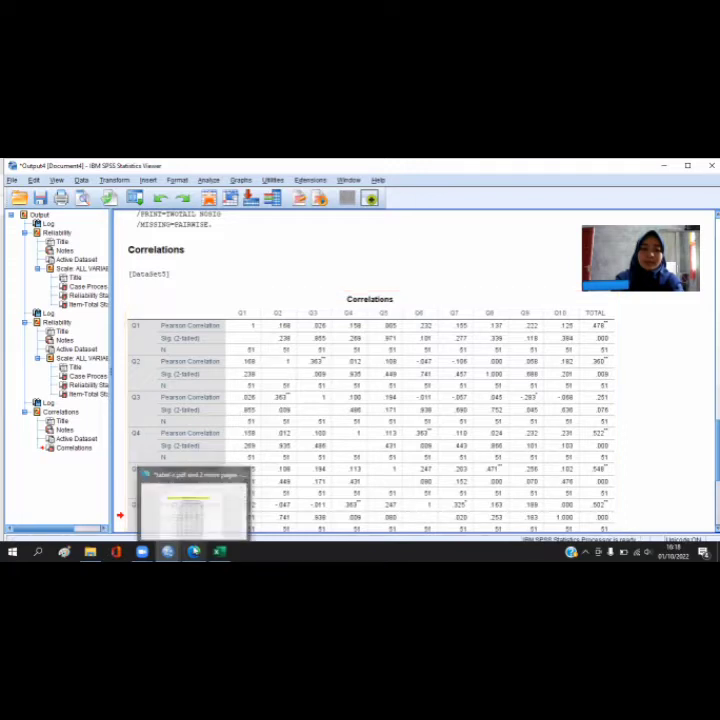
left_click(200, 513)
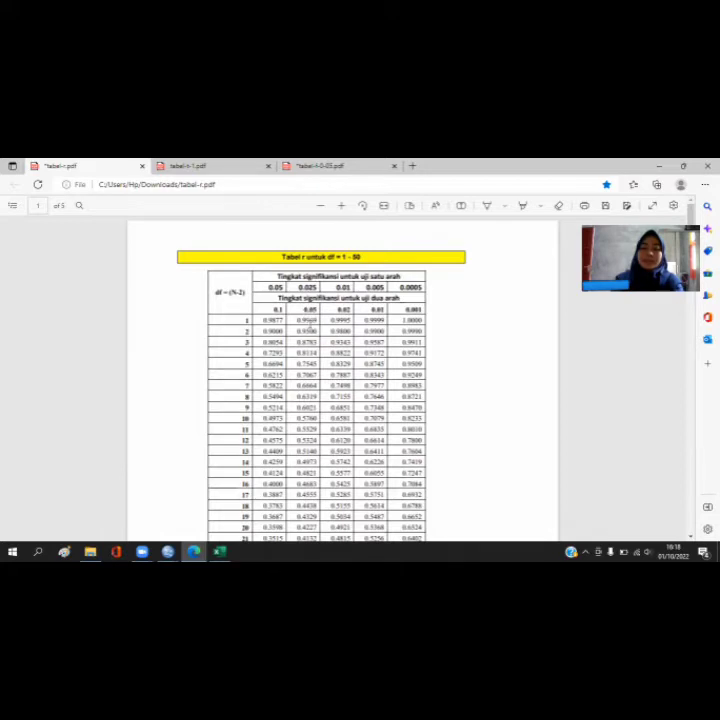
scroll(309, 321, "down", 5)
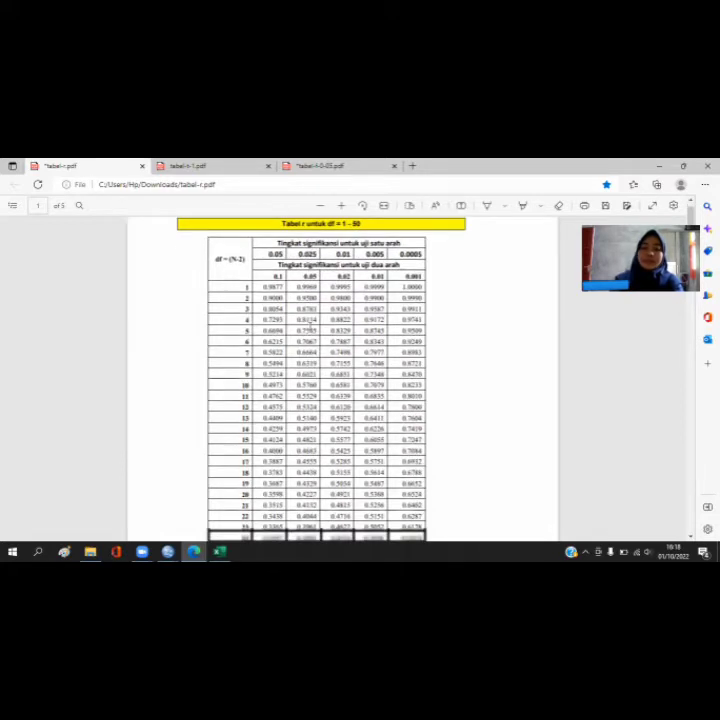
scroll(308, 326, "down", 2)
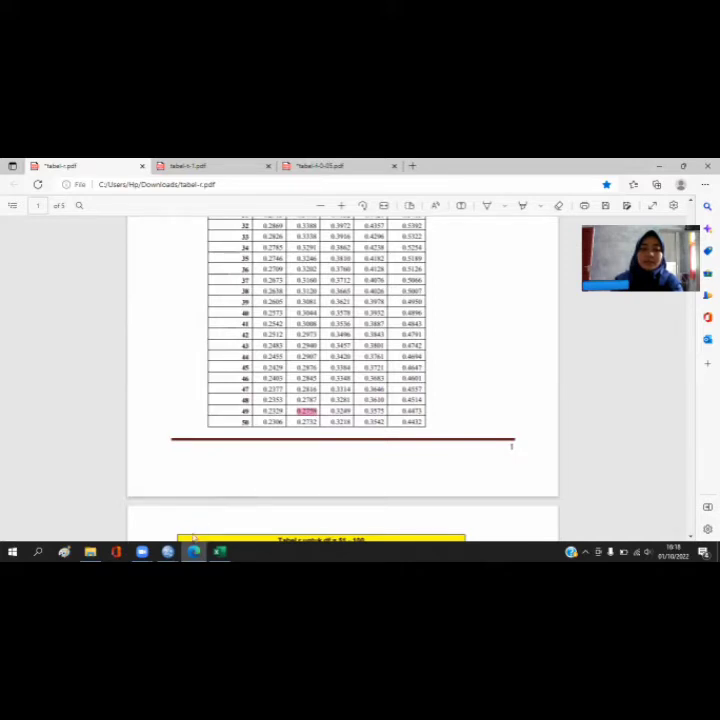
Compare Q1's Pearson correlation with TOTAL in the SPSS output against the df 49 critical value in tabel-r.pdf
mouse_move(168, 551)
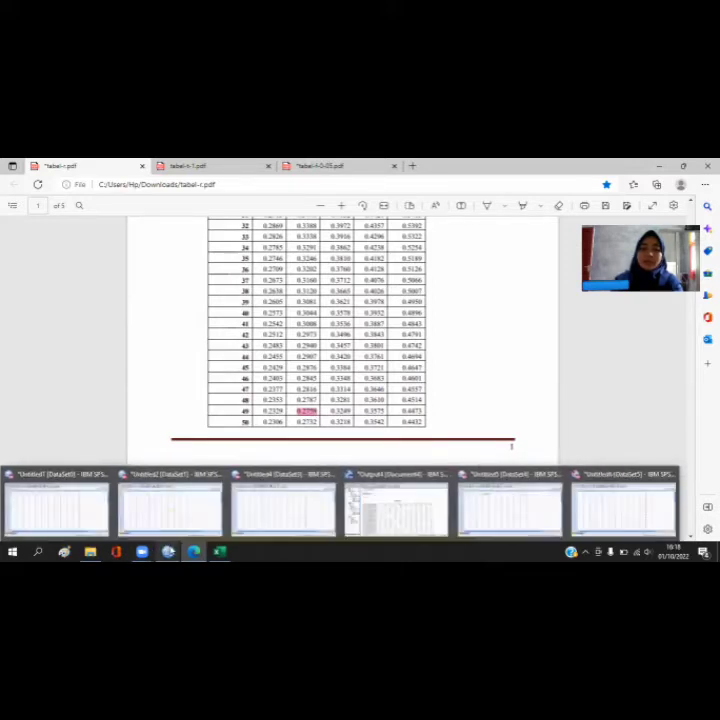
left_click(409, 494)
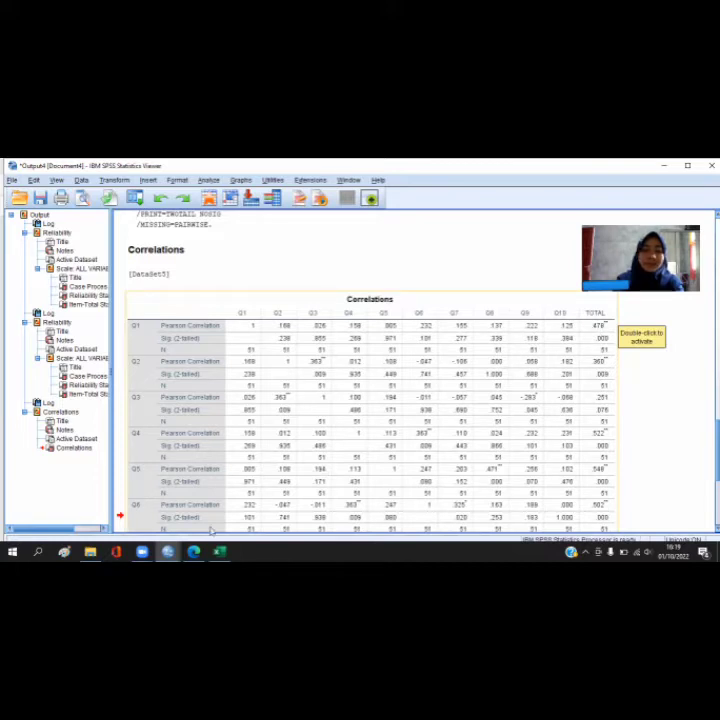
mouse_move(167, 551)
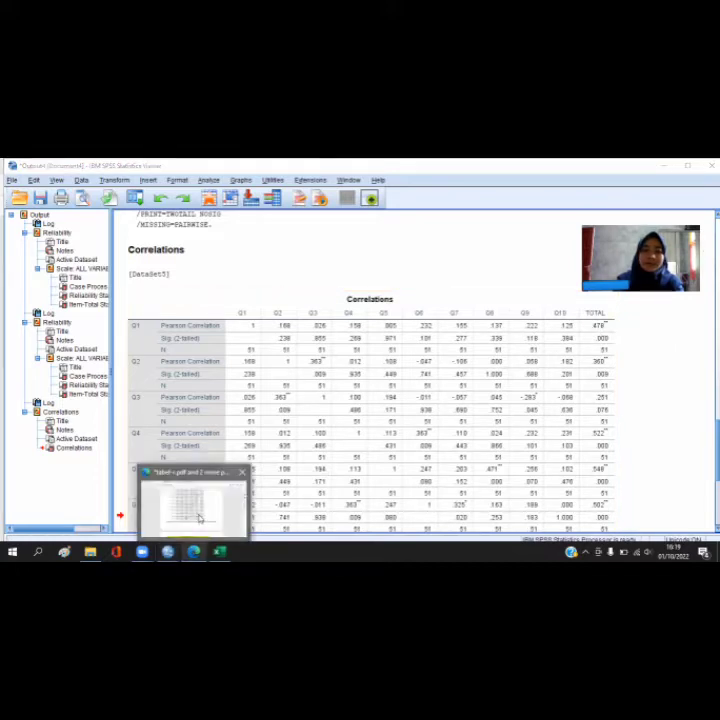
left_click(199, 518)
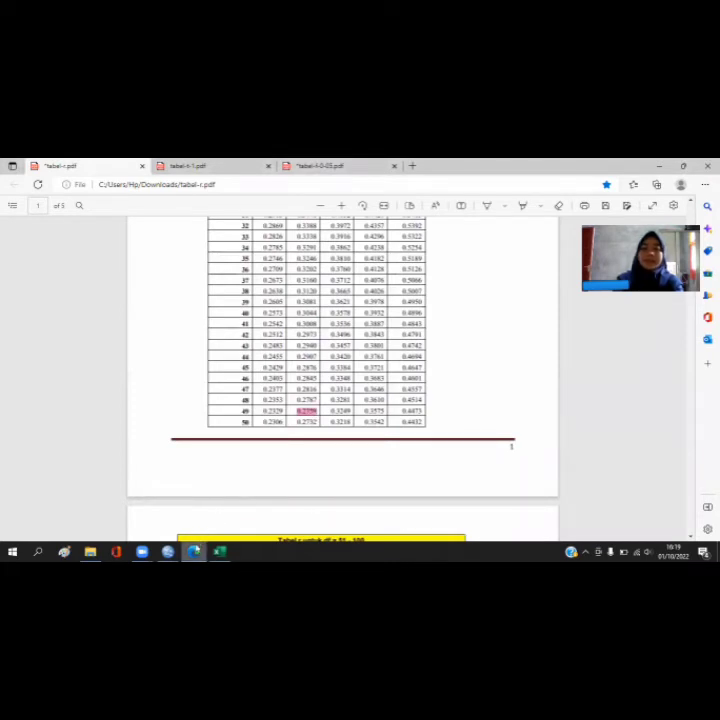
Examine the TOTAL correlations from Q2 onward in the SPSS output and check them against the df 49 row of tabel-r.pdf
mouse_move(193, 551)
mouse_move(219, 551)
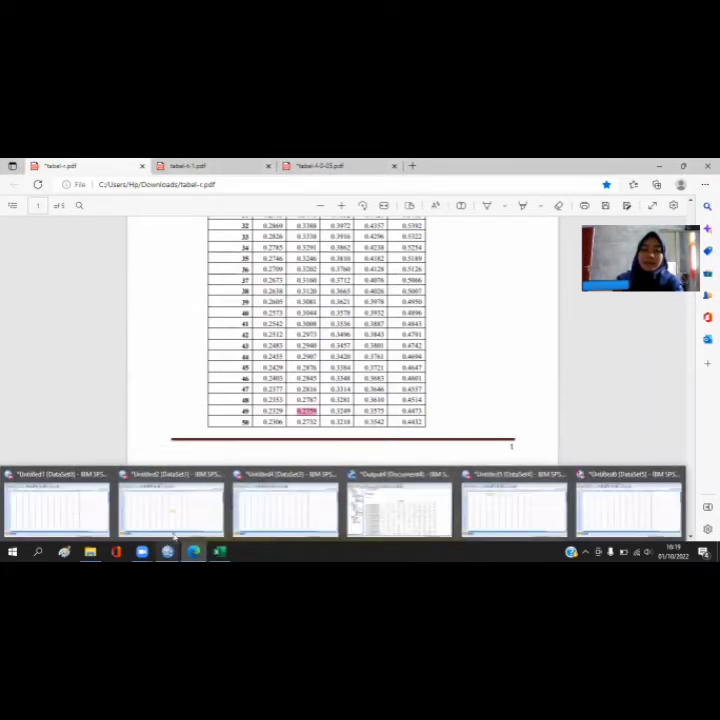
left_click(401, 494)
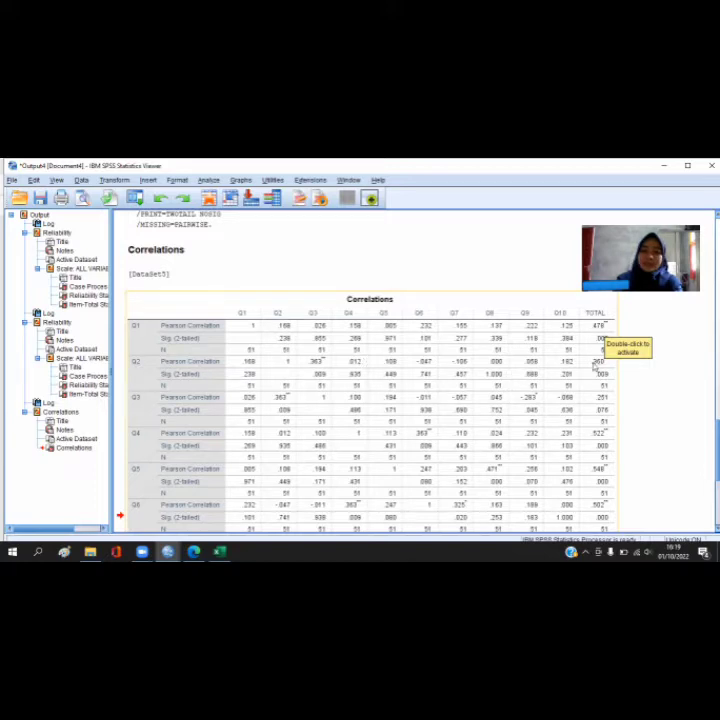
scroll(596, 367, "down", 3)
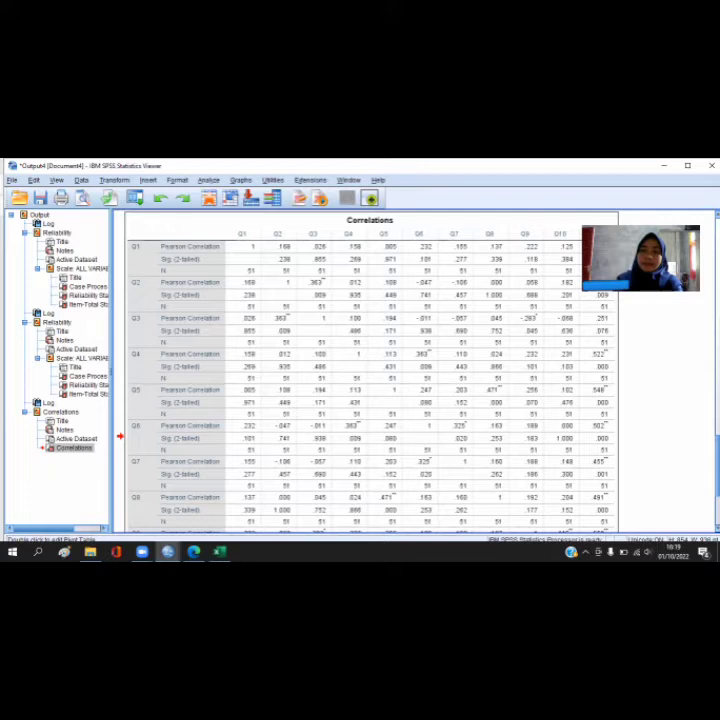
scroll(370, 370, "up", 2)
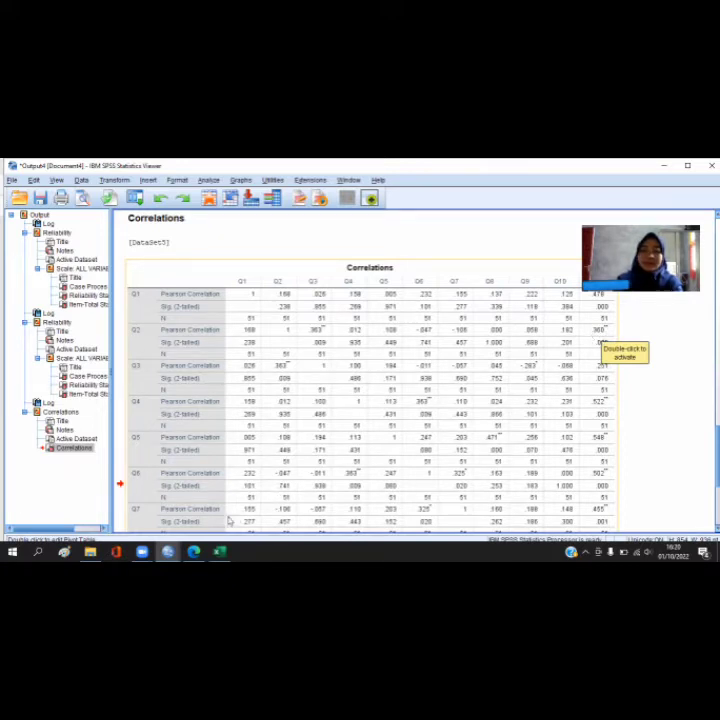
mouse_move(198, 551)
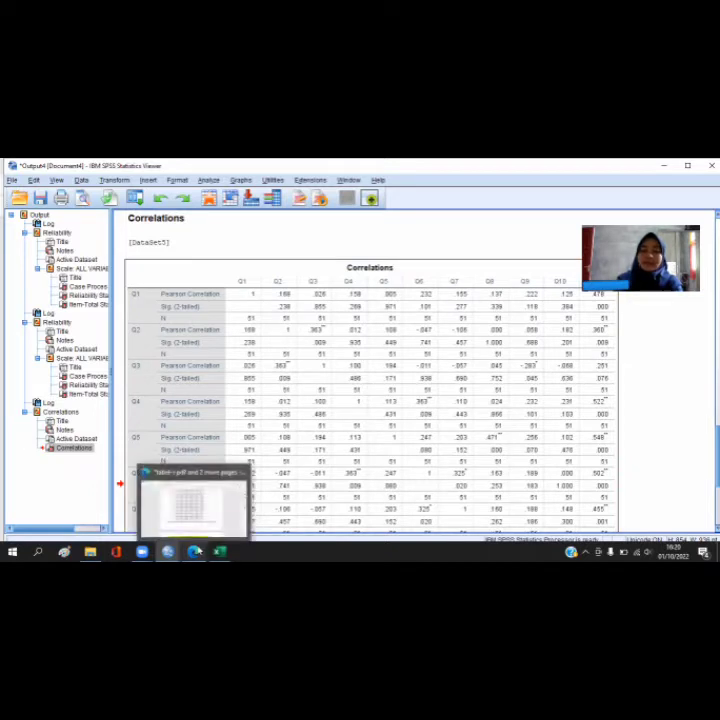
left_click(200, 511)
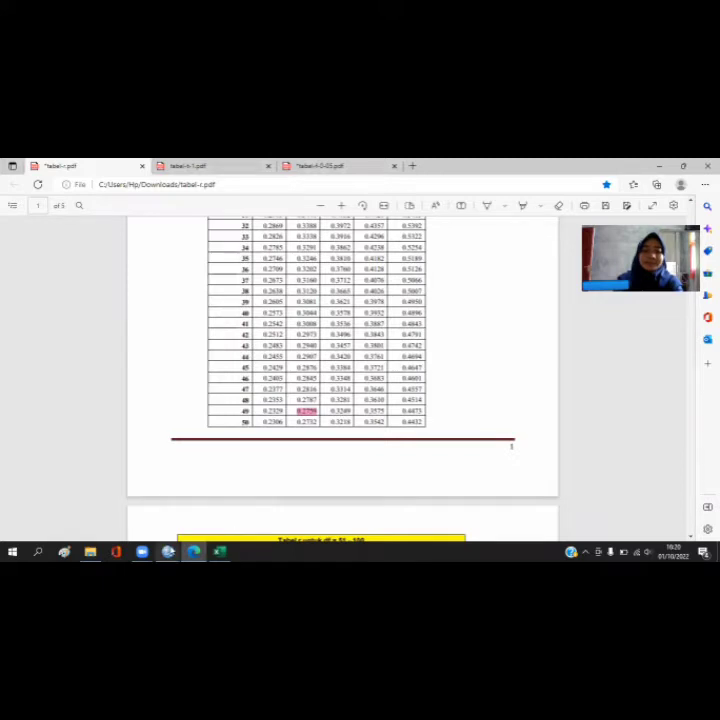
Compare Q3's Pearson correlation with TOTAL in the SPSS output against the two-tailed 0.05 critical r in tabel-r.pdf
mouse_move(193, 551)
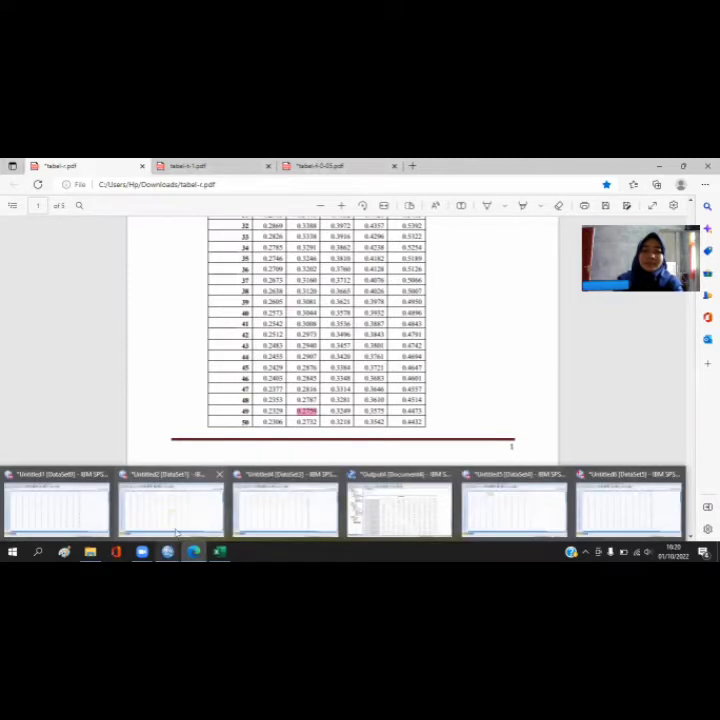
left_click(378, 505)
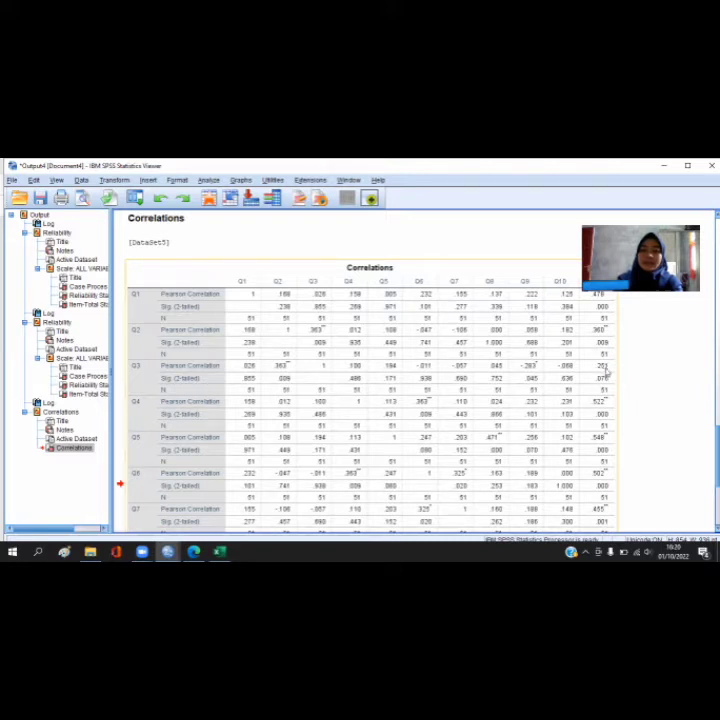
mouse_move(198, 549)
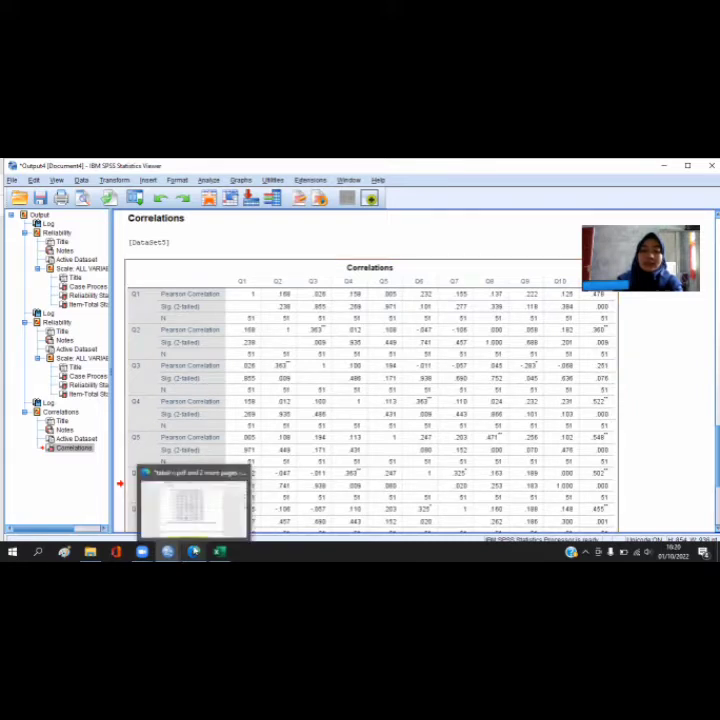
left_click(208, 515)
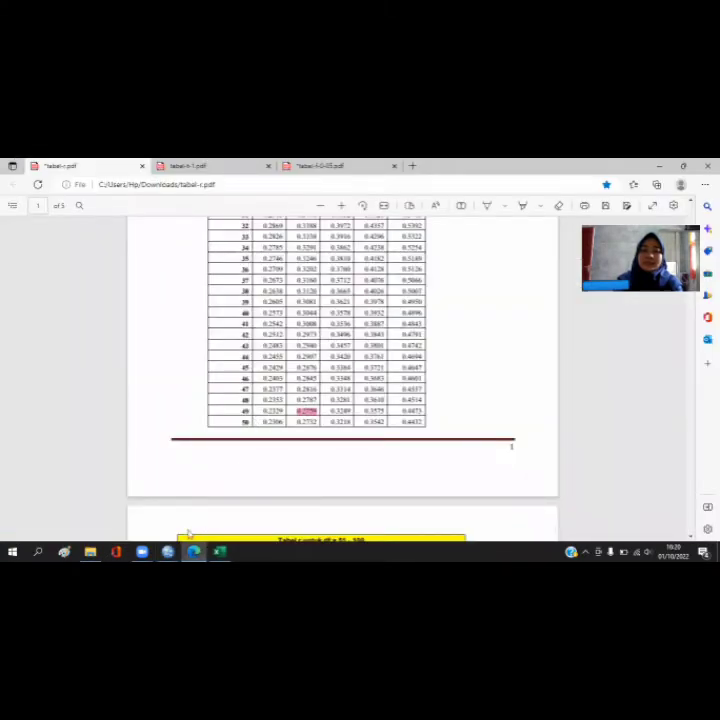
Compare the TOTAL correlations of the items after Q3 in the SPSS output with the df 49 critical value in tabel-r.pdf
mouse_move(194, 551)
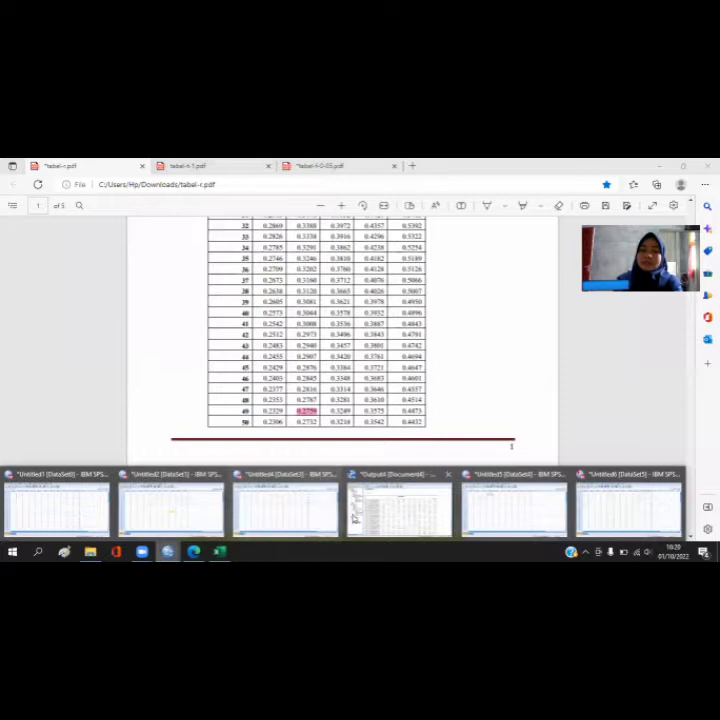
left_click(393, 508)
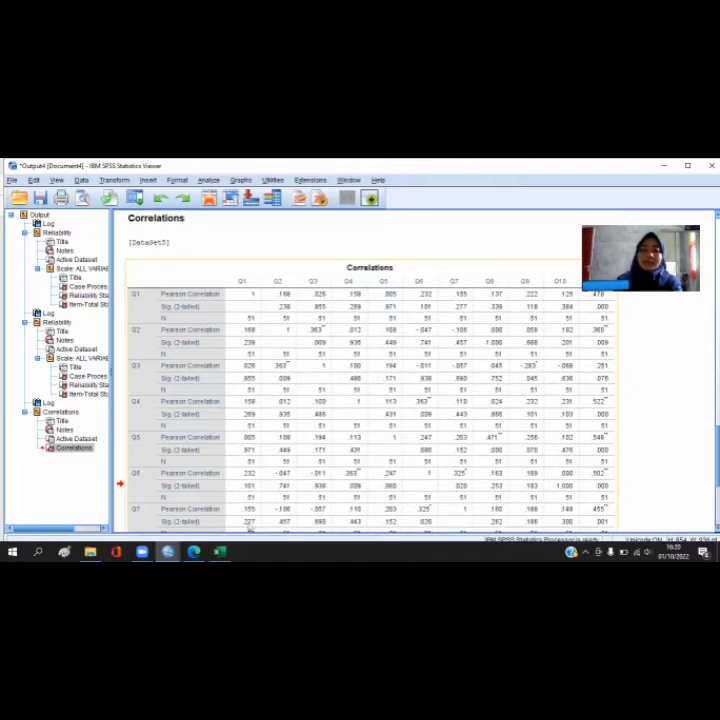
mouse_move(195, 550)
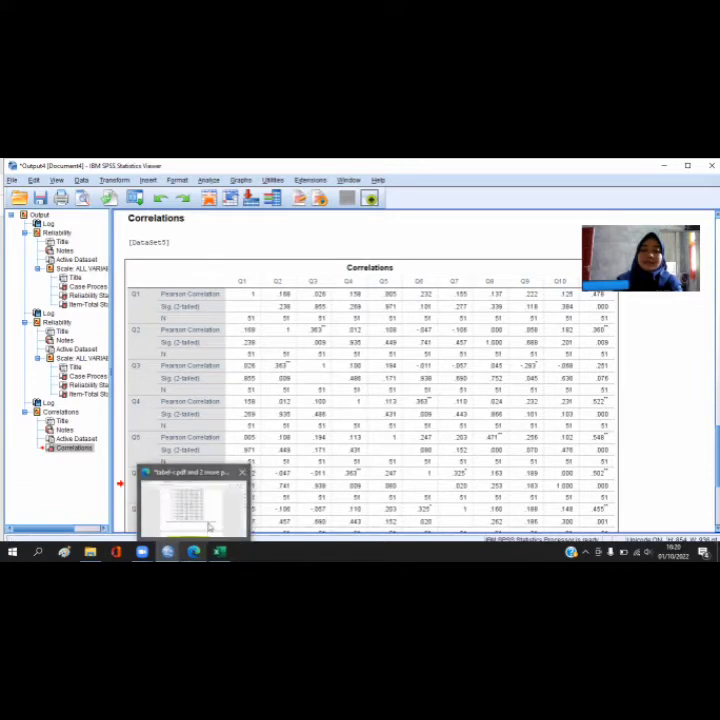
left_click(241, 504)
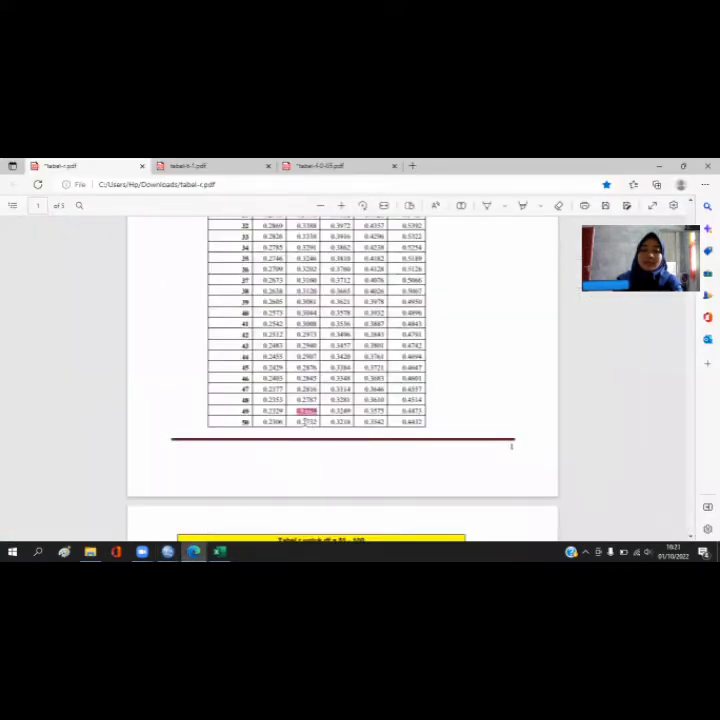
mouse_move(168, 551)
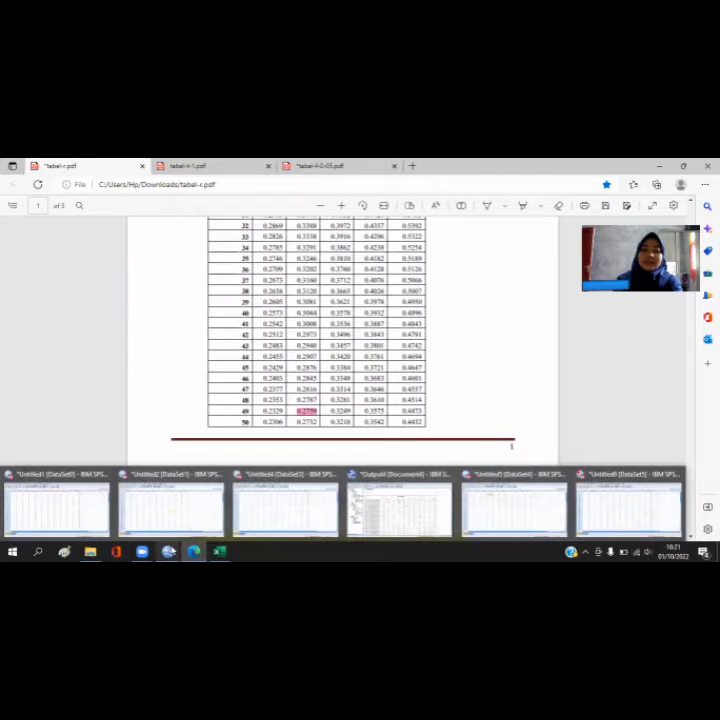
left_click(368, 514)
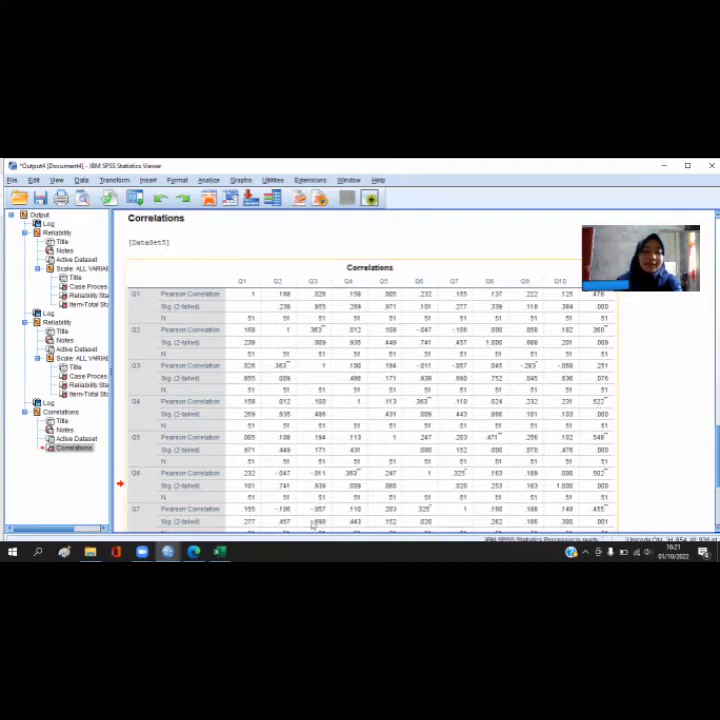
mouse_move(193, 551)
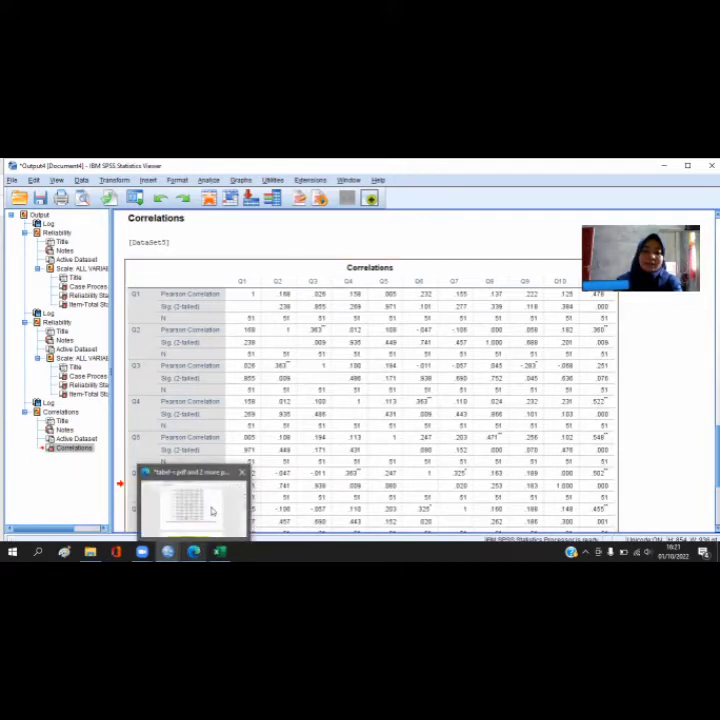
left_click(211, 511)
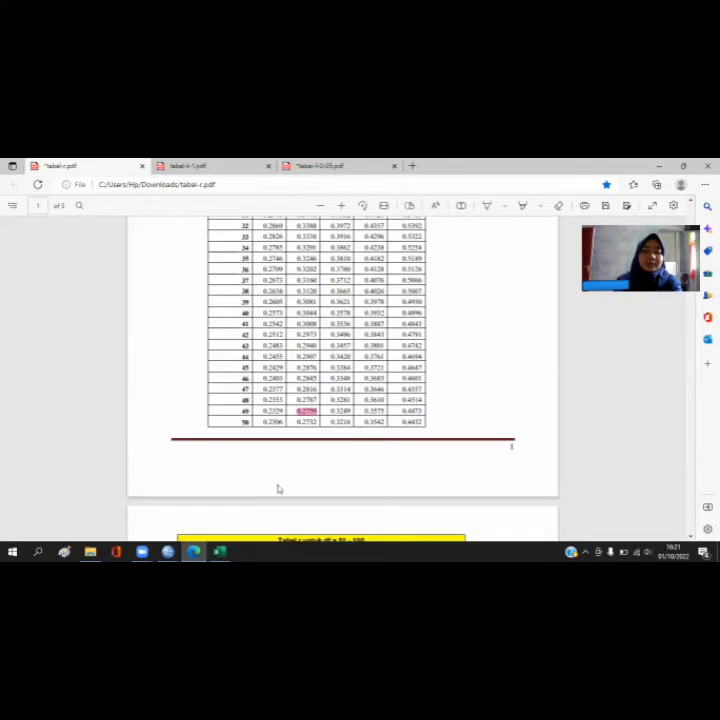
mouse_move(166, 551)
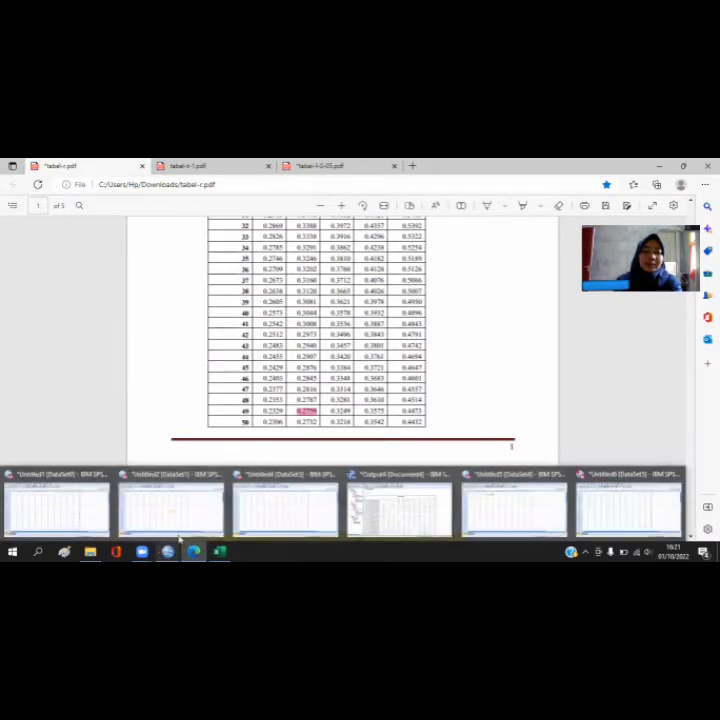
left_click(383, 514)
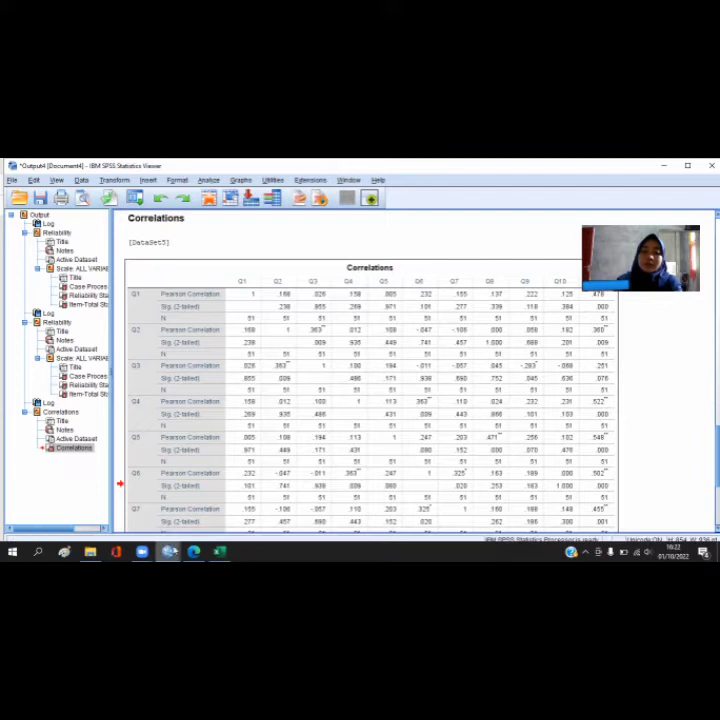
Recheck the highlighted critical r in tabel-r.pdf and examine the TOTAL correlations further down the SPSS correlation table
left_click(203, 530)
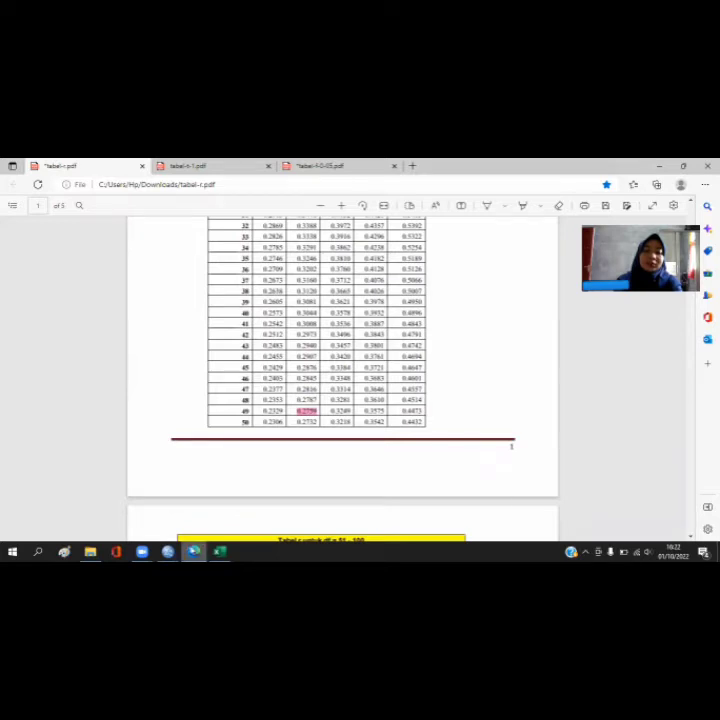
mouse_move(194, 550)
mouse_move(220, 550)
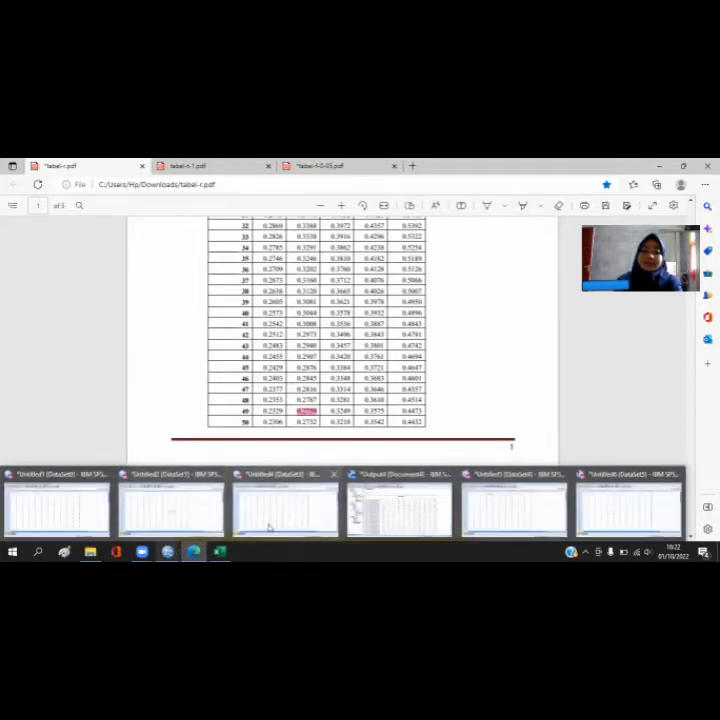
left_click(368, 518)
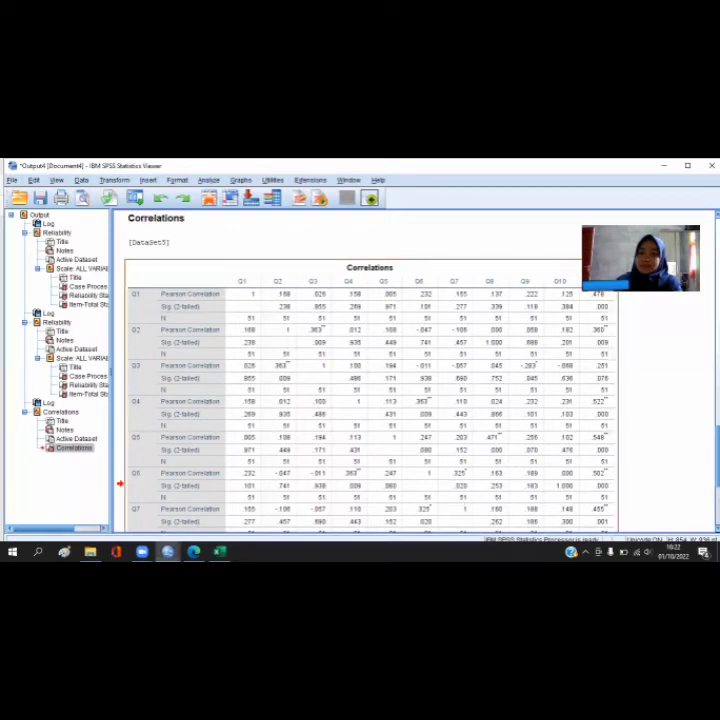
scroll(369, 514, "down", 3)
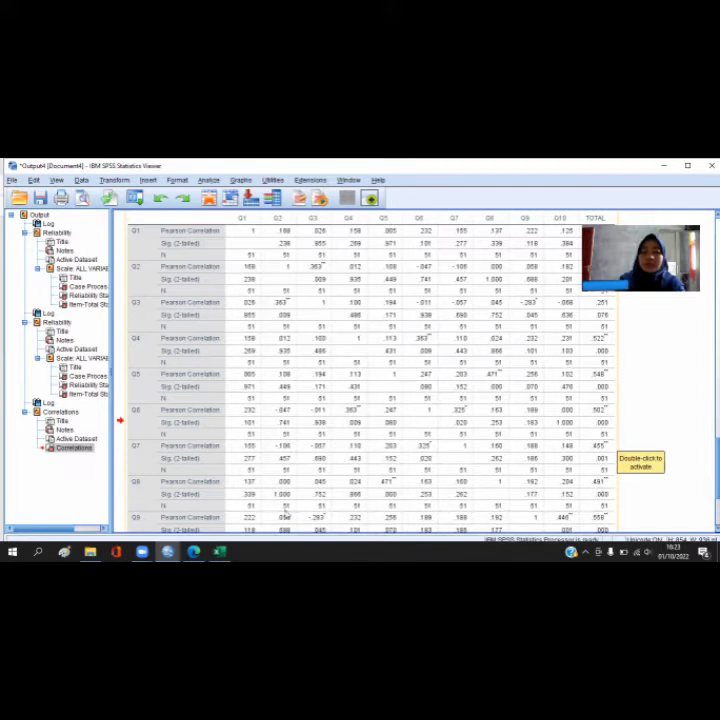
Compare Q8's Pearson correlation with TOTAL in the SPSS output against the highlighted df 49 value in tabel-r.pdf
mouse_move(200, 545)
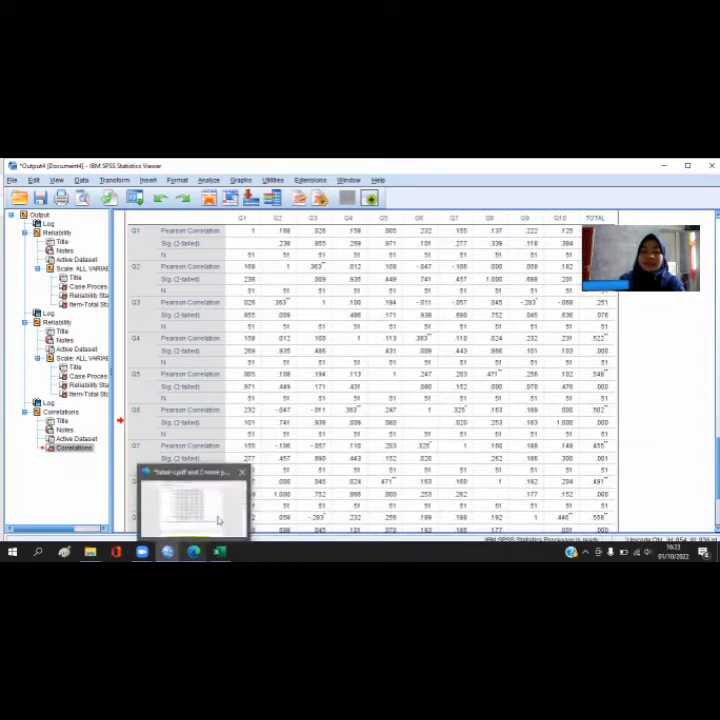
left_click(218, 519)
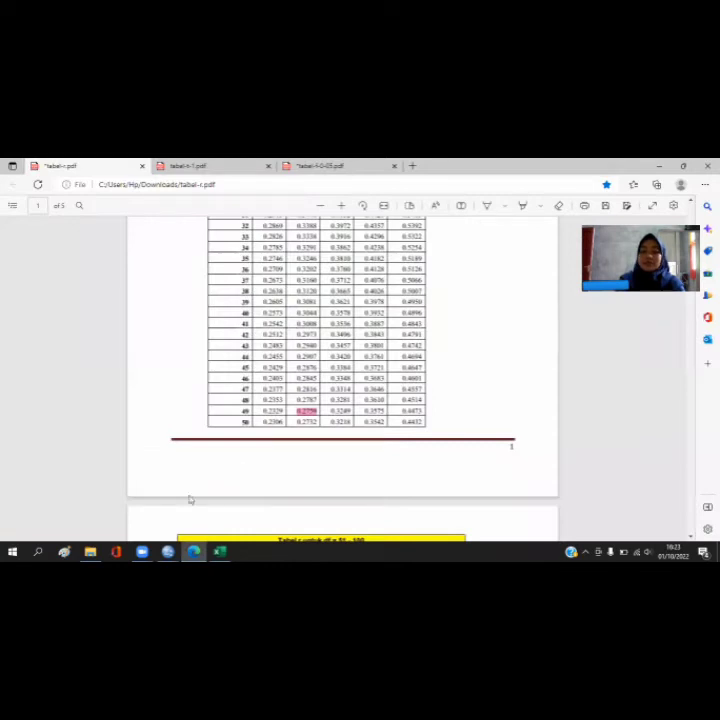
mouse_move(218, 548)
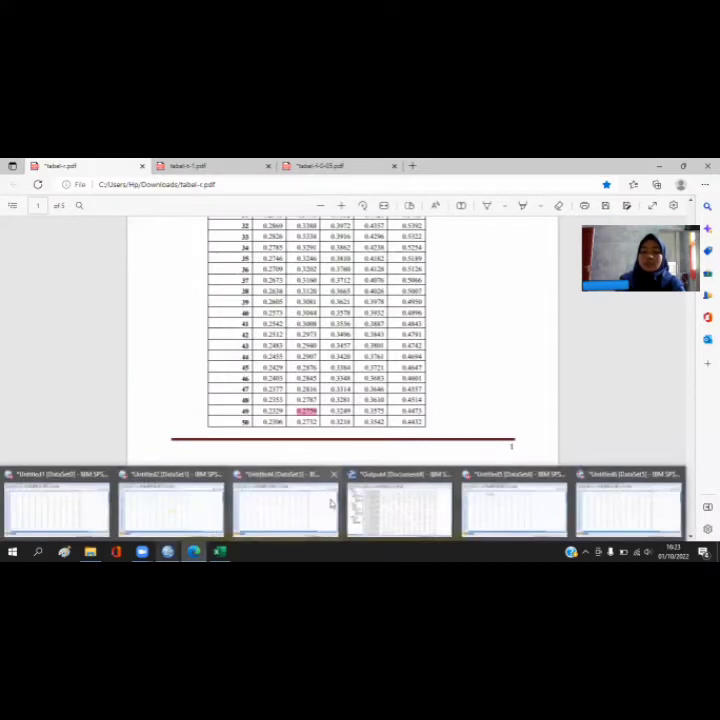
left_click(413, 504)
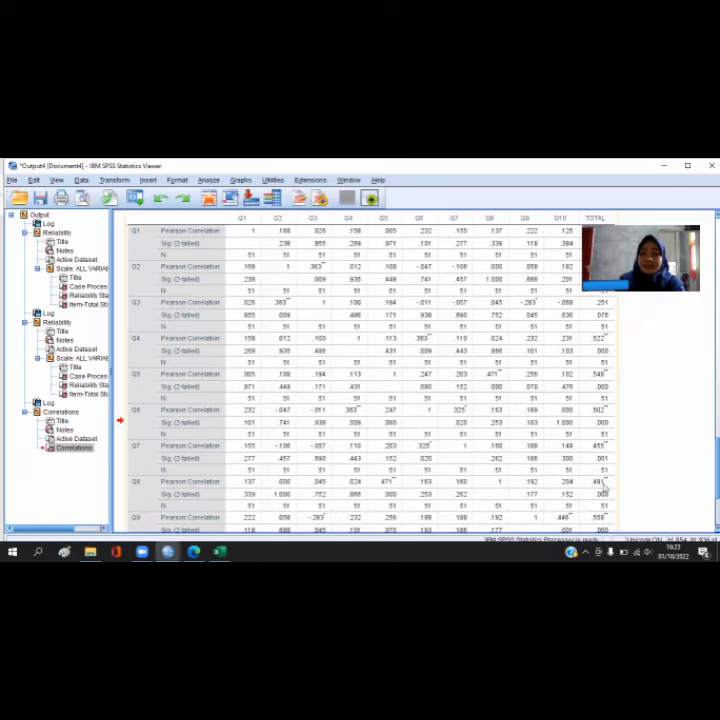
Compare the Q9 and Q10 Pearson correlations with TOTAL in the SPSS output against the r table's df 49 value
scroll(370, 370, "down", 5)
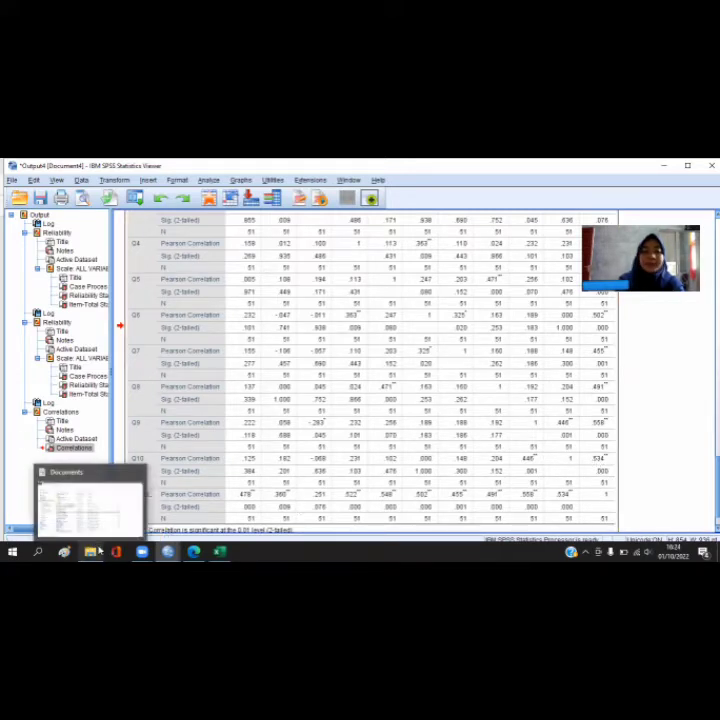
mouse_move(168, 551)
mouse_move(194, 551)
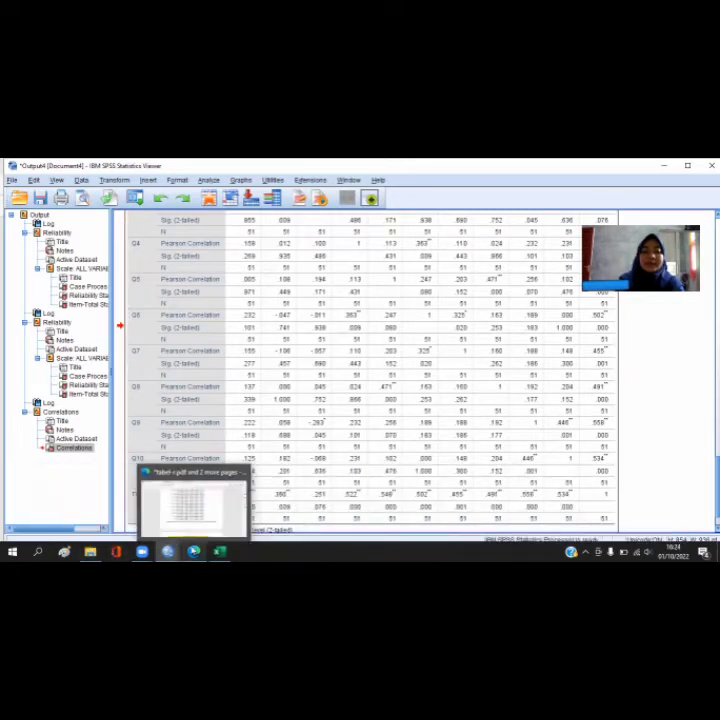
left_click(204, 520)
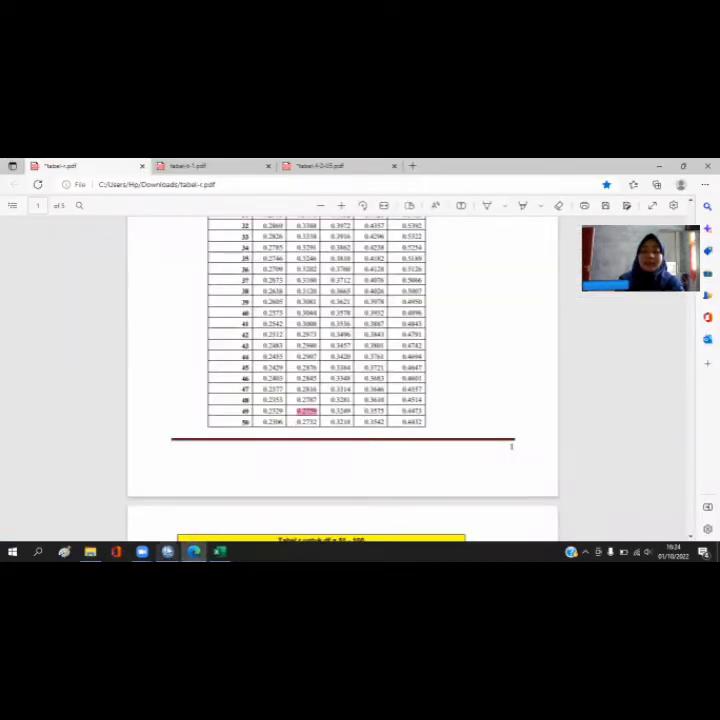
mouse_move(168, 551)
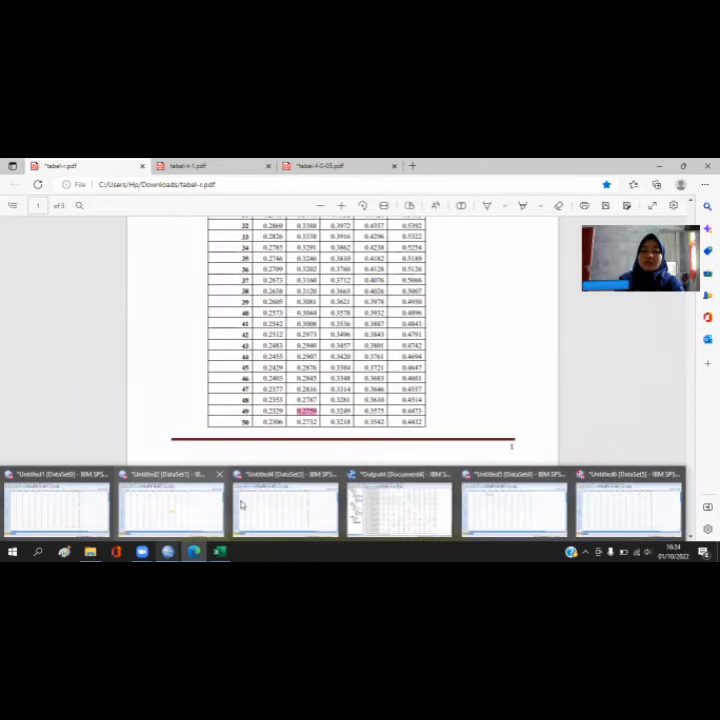
left_click(408, 507)
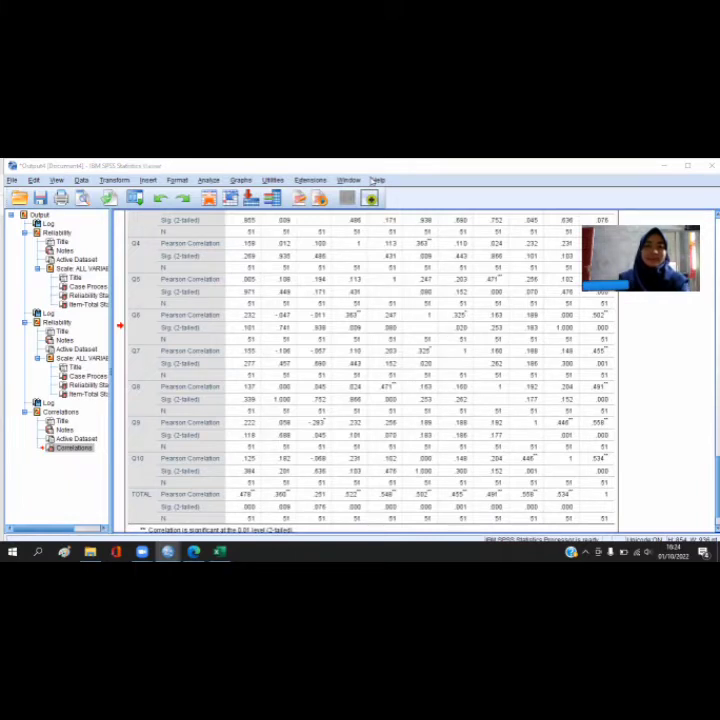
Switch to the questionnaire workbook in Excel and copy the Hasil Kuisioner Variabel X responses for q1 to q10, cells A3:J53, excluding the total column
key("alt+Tab")
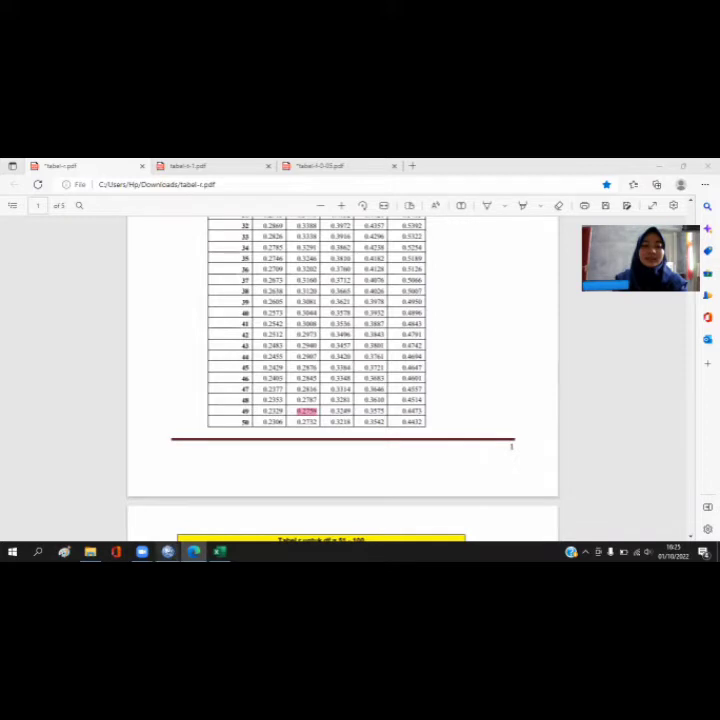
mouse_move(221, 552)
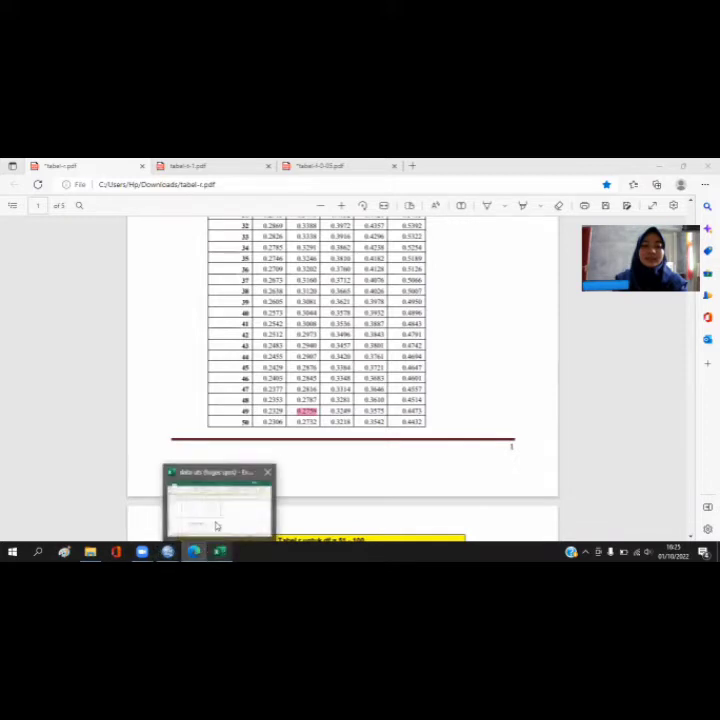
left_click(217, 525)
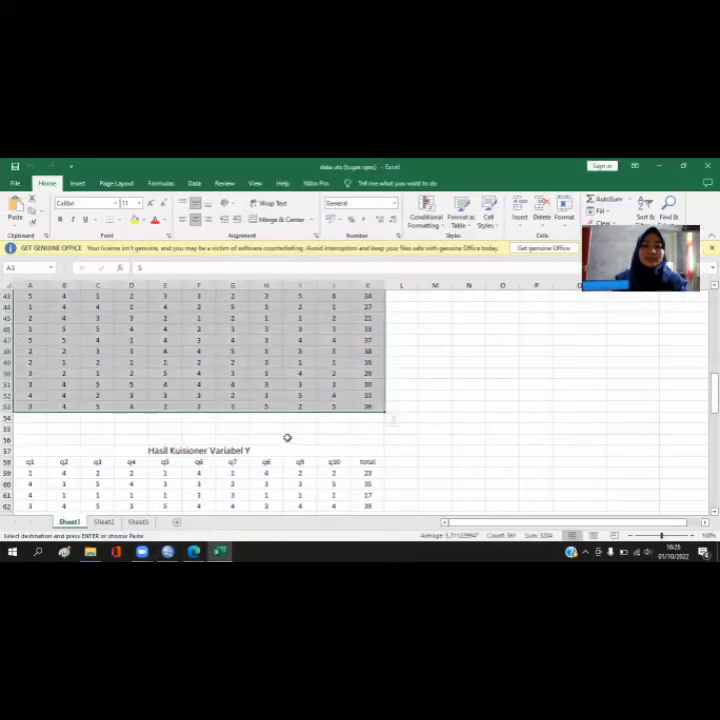
left_click(438, 389)
key("Up")
key("Up")
key("Up")
key("Up")
key("Up")
key("Up")
key("Up")
key("Up")
key("Up")
key("Up")
key("Up")
key("Up")
key("Up")
key("Up")
key("Up")
key("Up")
key("Up")
key("Up")
key("Up")
key("Up")
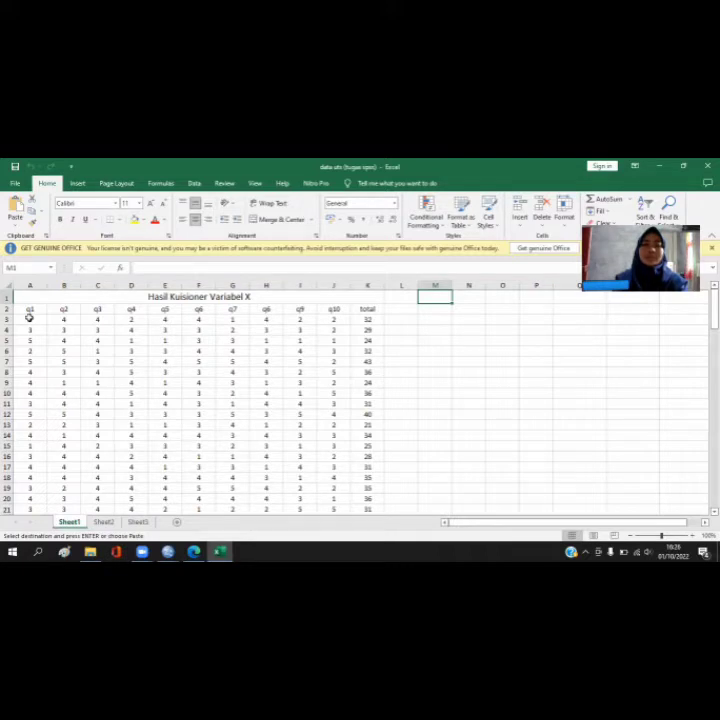
left_click(241, 181)
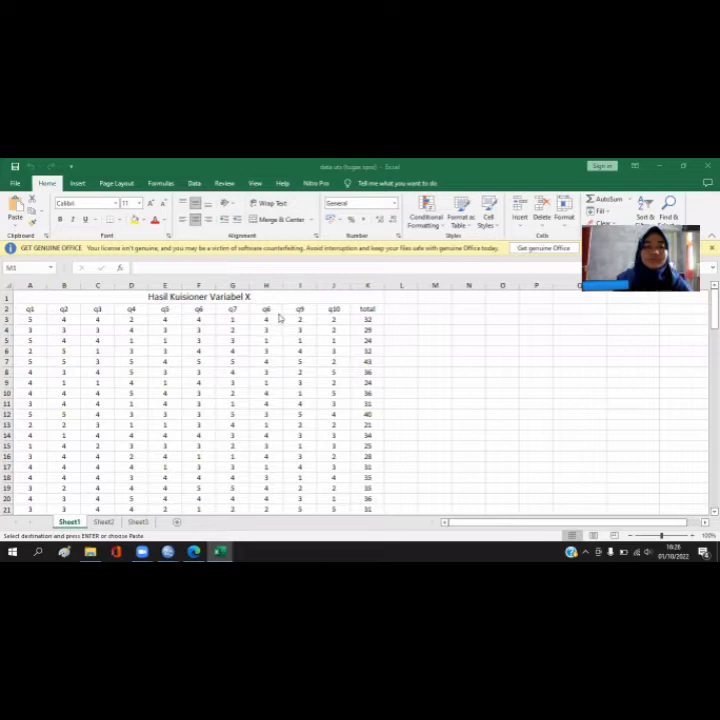
left_click(24, 318)
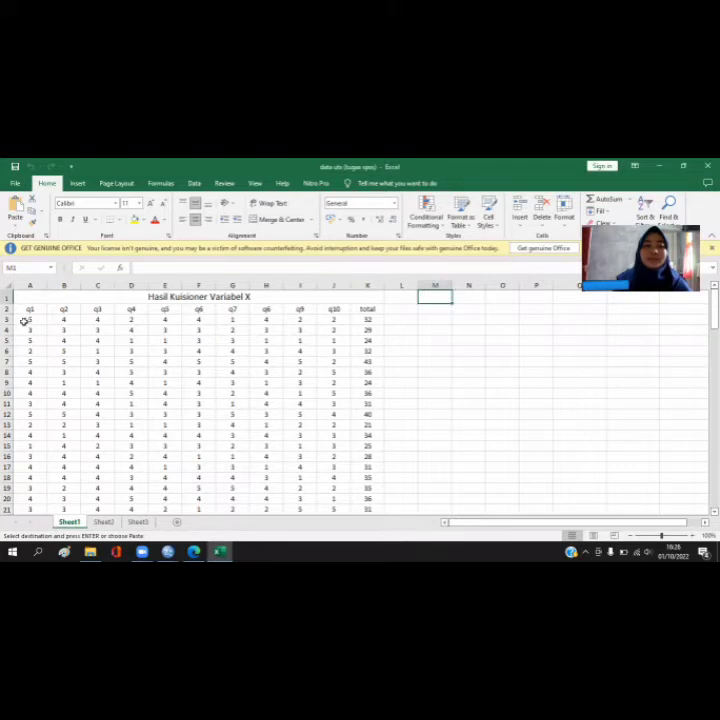
left_click_drag(24, 320, 336, 485)
key("ctrl+c")
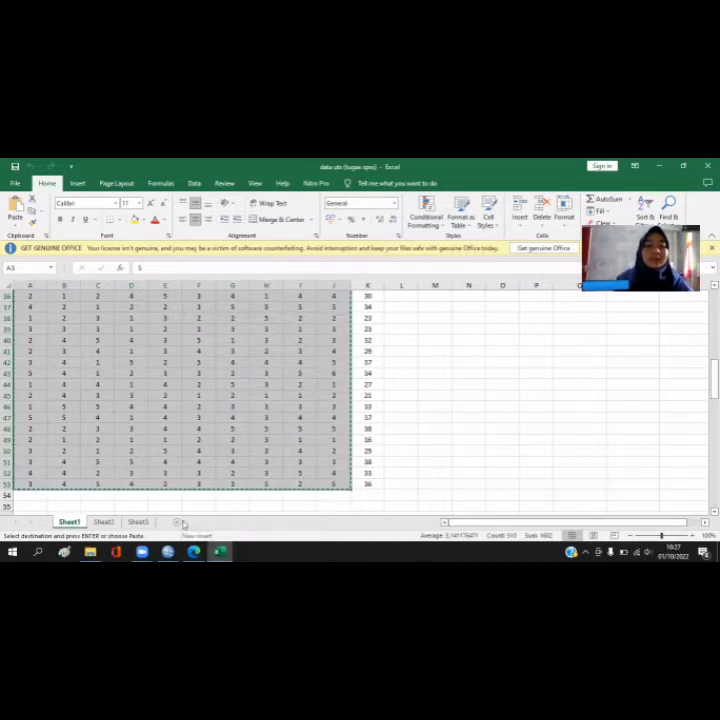
Switch to the SPSS Data Editor, create a new empty dataset, and paste the copied ten-item responses starting at the first cell
mouse_move(177, 546)
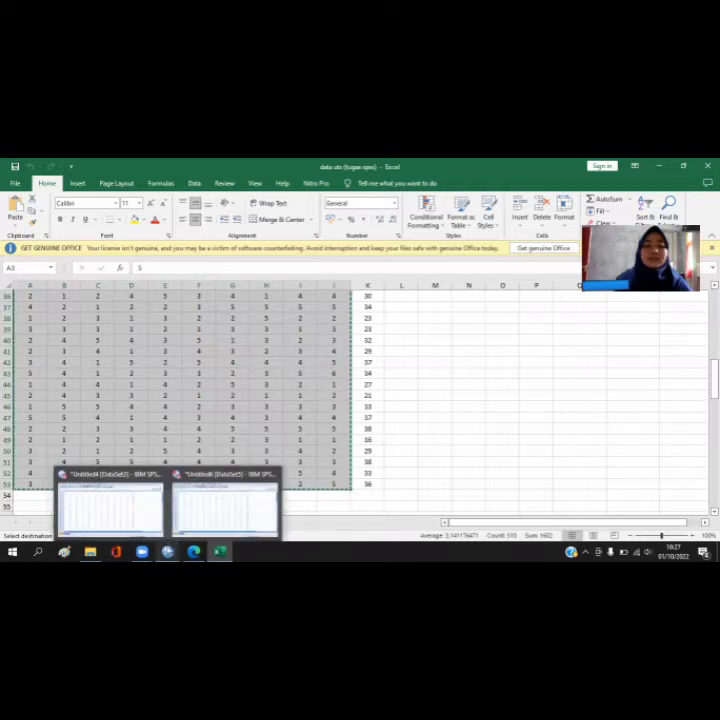
left_click(217, 500)
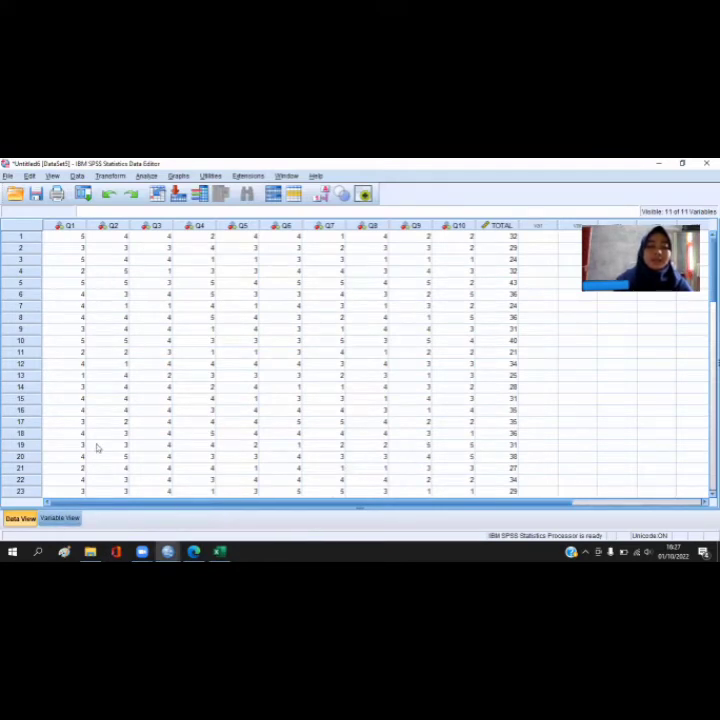
key("ctrl+n")
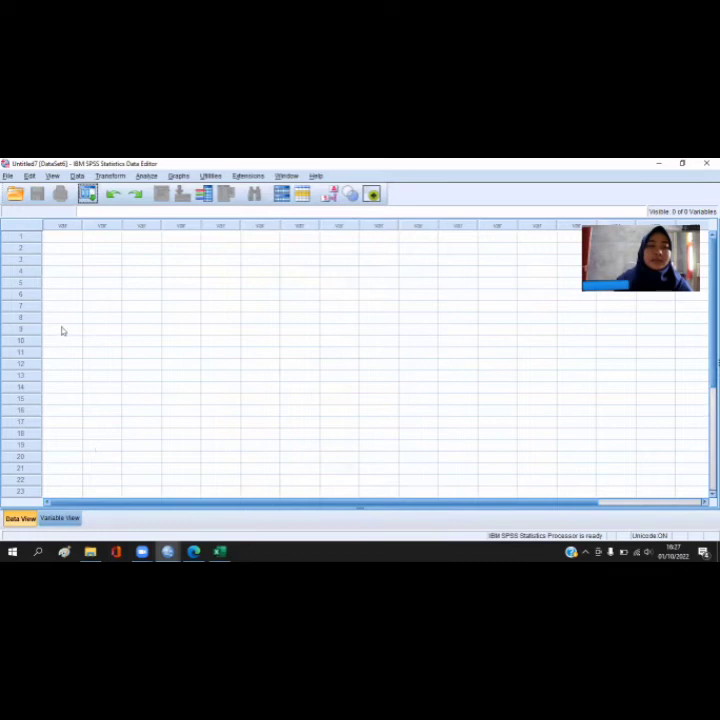
left_click(57, 240)
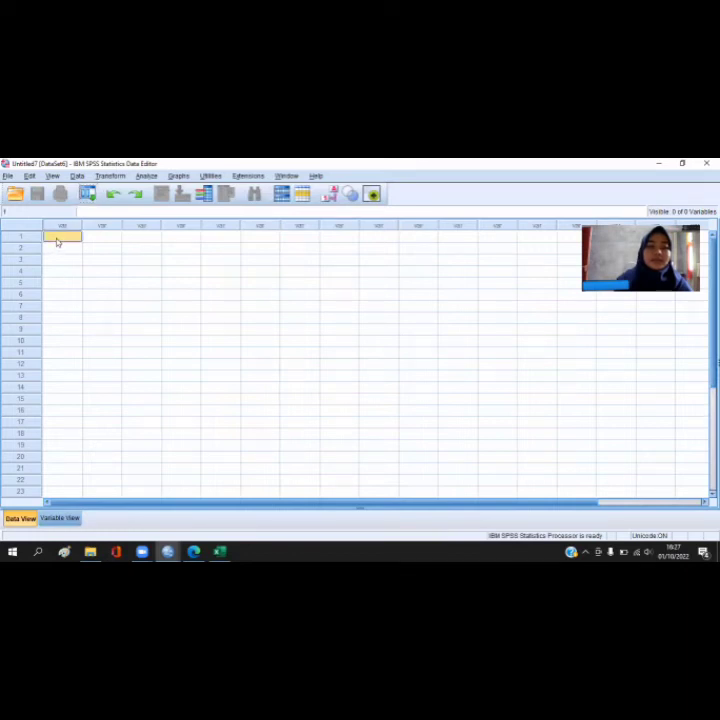
key("ctrl+v")
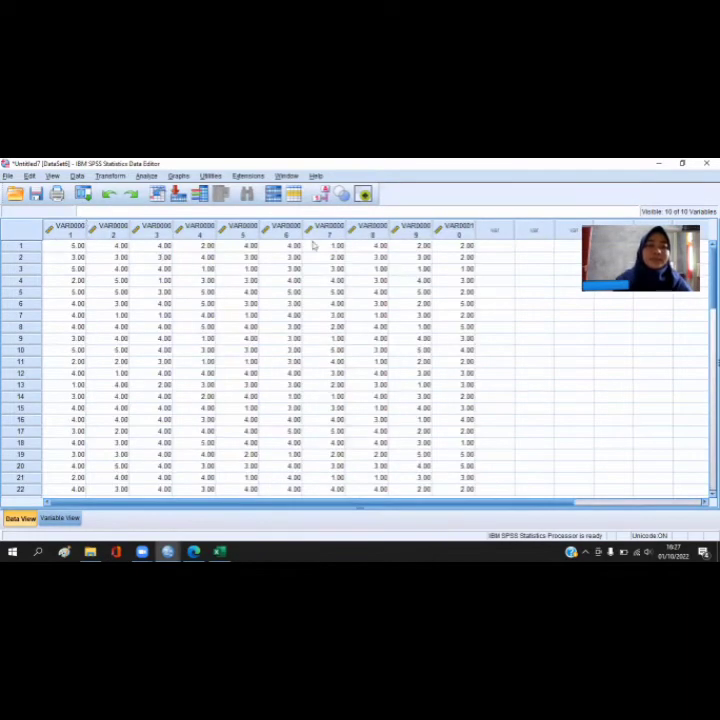
In the new dataset's variable definitions, rename the first five variables Q1, Q2, Q3, Q4 and Q5
left_click(61, 518)
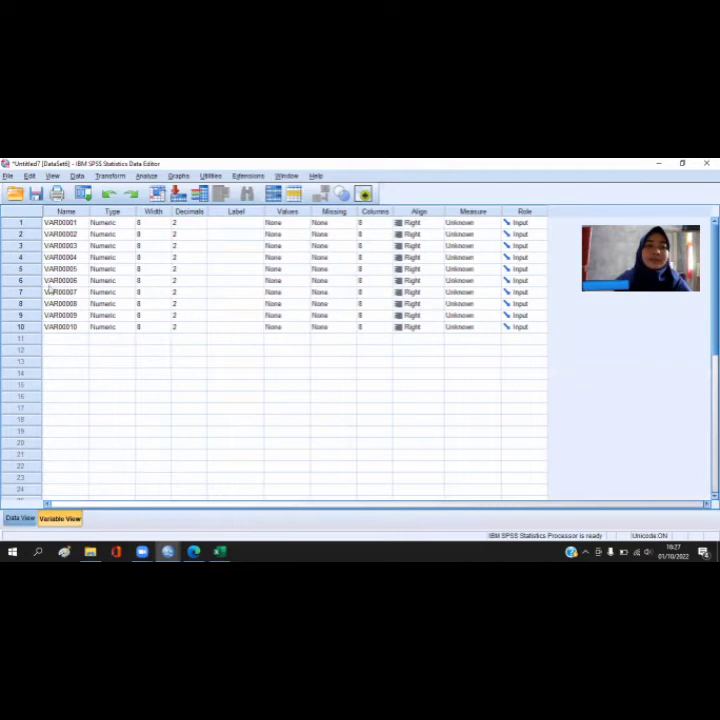
left_click(72, 222)
key("BackSpace")
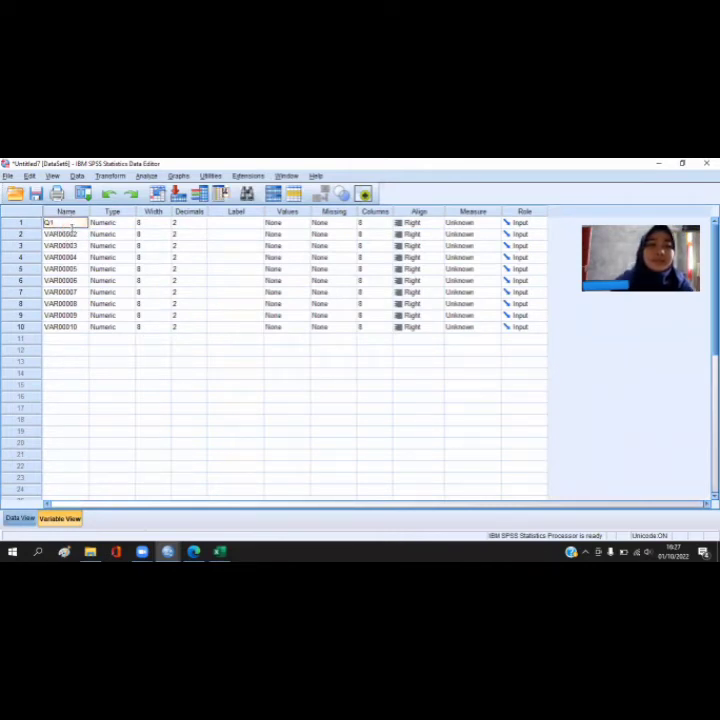
left_click(72, 234)
key("BackSpace")
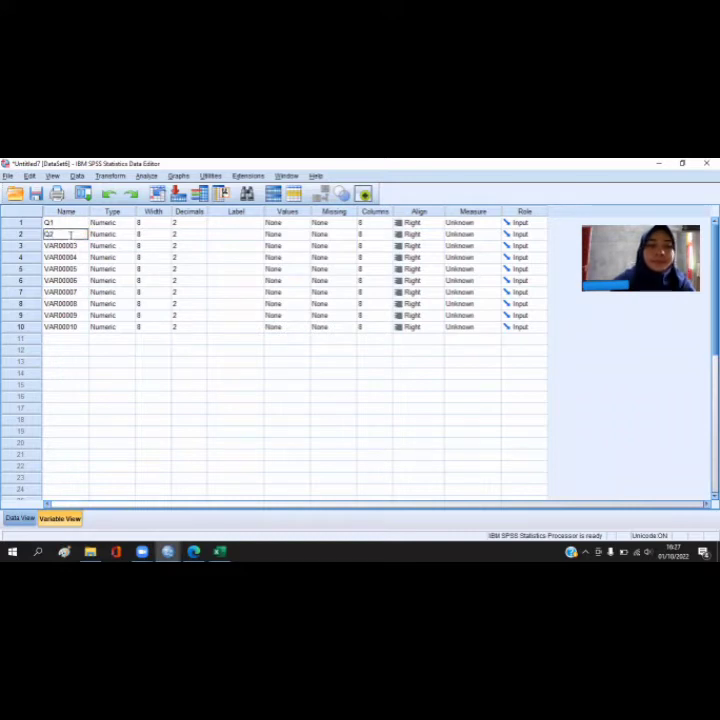
left_click(71, 245)
key("BackSpace")
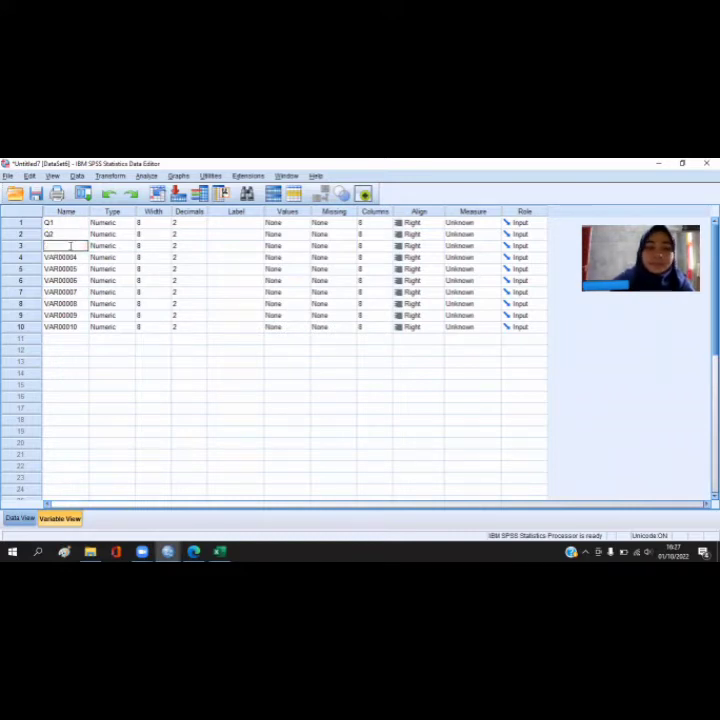
left_click(71, 258)
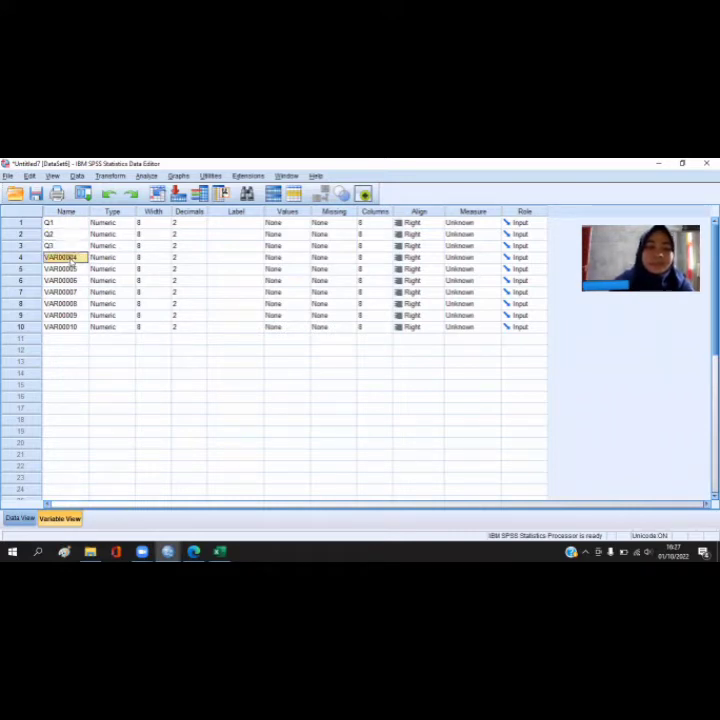
type("Q4")
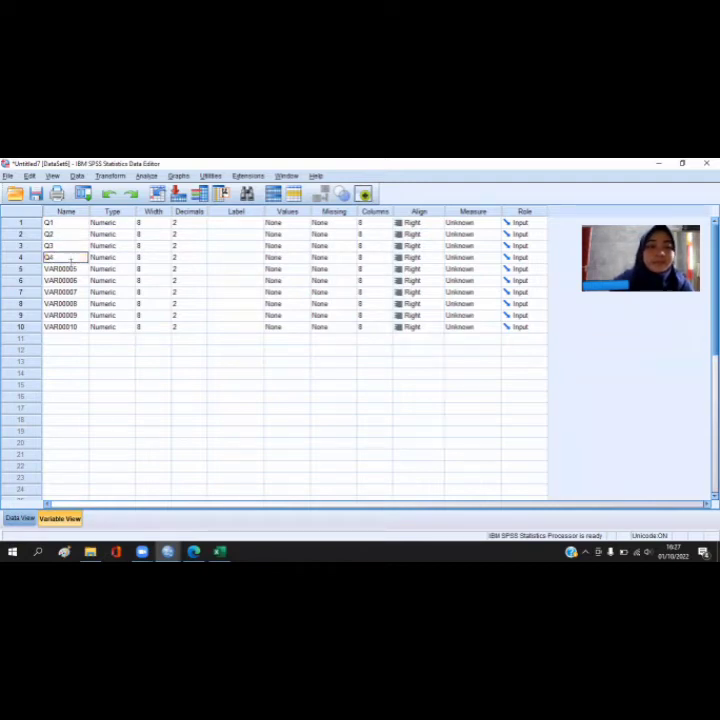
left_click(71, 268)
key("BackSpace")
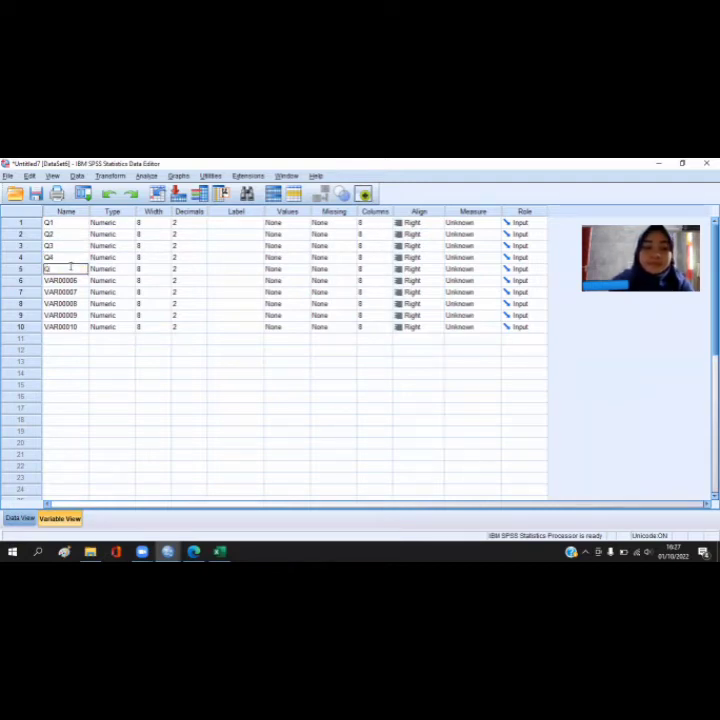
Rename the sixth through tenth variables Q6, Q7, Q8, Q9 and Q10
left_click(71, 280)
key("BackSpace")
type("Q6")
left_click(73, 291)
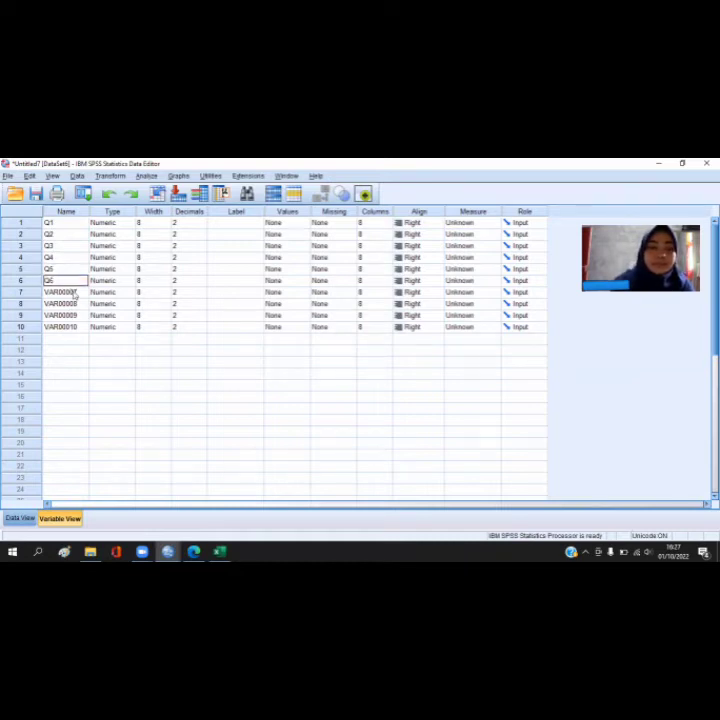
key("BackSpace")
type("Q7")
left_click(74, 304)
type("Q")
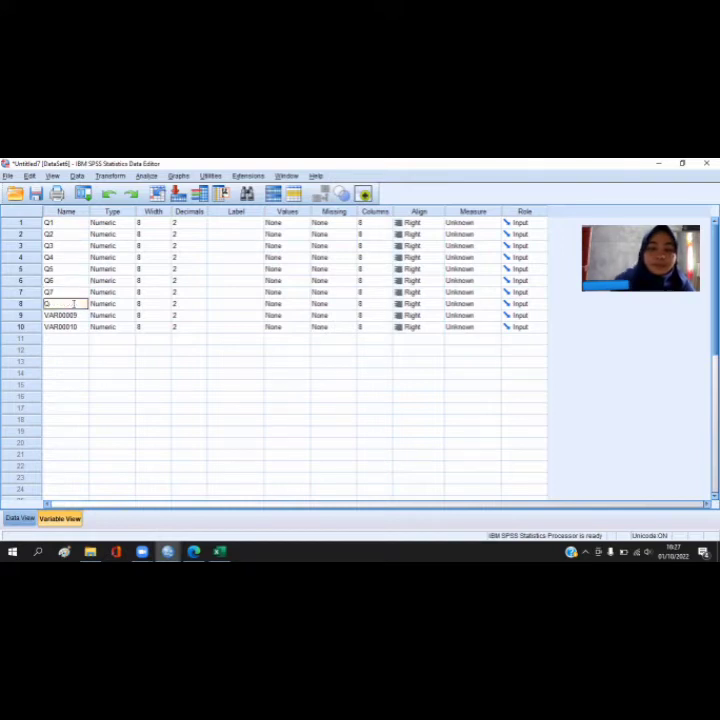
type("8")
left_click(77, 314)
key("BackSpace")
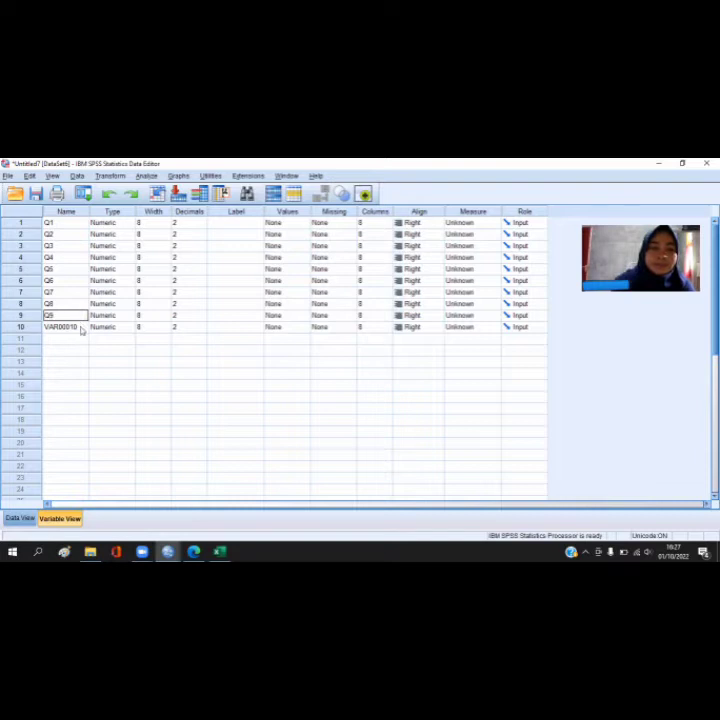
left_click(82, 327)
type("Q")
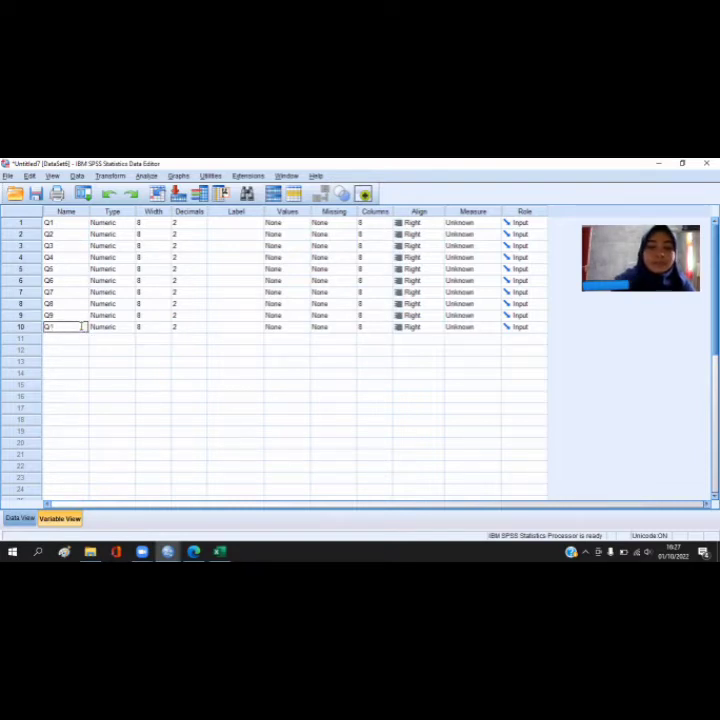
Set the number of decimals to 0 for all ten variables, Q1 to Q10
left_click(204, 226)
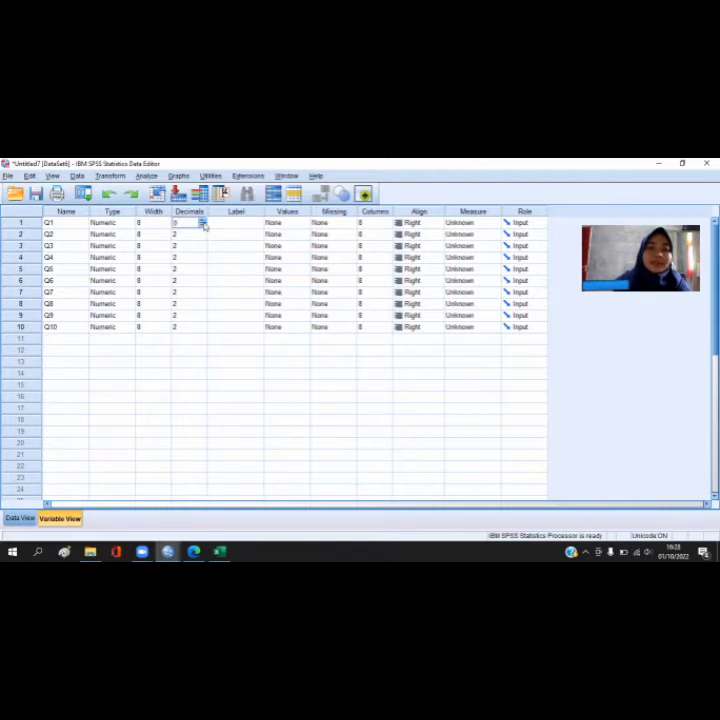
left_click(202, 239)
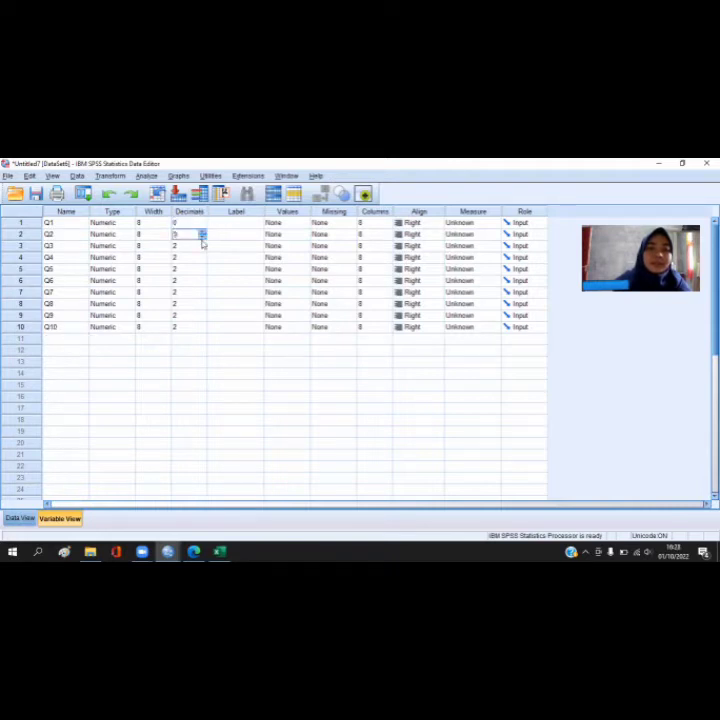
left_click(203, 249)
left_click(203, 259)
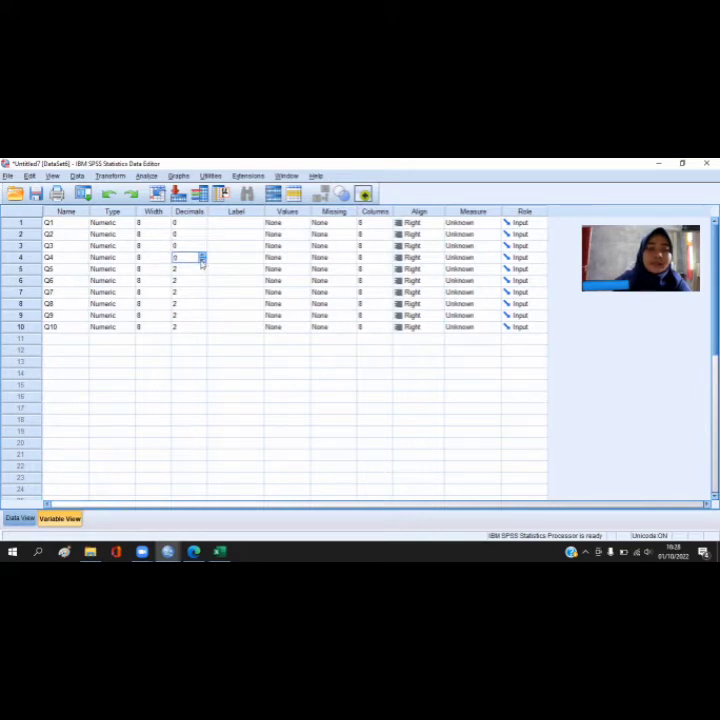
left_click(201, 270)
left_click(202, 272)
left_click(202, 272)
left_click(201, 281)
left_click(203, 293)
left_click(203, 295)
left_click(203, 295)
key("Down")
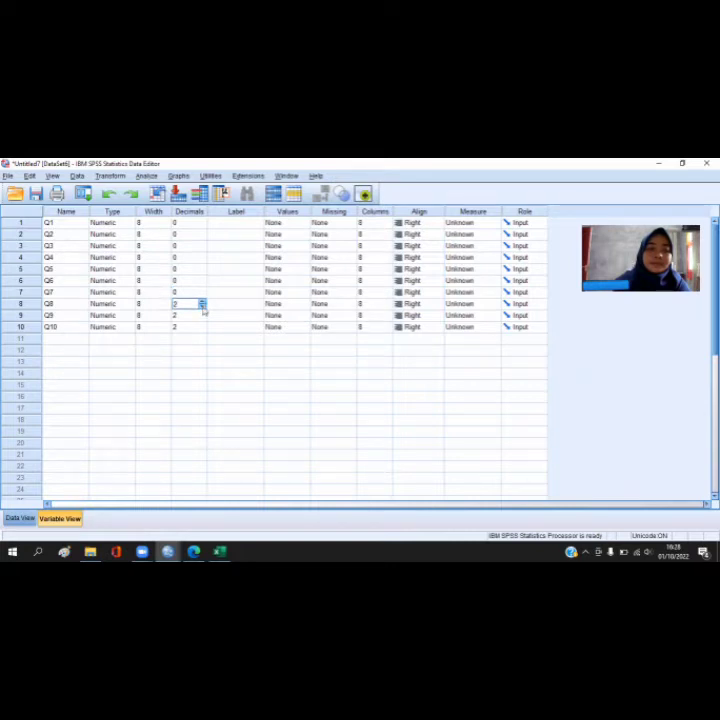
left_click(203, 319)
left_click(203, 319)
left_click(203, 319)
left_click(204, 329)
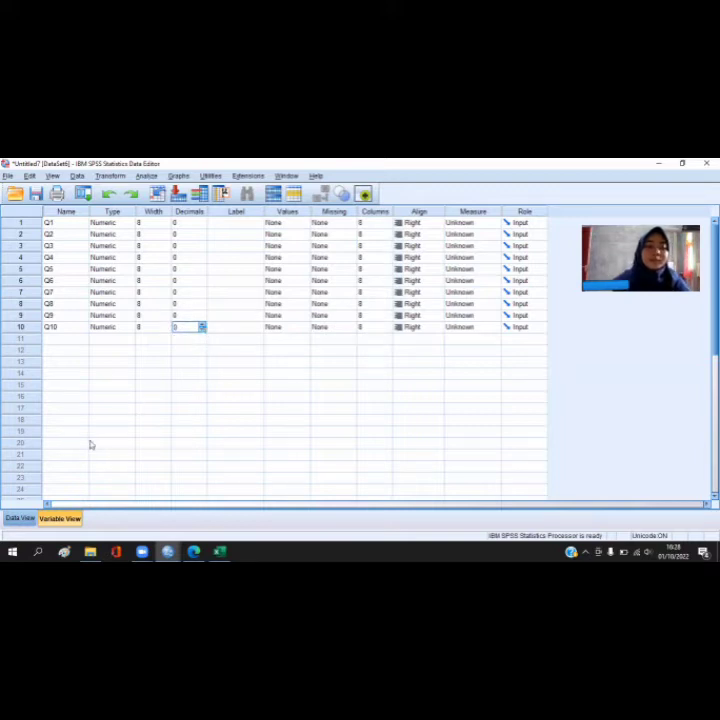
Return to the data values, start a scale Reliability Analysis, and add all variables Q1 to Q10 as its items
left_click(20, 518)
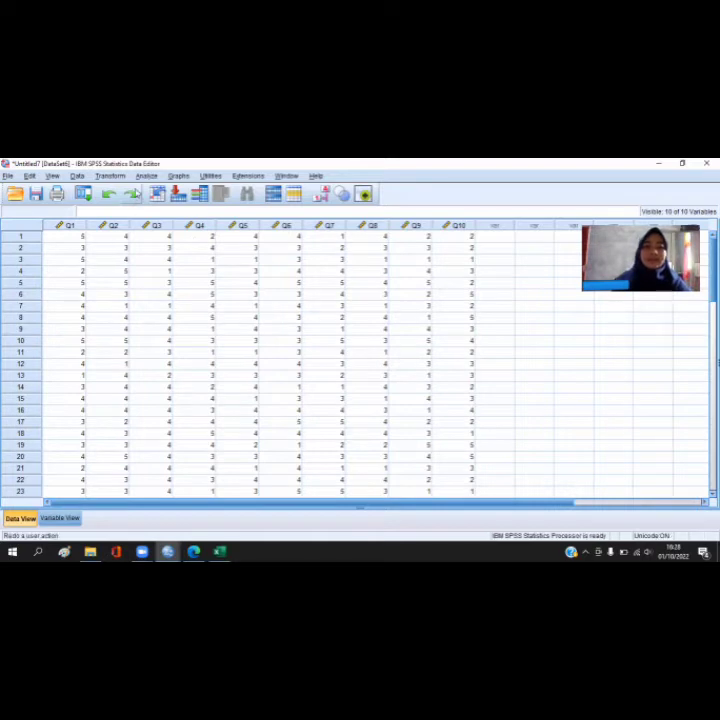
left_click(147, 176)
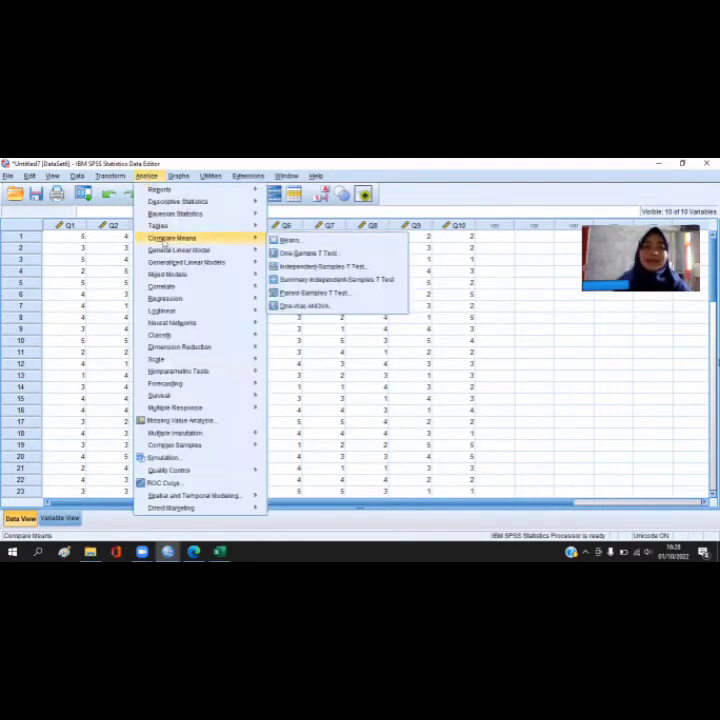
mouse_move(175, 360)
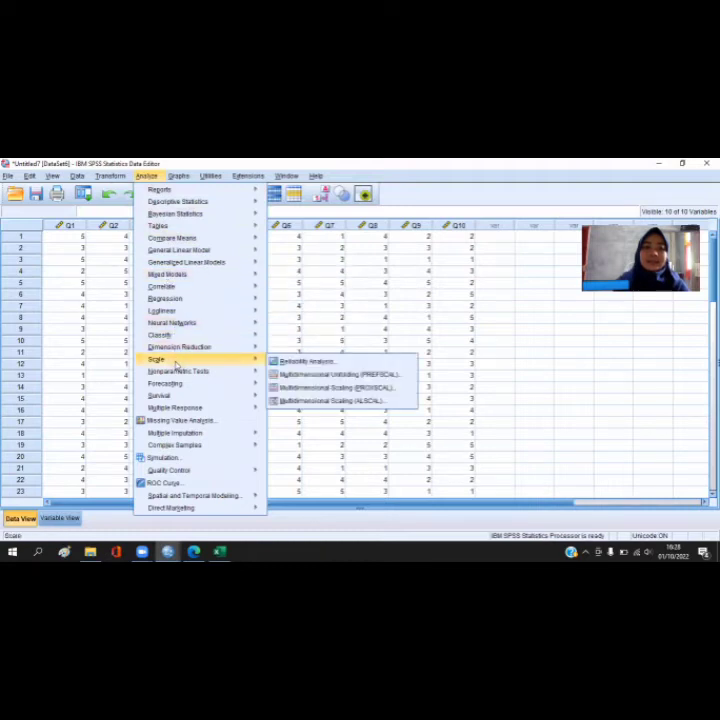
left_click(303, 362)
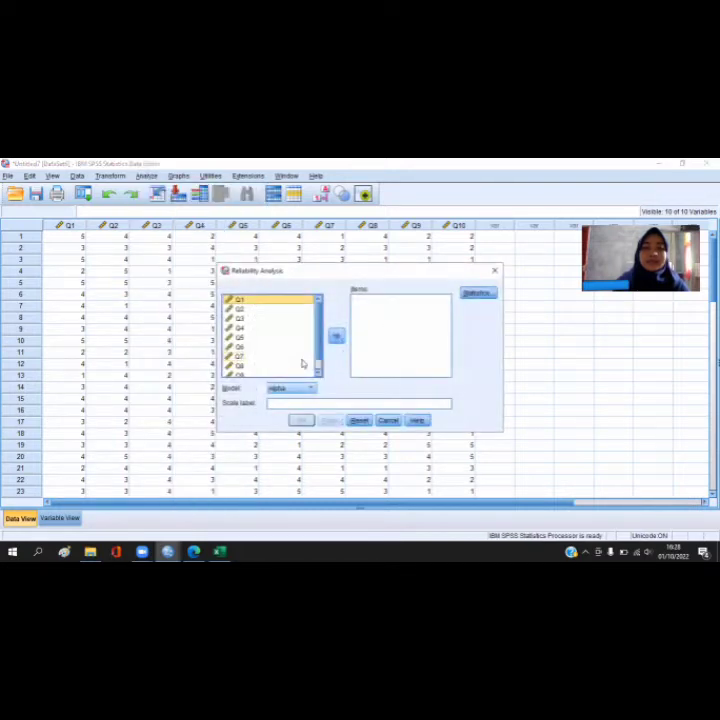
left_click(302, 363, "shift")
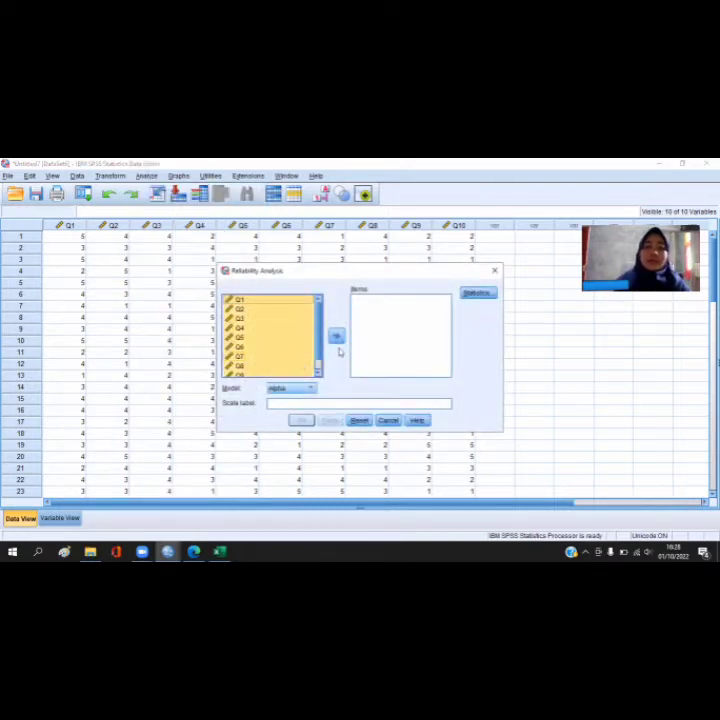
left_click(336, 336)
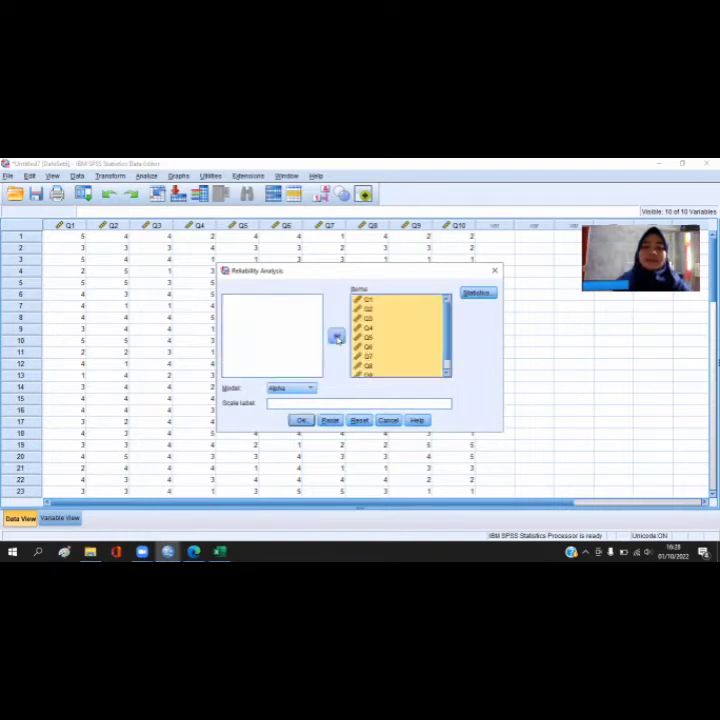
Request the Scale if item deleted descriptives and run the reliability analysis with the Alpha model
left_click(478, 294)
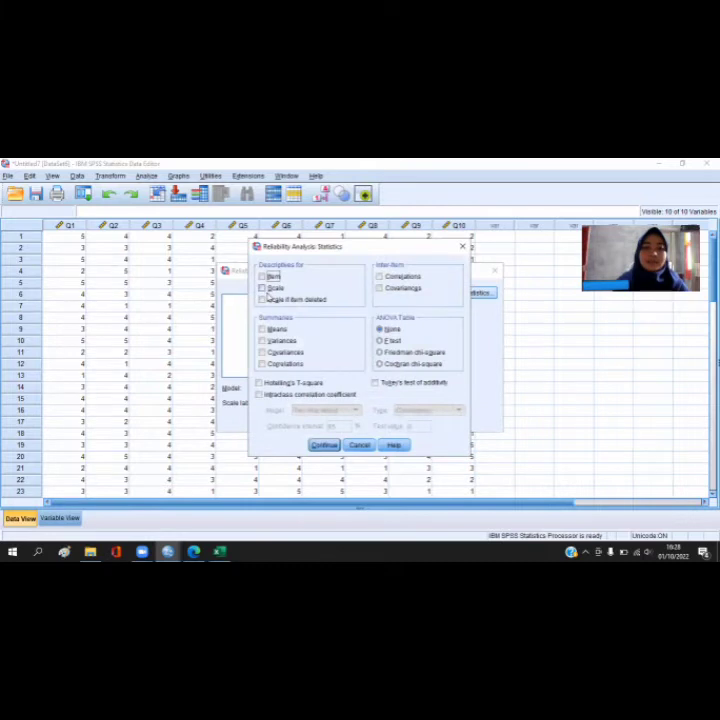
left_click(263, 303)
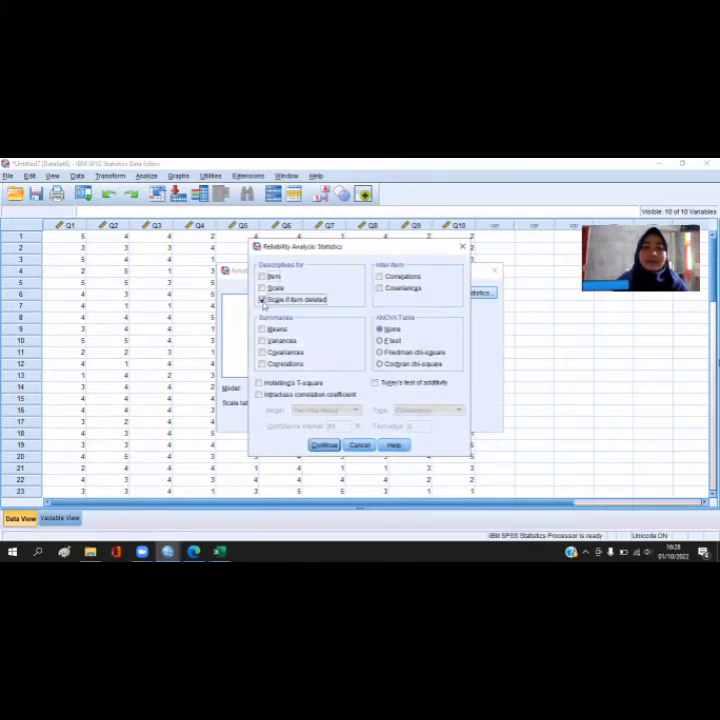
left_click(318, 442)
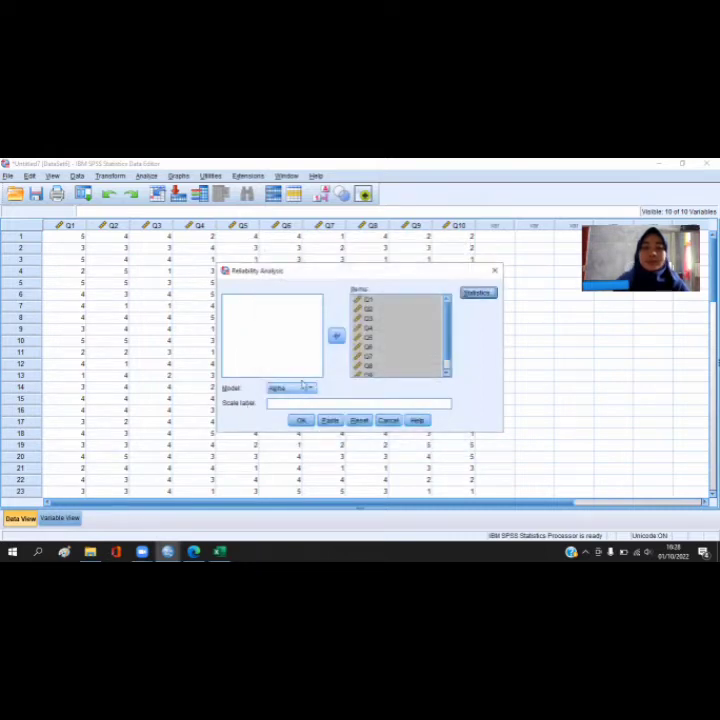
left_click(301, 420)
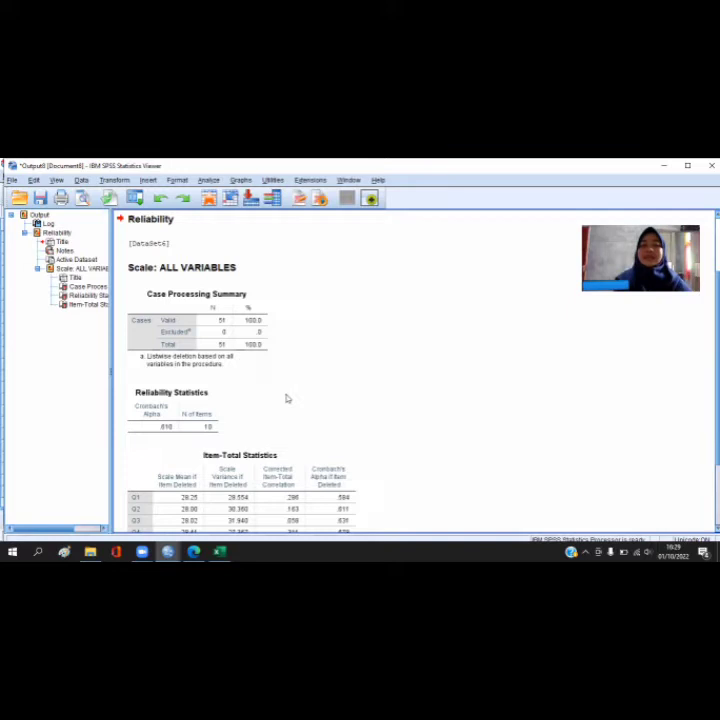
left_click(208, 406)
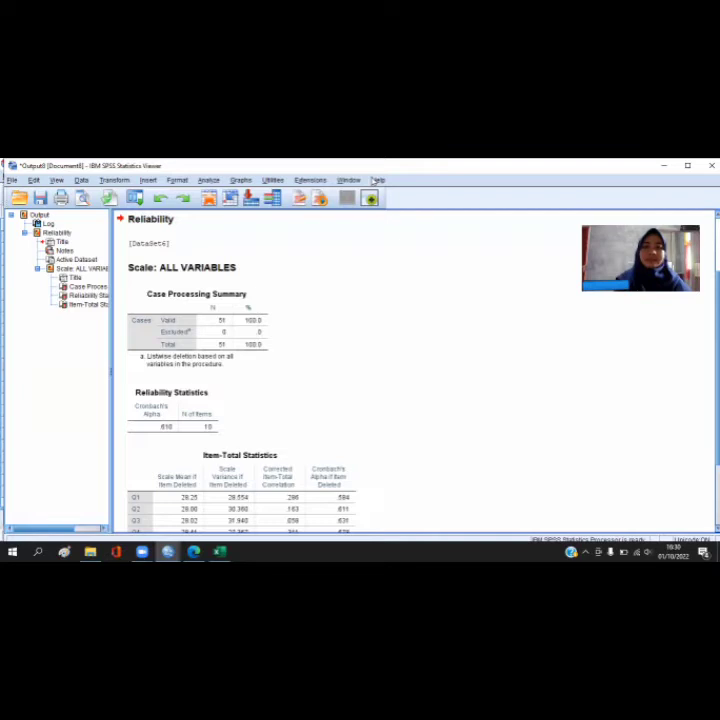
Switch to the questionnaire workbook in Excel and go to the Hasil Kuisioner Variabel Y table below the Variabel X data
key("alt+Tab")
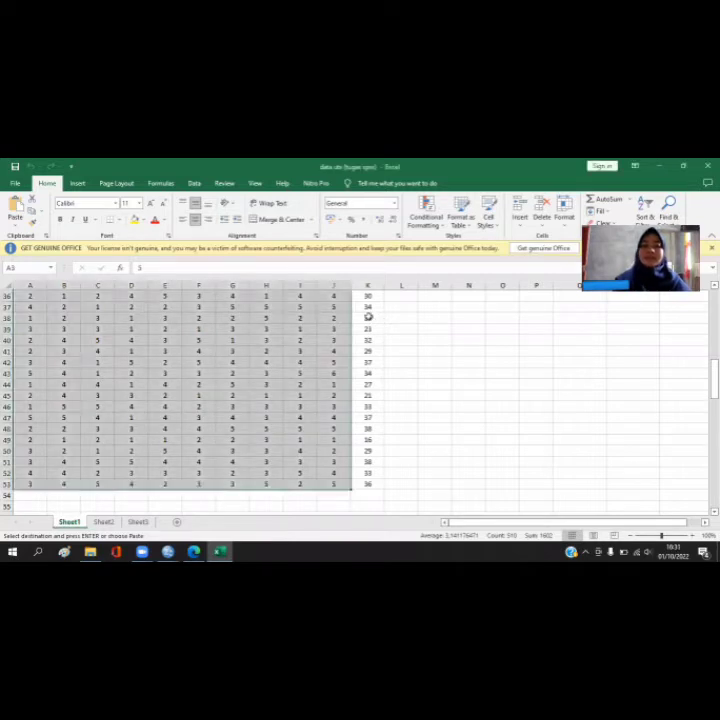
scroll(369, 318, "up", 11)
key("Up")
key("Down")
key("Down")
key("Down")
key("Down")
key("Down")
key("Down")
key("Down")
key("Down")
key("Down")
key("Down")
key("Down")
key("Down")
key("Down")
key("Down")
key("Down")
key("Down")
key("Down")
key("Down")
key("Down")
key("Down")
key("Down")
key("Down")
key("Down")
key("Down")
key("Down")
key("Down")
key("Down")
key("Down")
key("Down")
key("Down")
key("Down")
key("Down")
key("Down")
key("Down")
key("Down")
key("Down")
key("Down")
key("Down")
key("Down")
key("Down")
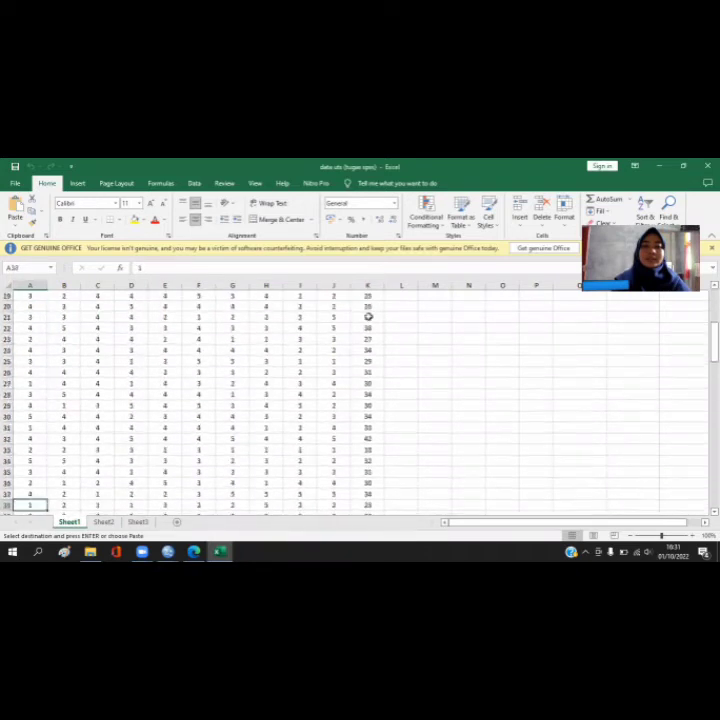
key("Down")
key("Down")
key("Down")
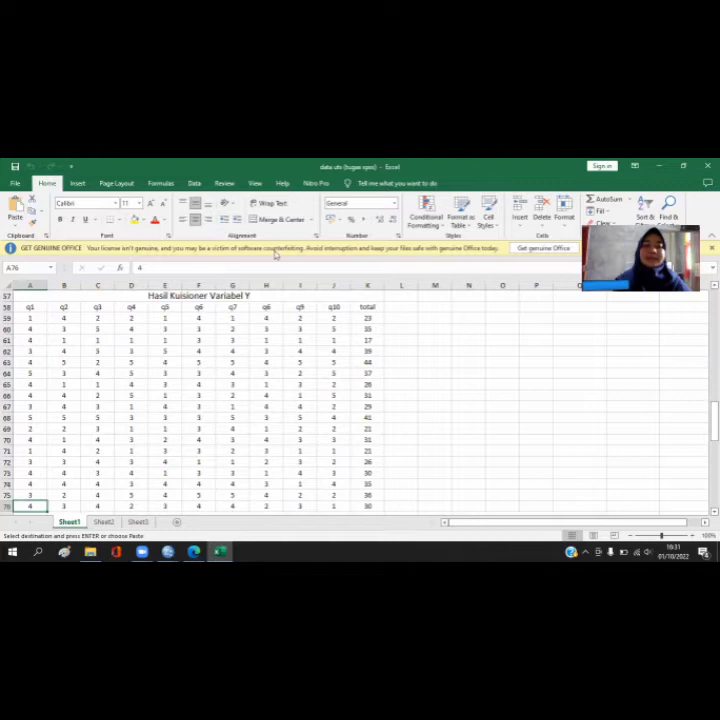
left_click(28, 318)
left_click_drag(87, 336, 381, 508)
left_click(372, 483)
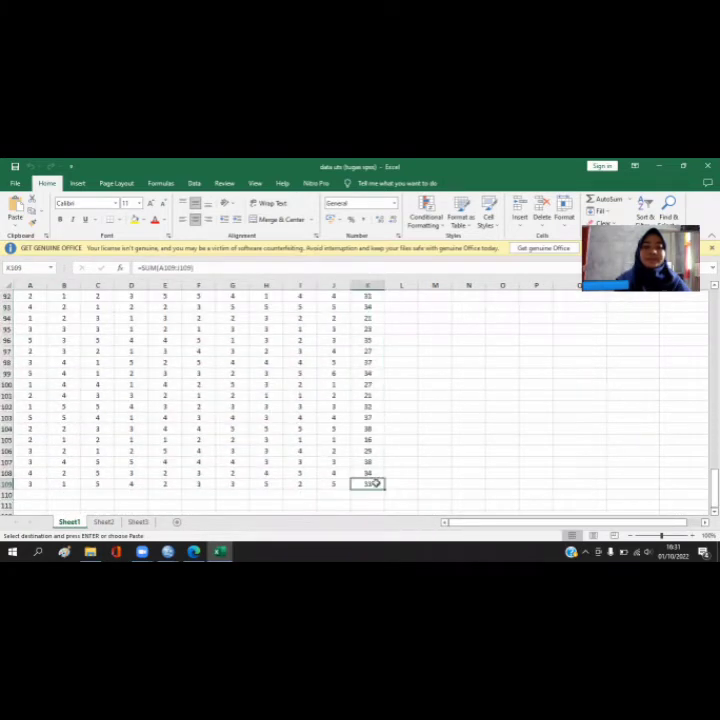
left_click(405, 410)
key("Up")
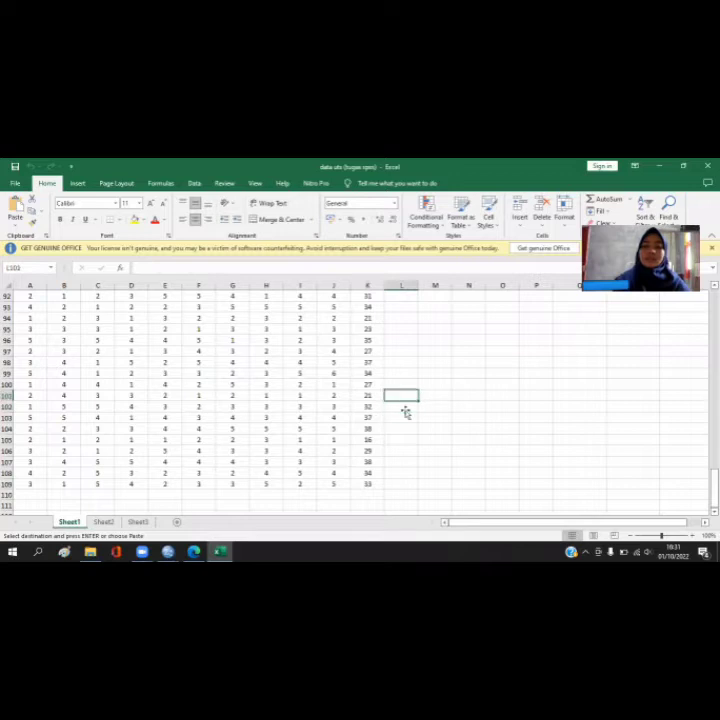
key("Up")
key("Up")
key("Up")
key("Up")
key("Up")
key("Up")
key("Up")
key("Up")
key("Up")
key("Up")
key("Up")
key("Up")
key("Up")
key("Up")
key("Up")
key("Up")
key("Up")
key("Up")
key("Up")
key("Up")
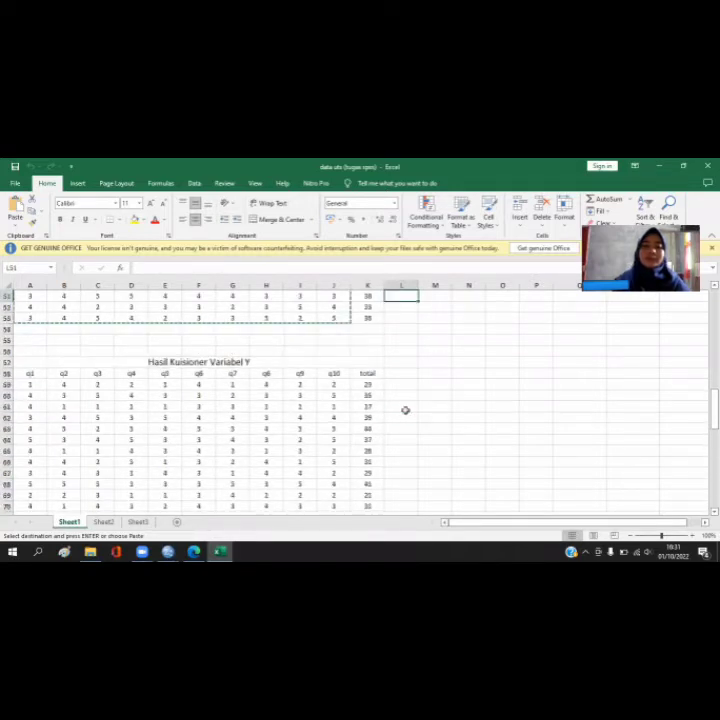
Copy the Variabel Y responses with their totals, A59:K109, and paste them into the empty SPSS dataset starting at the first cell
left_click(29, 383)
mouse_move(29, 383)
left_mouse_down()
mouse_move(71, 423)
mouse_move(320, 479)
mouse_move(341, 522)
mouse_move(368, 525)
mouse_move(369, 491)
left_mouse_up()
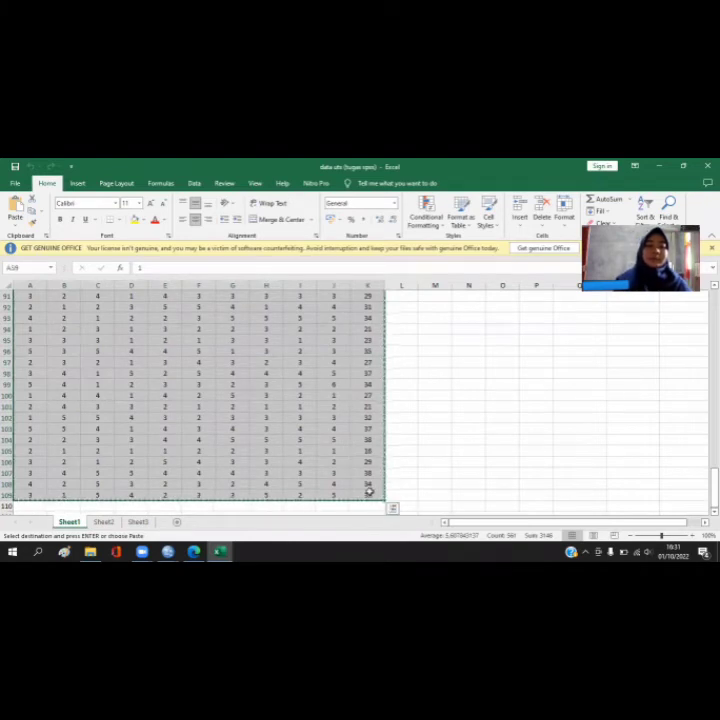
mouse_move(168, 551)
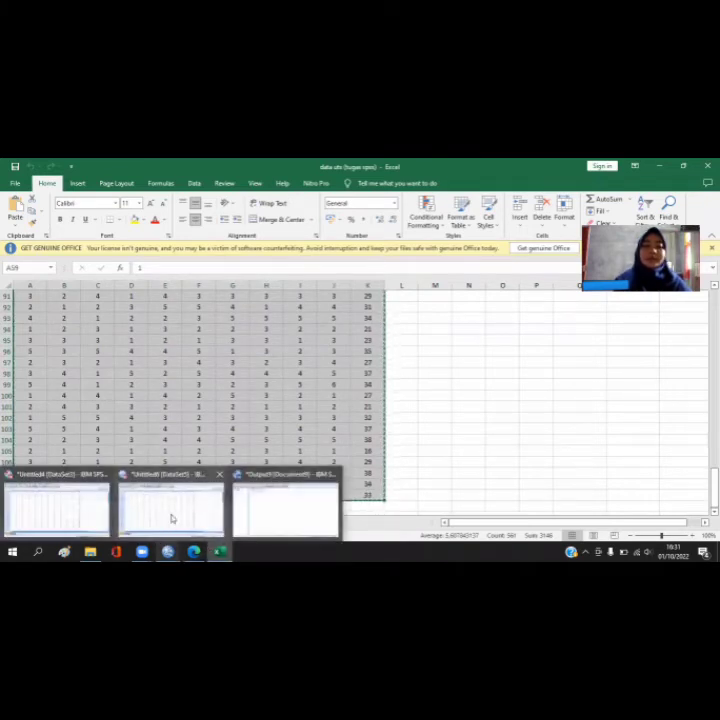
left_click(182, 506)
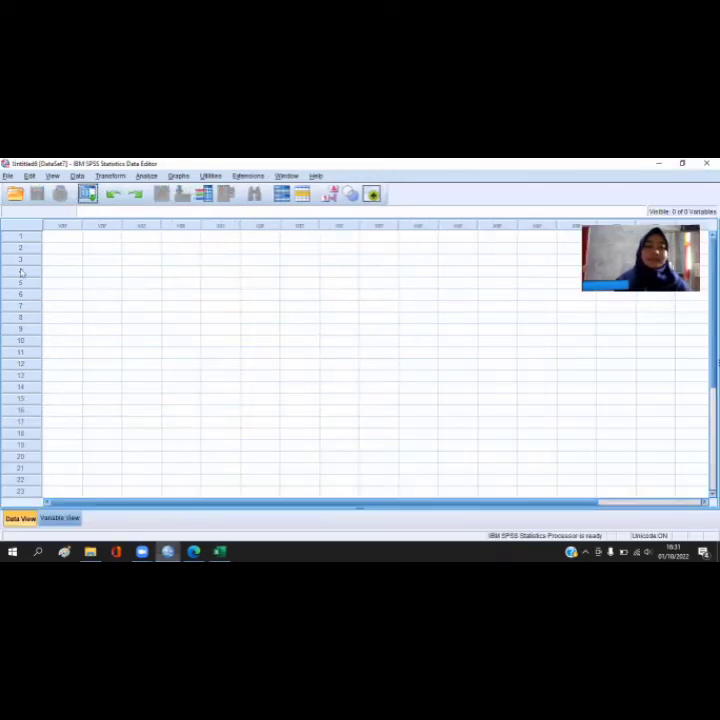
left_click(56, 240)
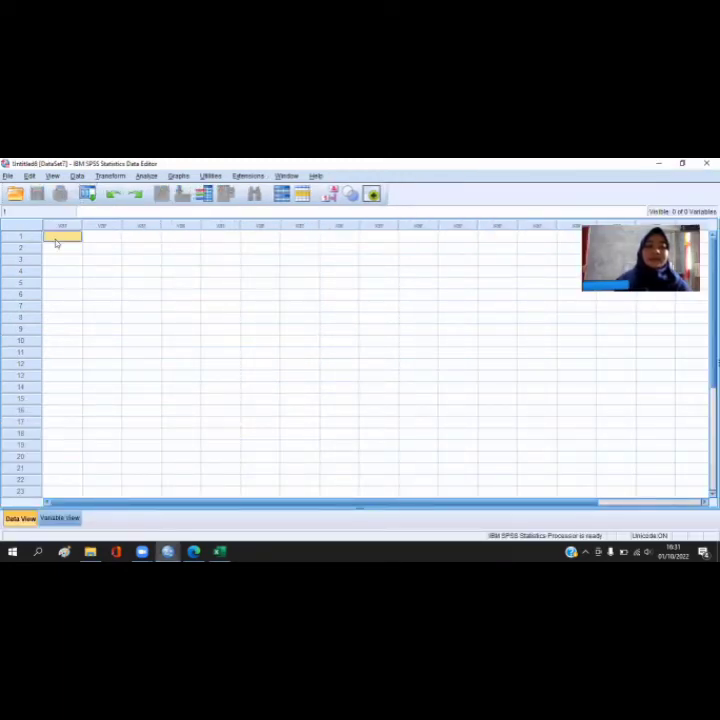
key("ctrl+v")
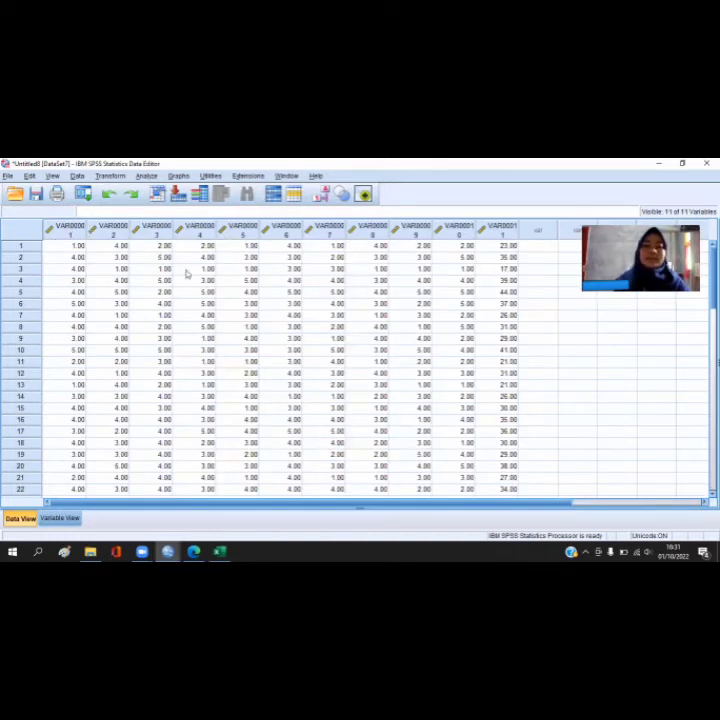
In the variable definitions, rename the first five variables to Q1, Q2, Q3, Q4 and Q5
left_click(60, 518)
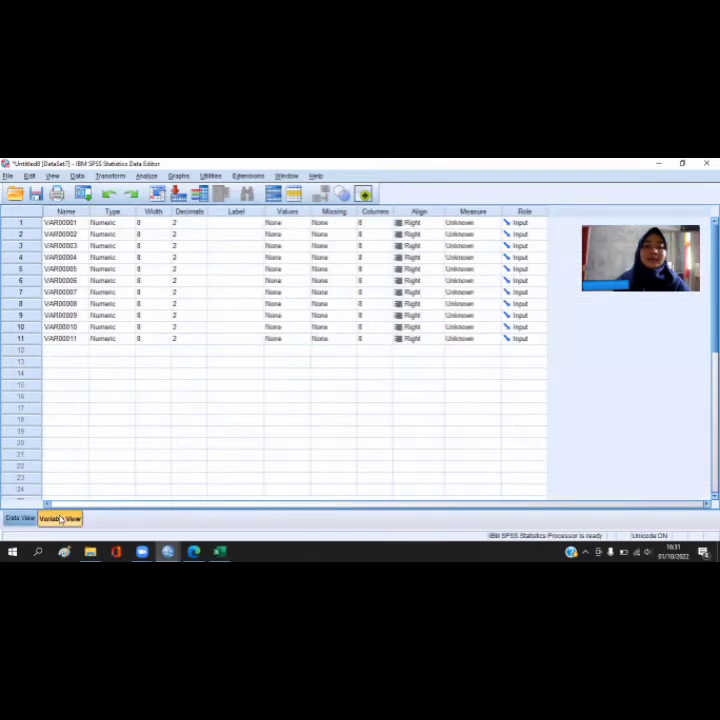
left_click(68, 223)
key("BackSpace")
type("Q1")
left_click(68, 234)
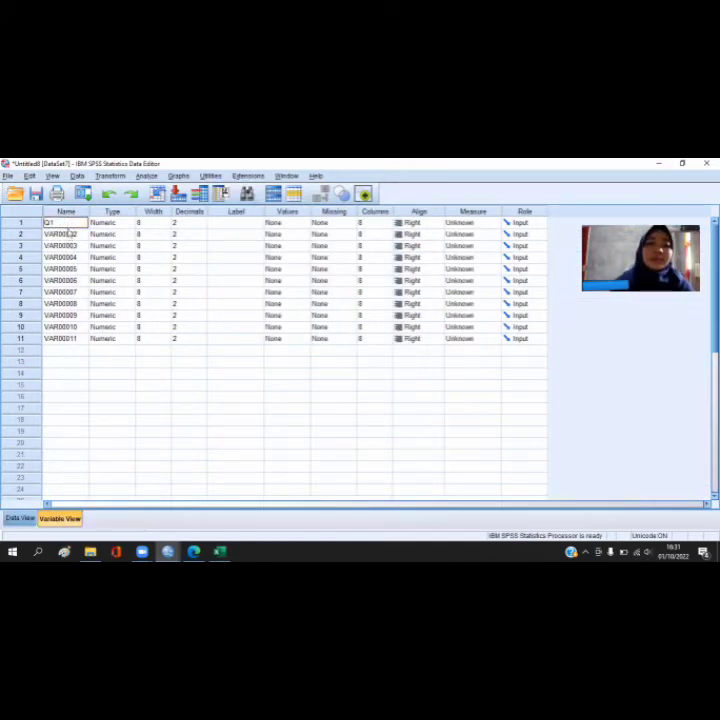
type("Q2")
left_click(68, 245)
key("BackSpace")
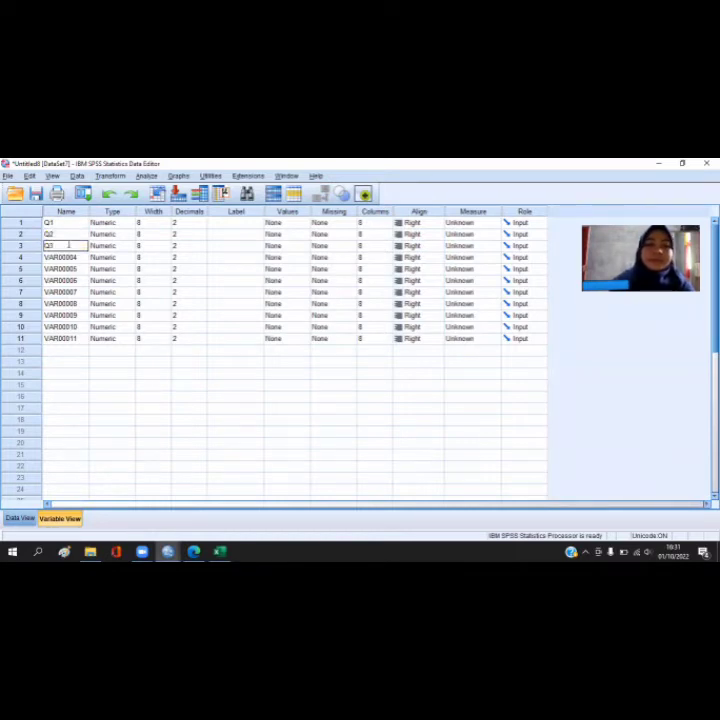
left_click(69, 257)
key("BackSpace")
type("Q4")
left_click(70, 268)
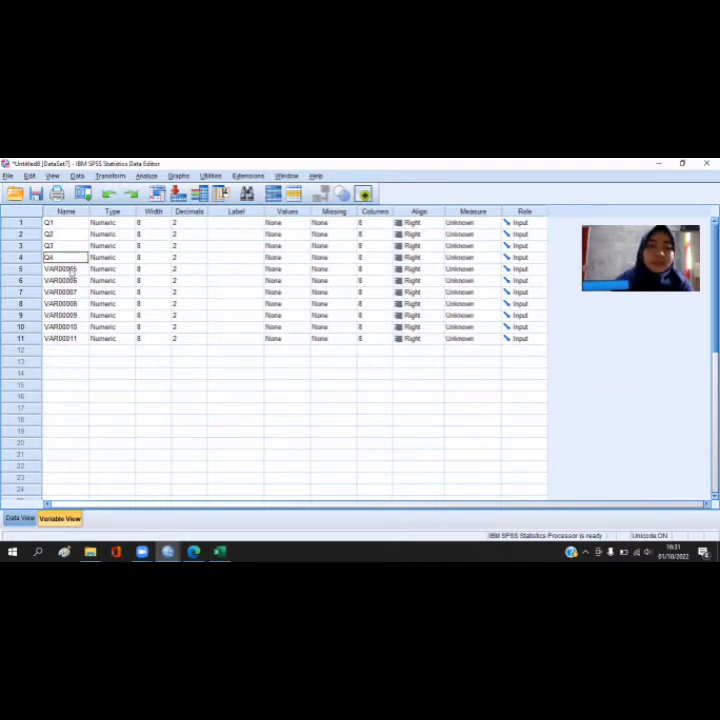
type("Q5")
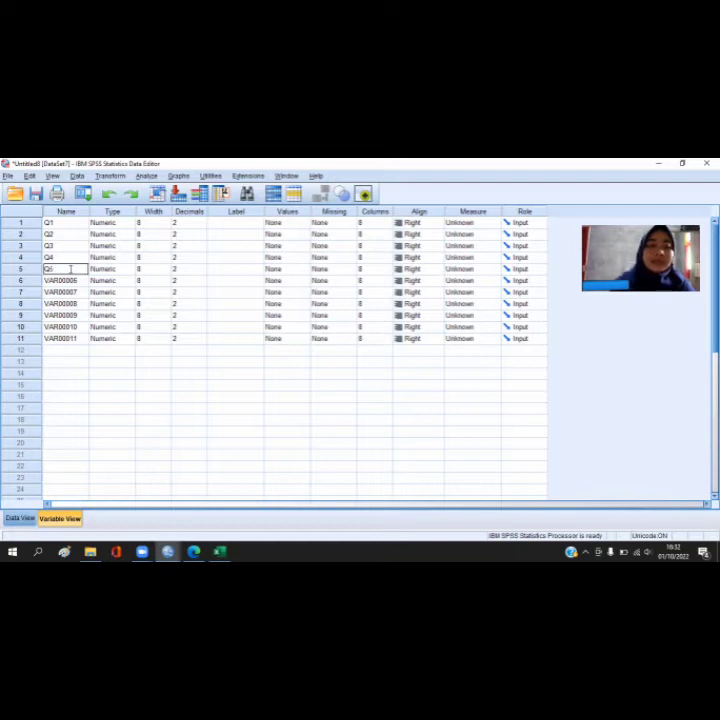
Rename variables six to ten as Q6, Q7, Q8, Q9 and Q10, and the eleventh variable as TOTAL
left_click(72, 282)
key("BackSpace")
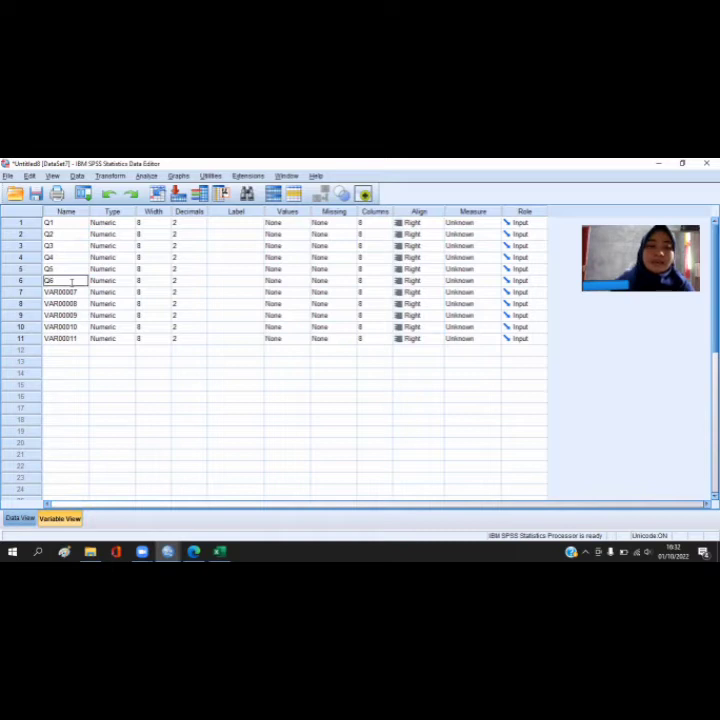
left_click(72, 291)
key("BackSpace")
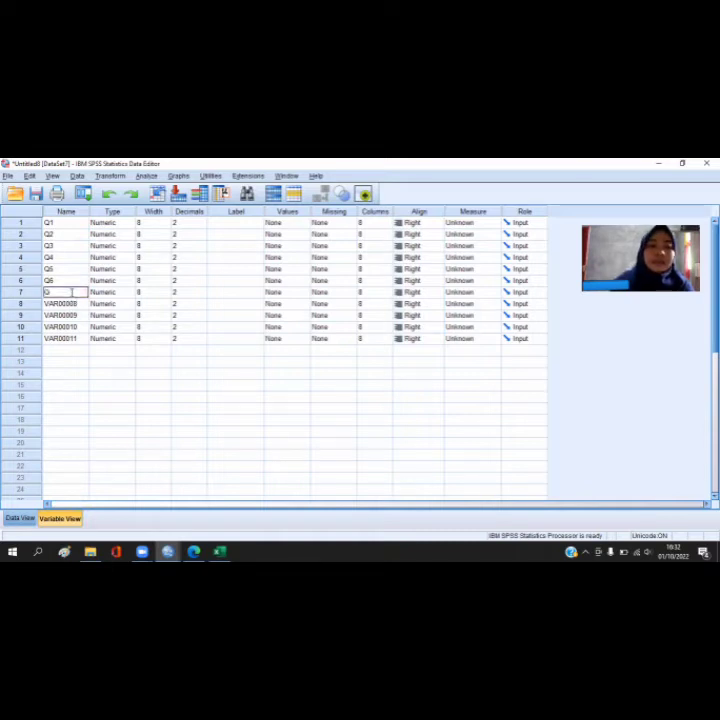
left_click(74, 304)
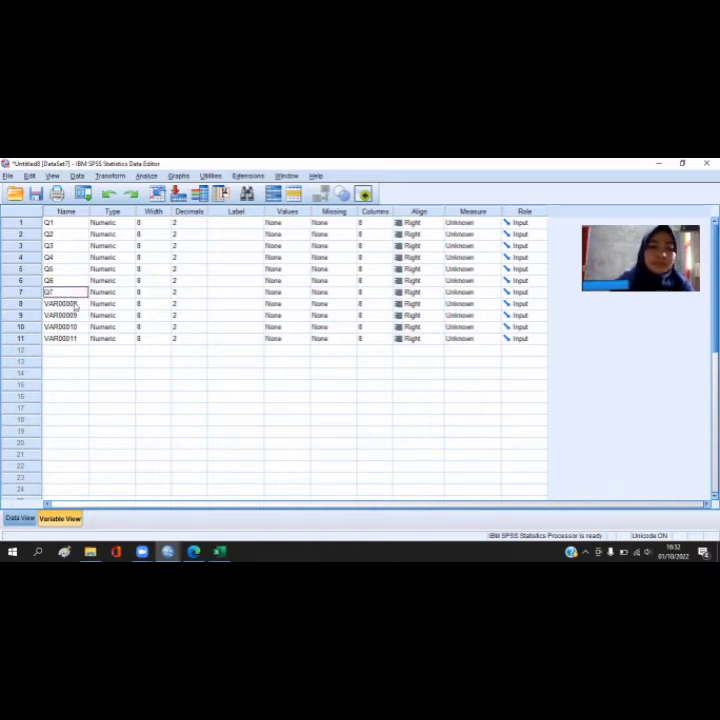
key("BackSpace")
type("Q8")
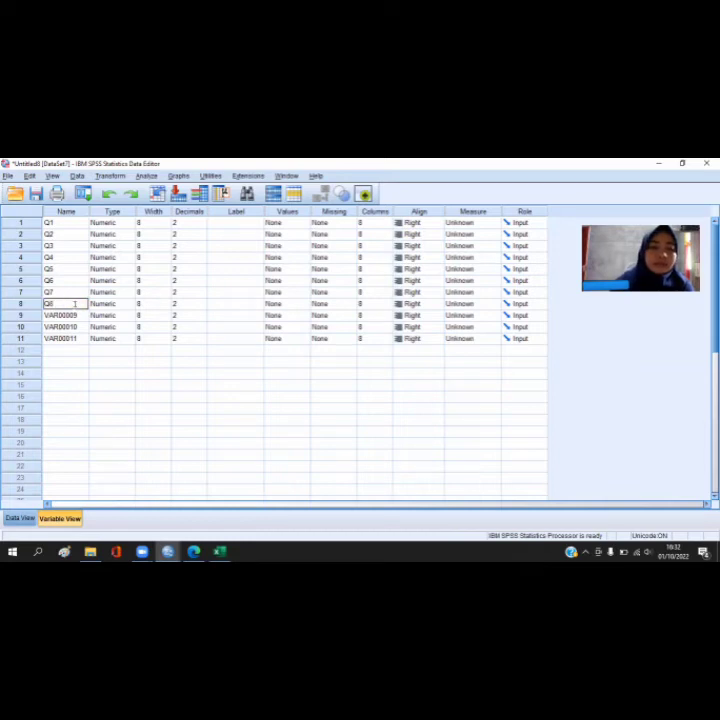
left_click(74, 315)
key("BackSpace")
type("Q9")
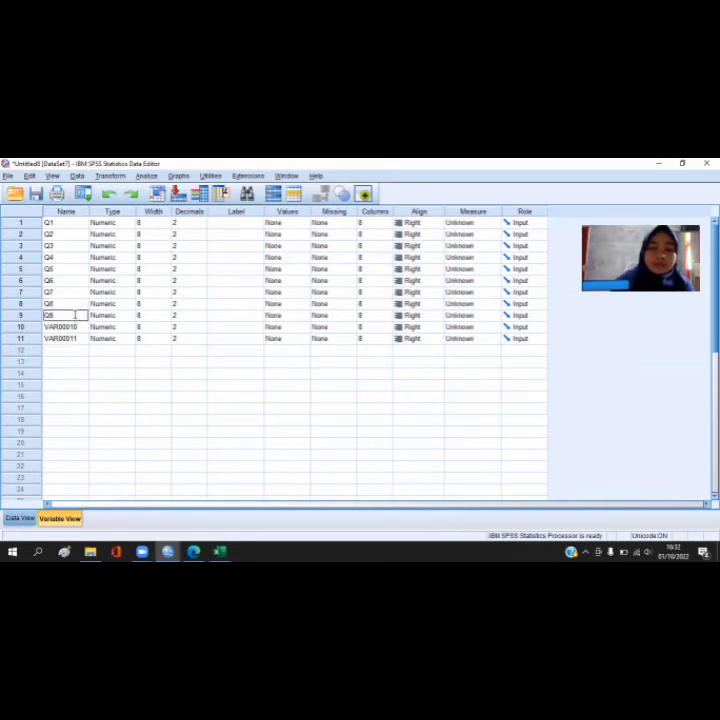
left_click(75, 327)
key("BackSpace")
type("Q")
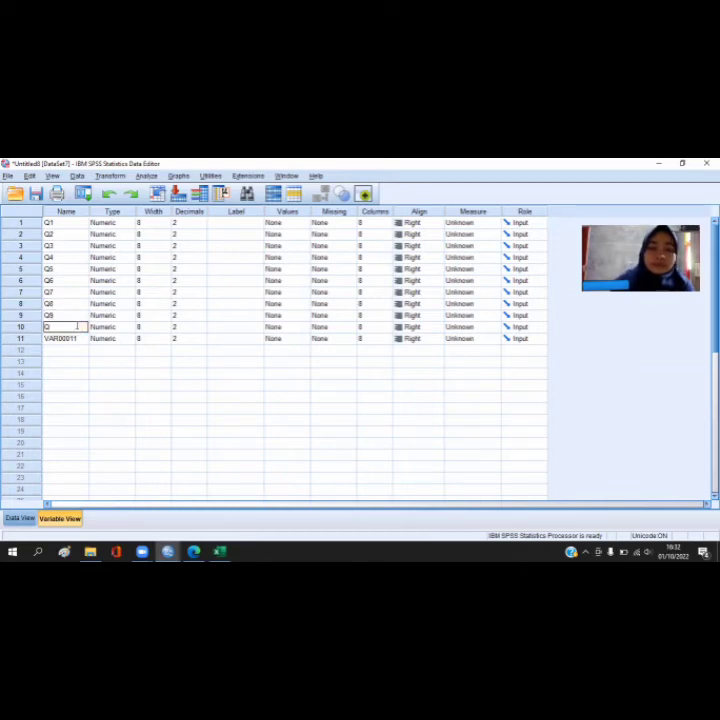
type("10")
left_click(77, 338)
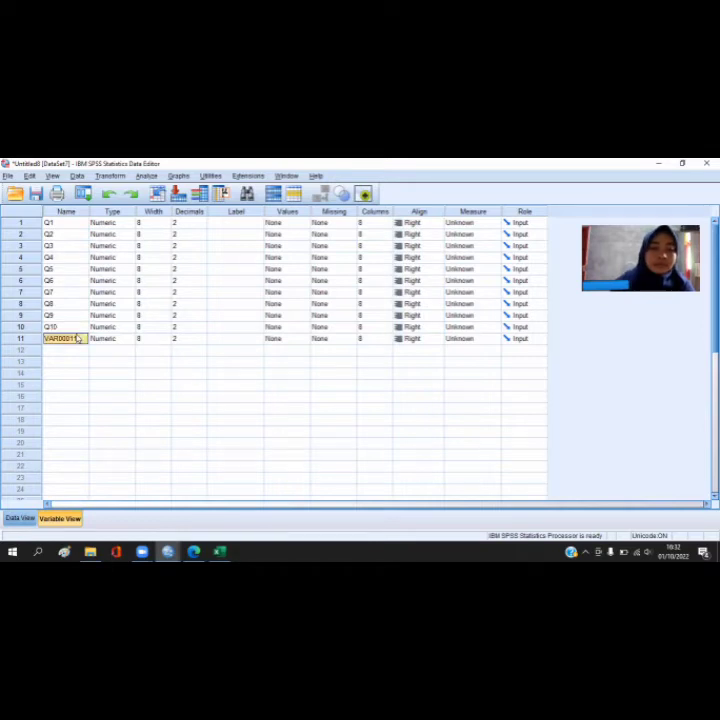
key("BackSpace")
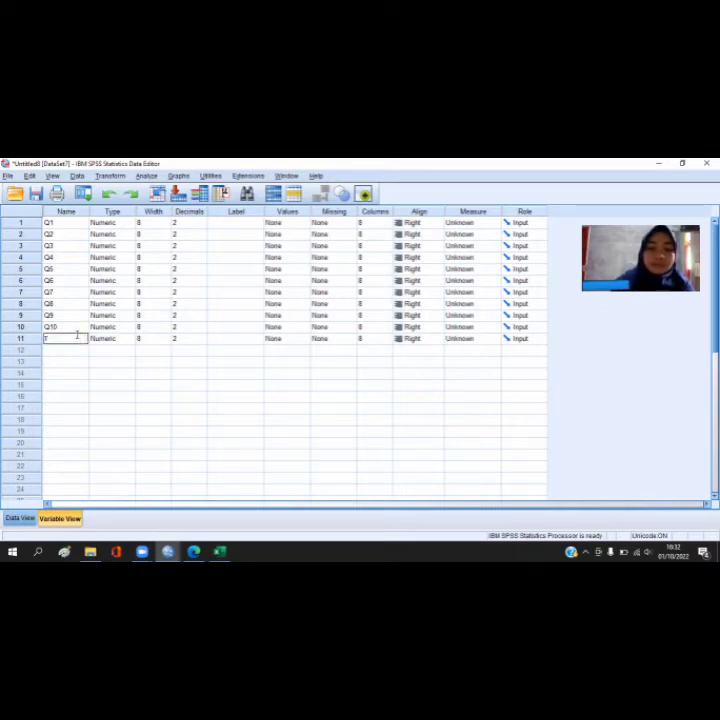
type("TOTAL")
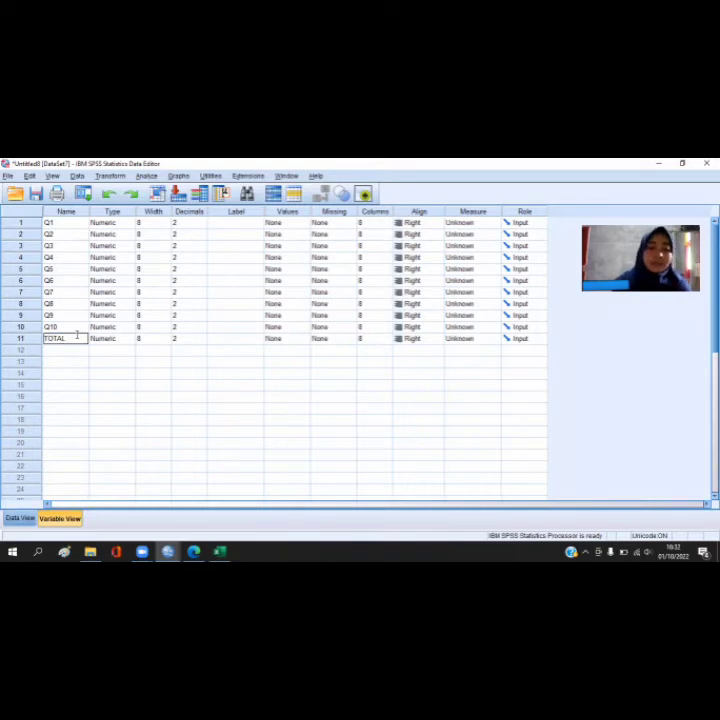
Set the number of decimals to 0 for all eleven variables, Q1 to Q10 and TOTAL
left_click(190, 223)
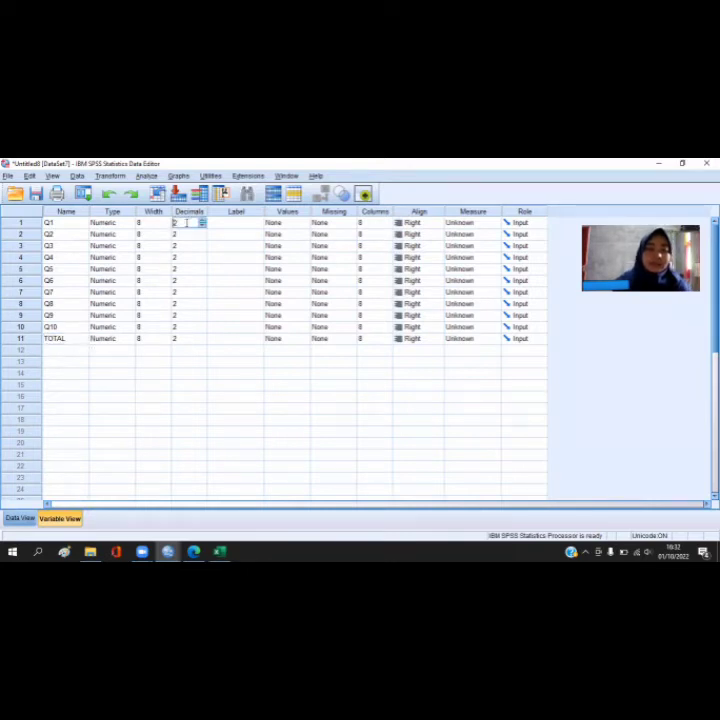
left_click(204, 237)
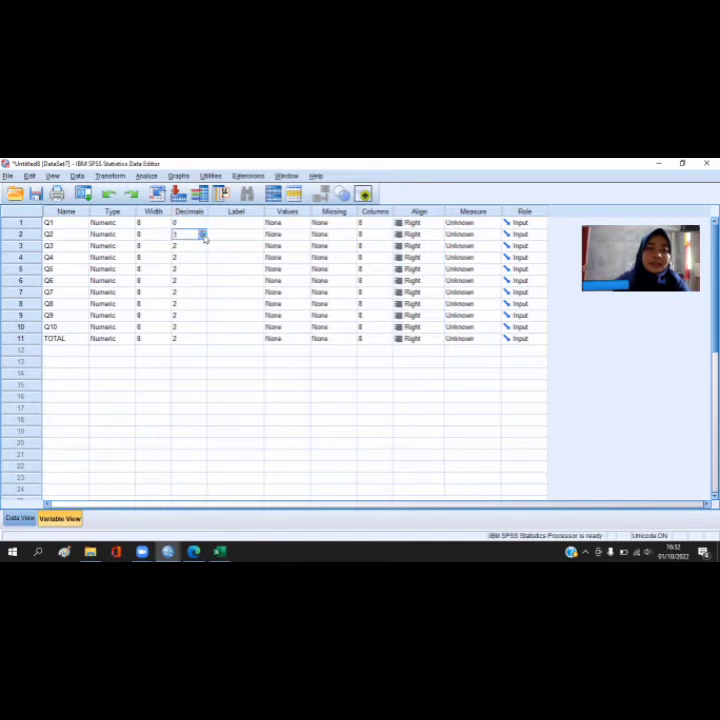
left_click(204, 250)
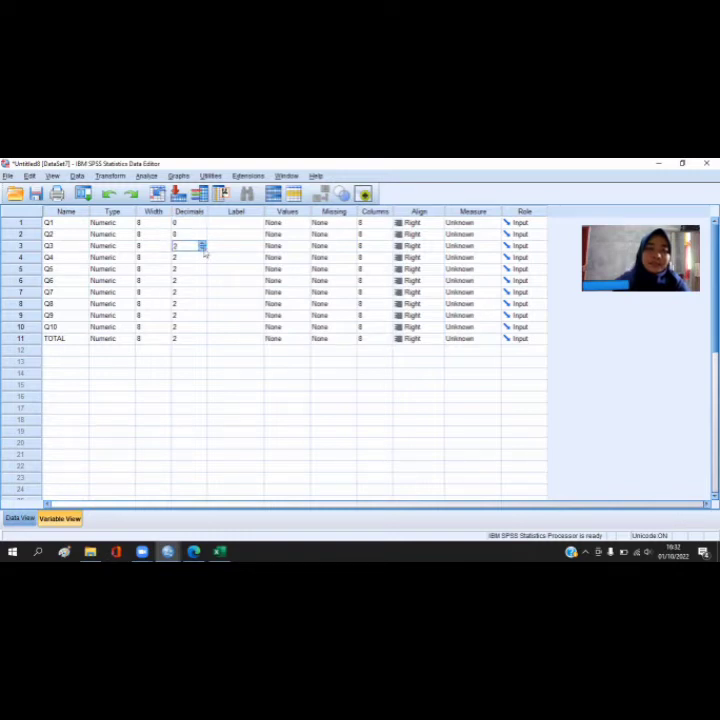
left_click(202, 260)
left_click(202, 272)
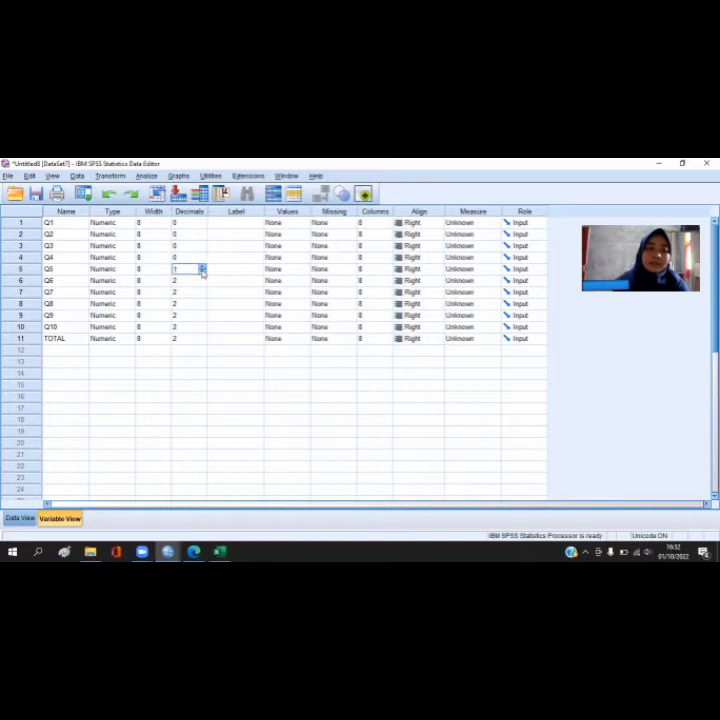
left_click(202, 283)
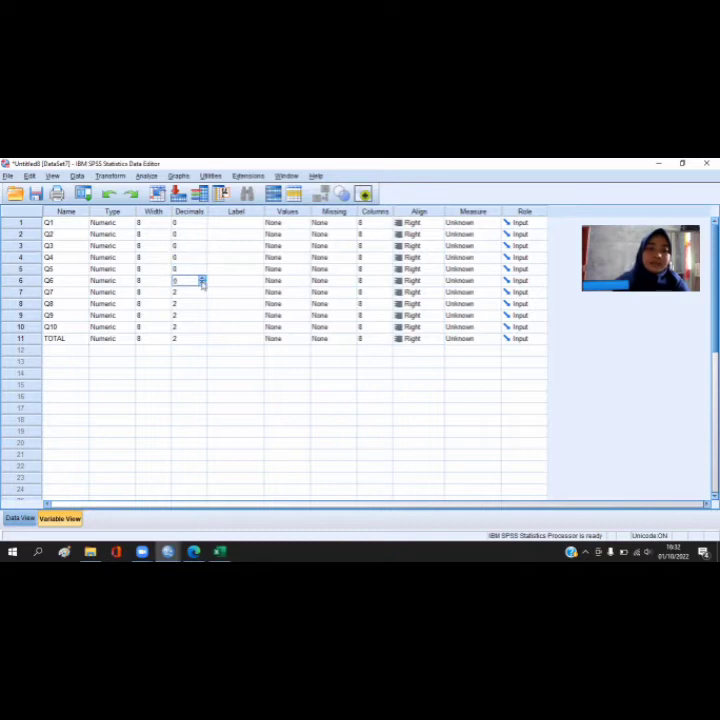
left_click(202, 294)
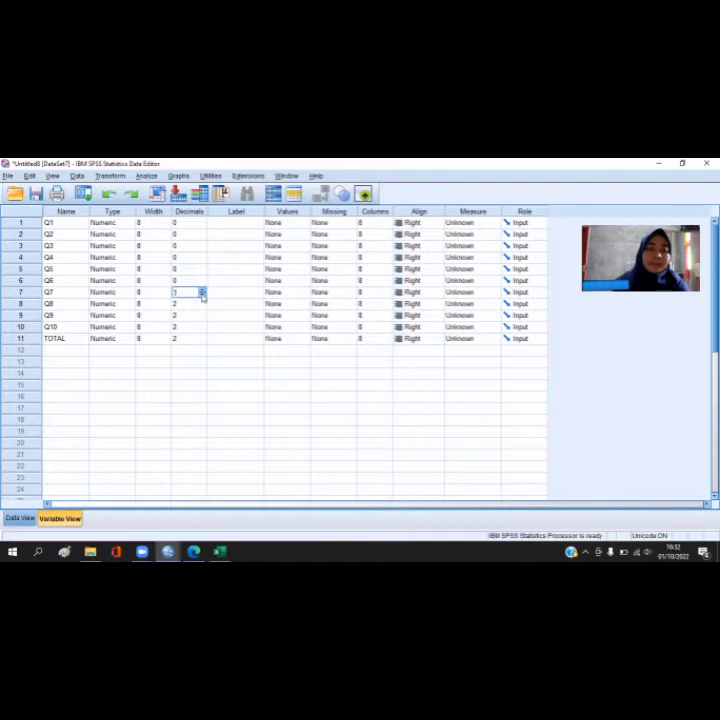
left_click(202, 294)
double_click(203, 307)
left_click(204, 318)
left_click(203, 318)
left_click(203, 327)
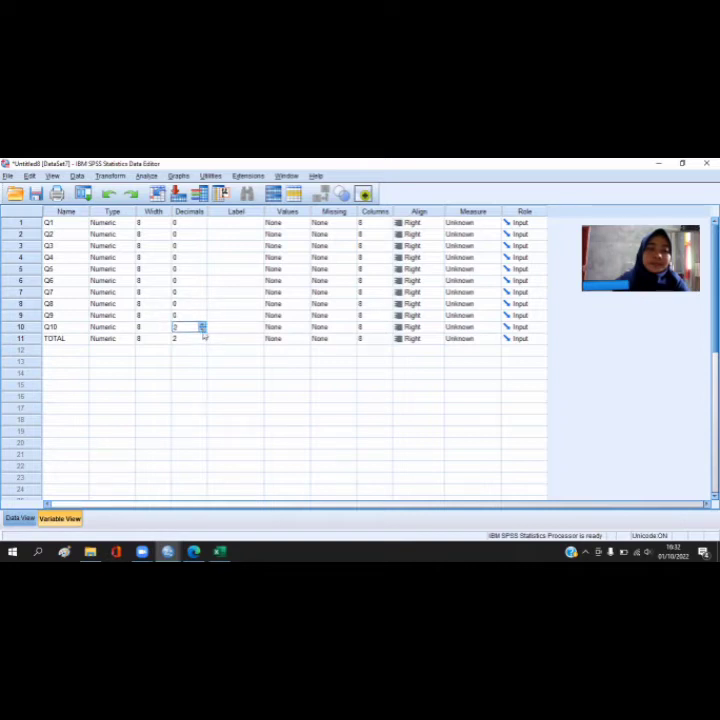
double_click(202, 328)
left_click(202, 340)
Return to the data values and run a two-tailed Pearson Bivariate Correlation on Q1 to Q10 and TOTAL, flagging significant correlations
left_click(20, 518)
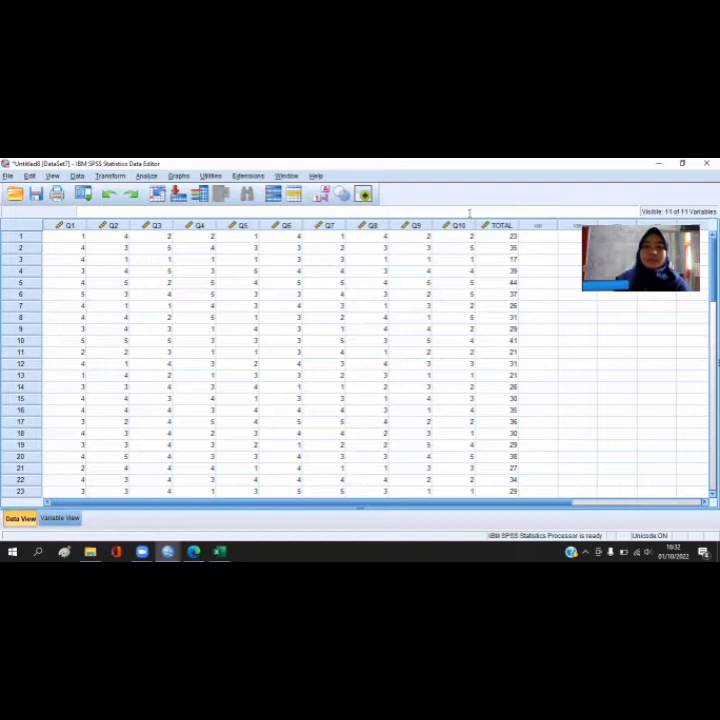
left_click(148, 177)
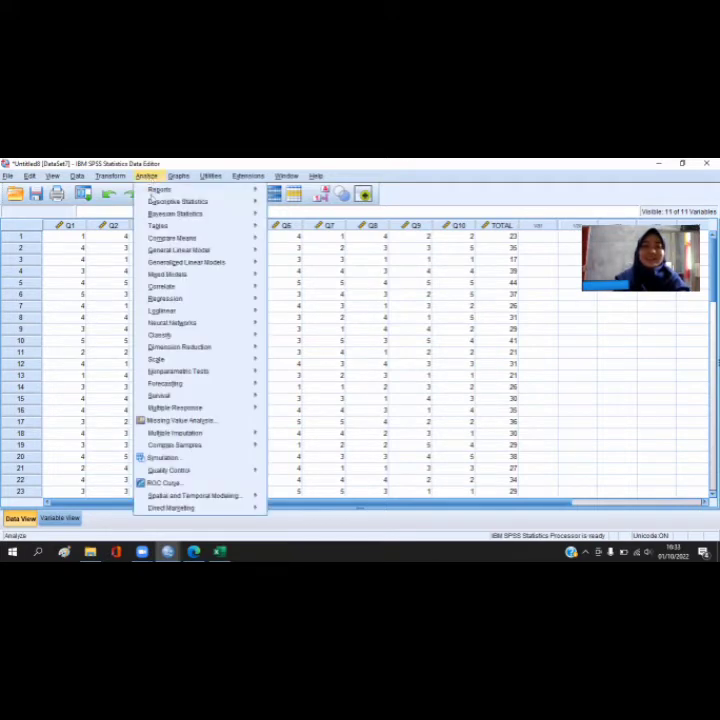
mouse_move(163, 252)
mouse_move(224, 290)
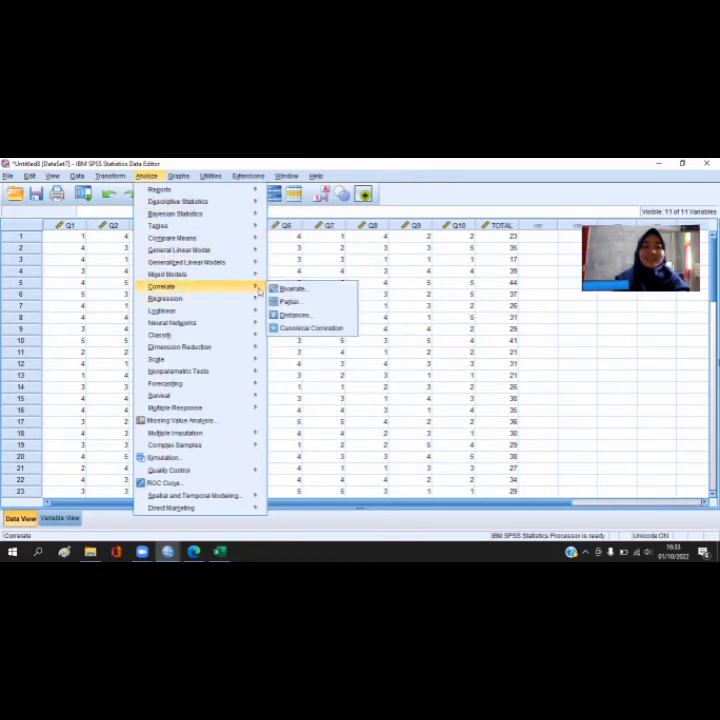
left_click(290, 289)
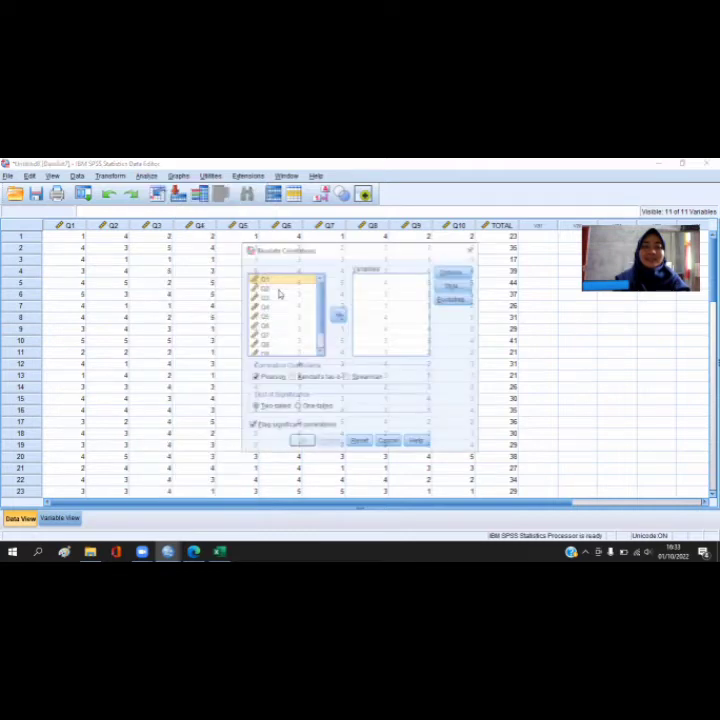
key("ctrl+a")
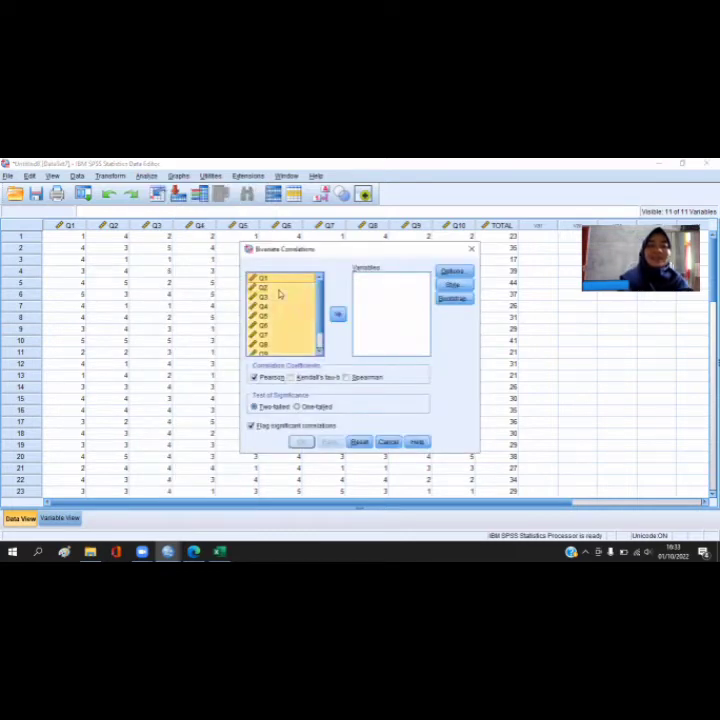
left_click(338, 315)
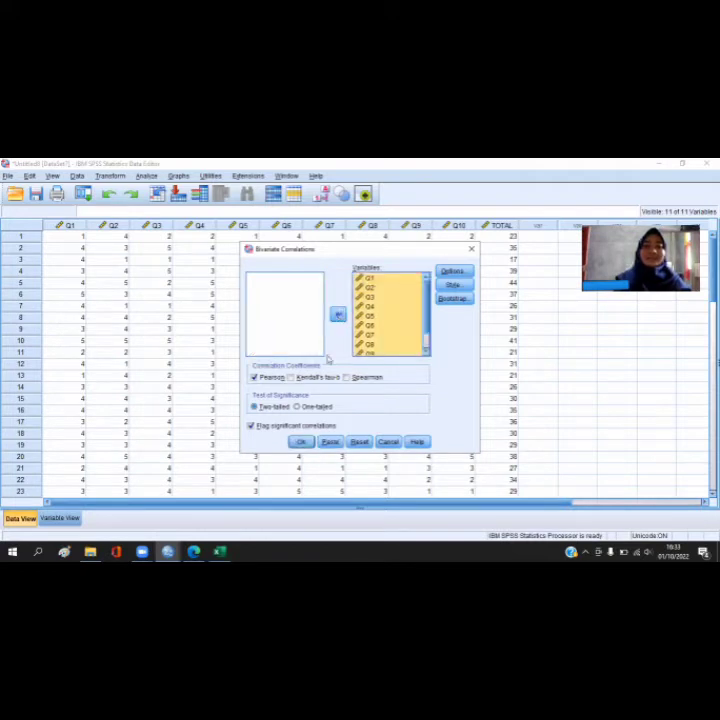
left_click(302, 442)
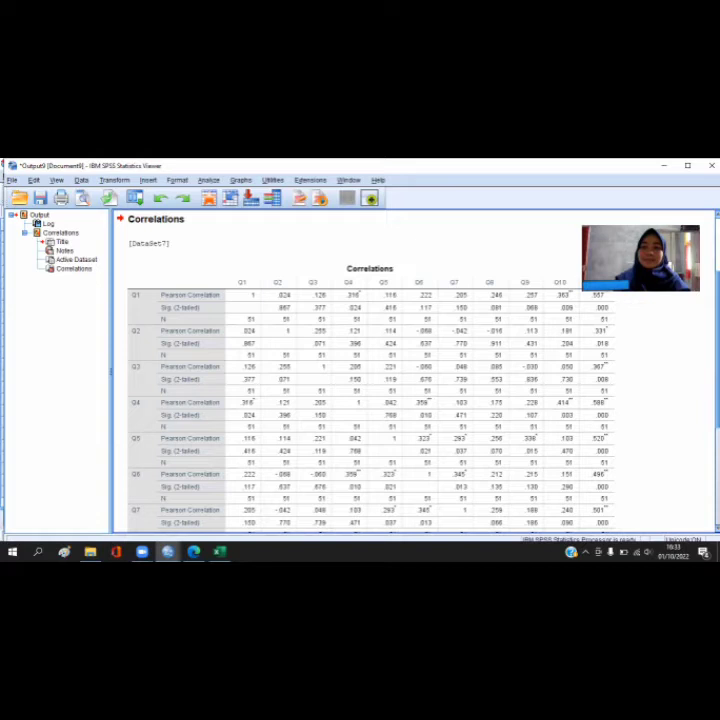
scroll(415, 375, "down", 1)
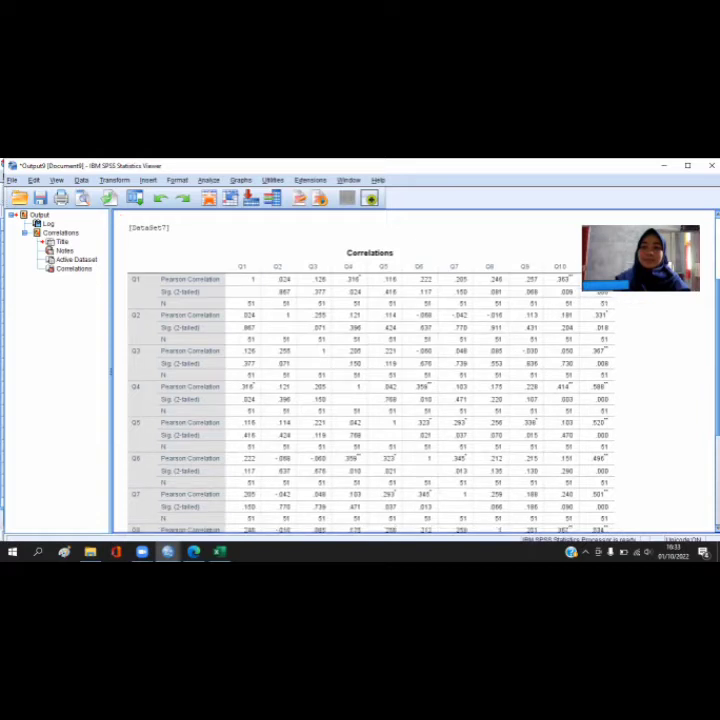
scroll(415, 375, "up", 4)
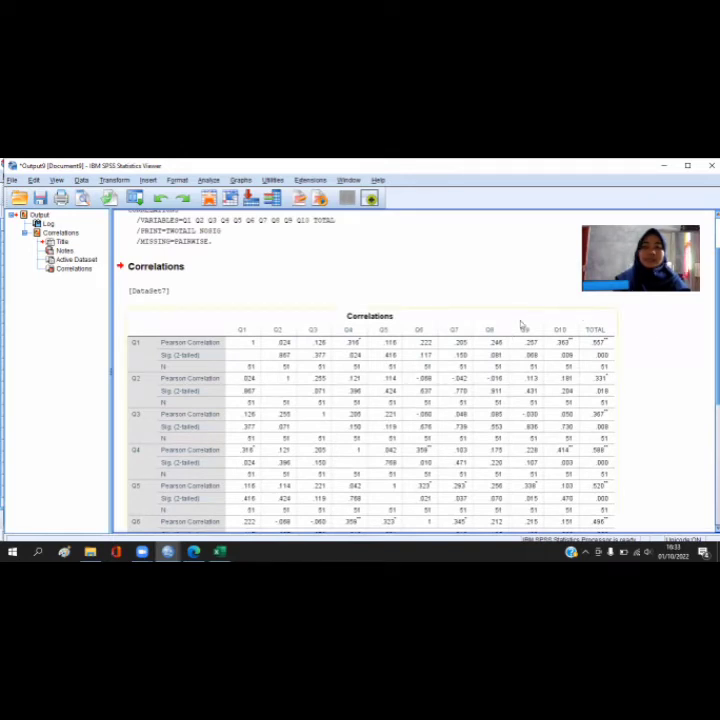
Compare Q1's correlation with TOTAL in the Correlations table against the highlighted df 49 critical value in tabel-r.pdf, switching to Edge and back to SPSS
left_click(612, 329)
left_click(673, 320)
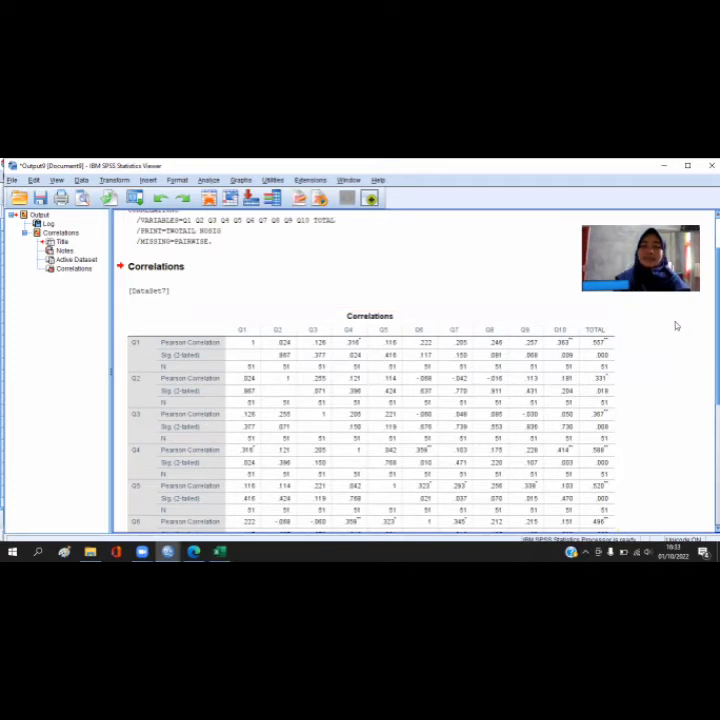
left_click(603, 343)
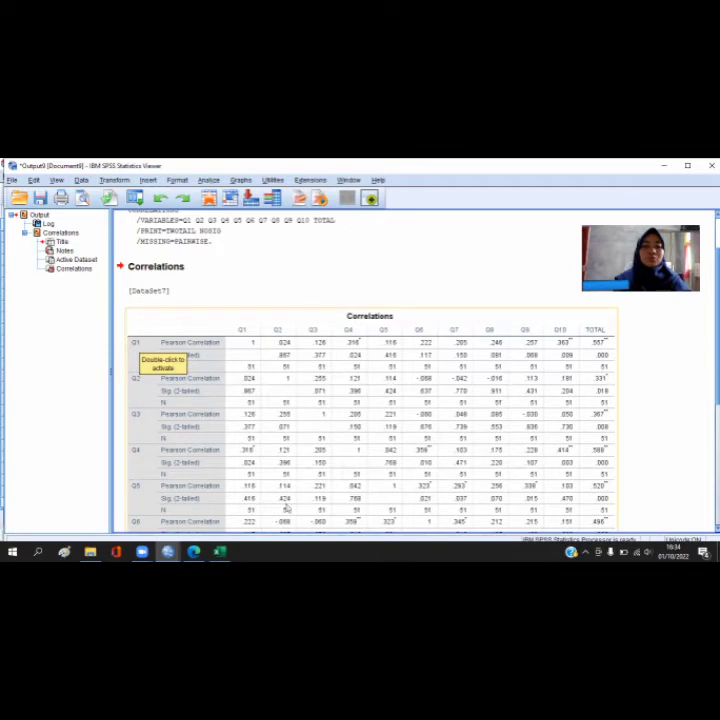
mouse_move(190, 551)
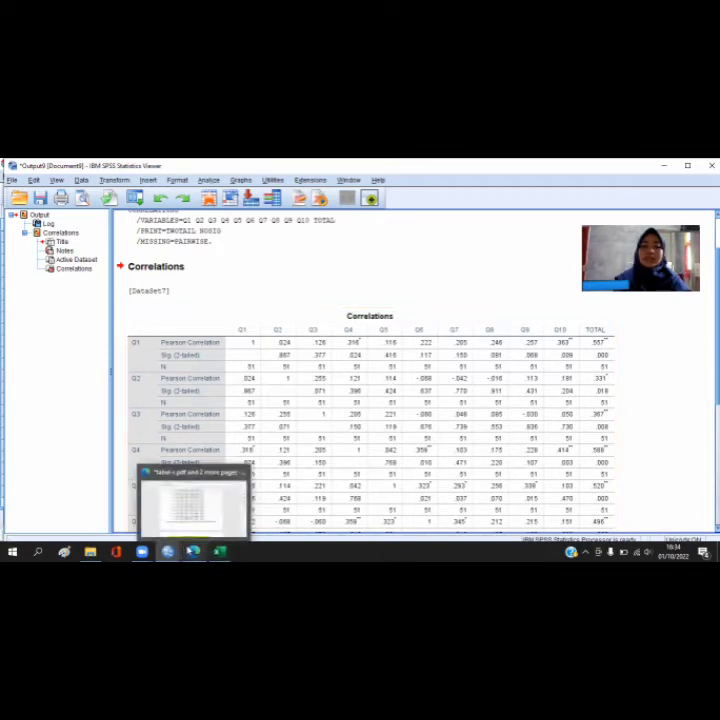
left_click(208, 500)
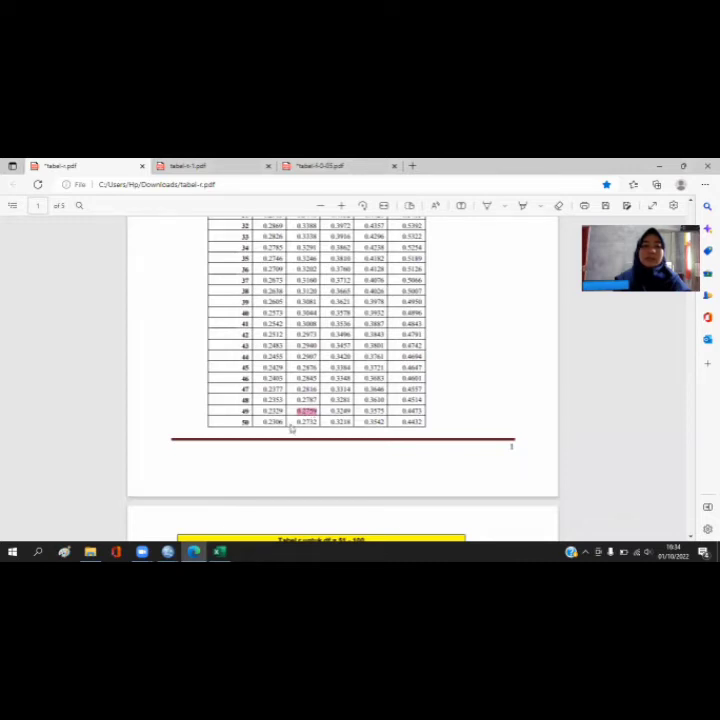
mouse_move(168, 551)
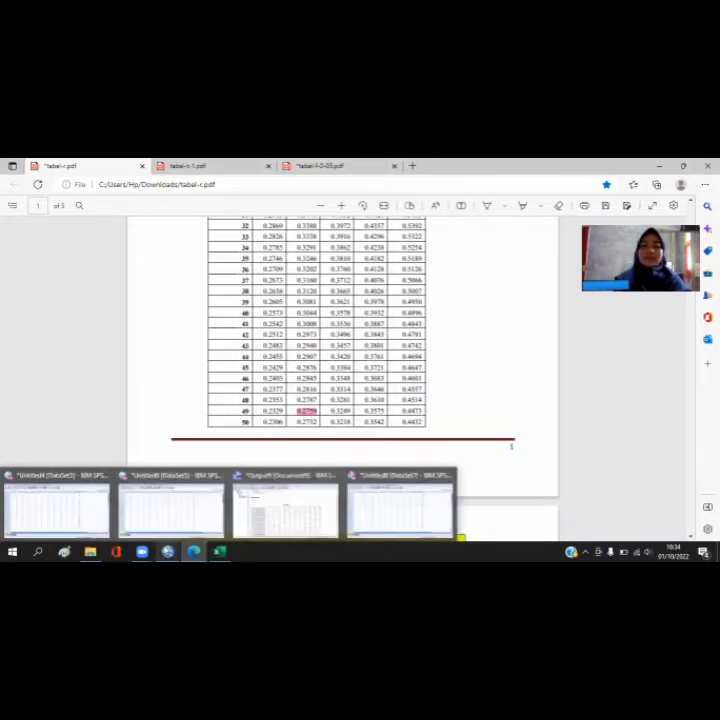
left_click(256, 531)
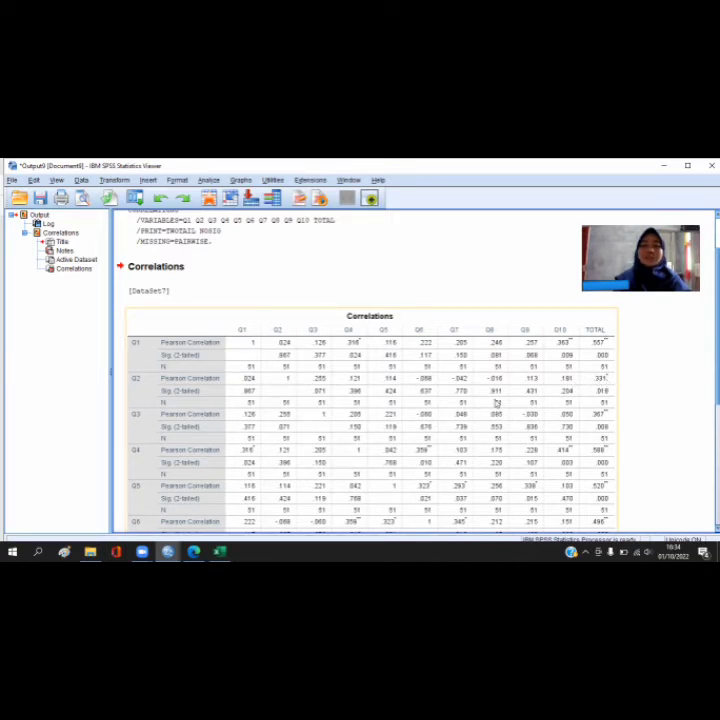
Check the correlations of Q2, Q3 and Q4 with TOTAL in the SPSS output against the df 49 critical value in tabel-r.pdf
mouse_move(194, 550)
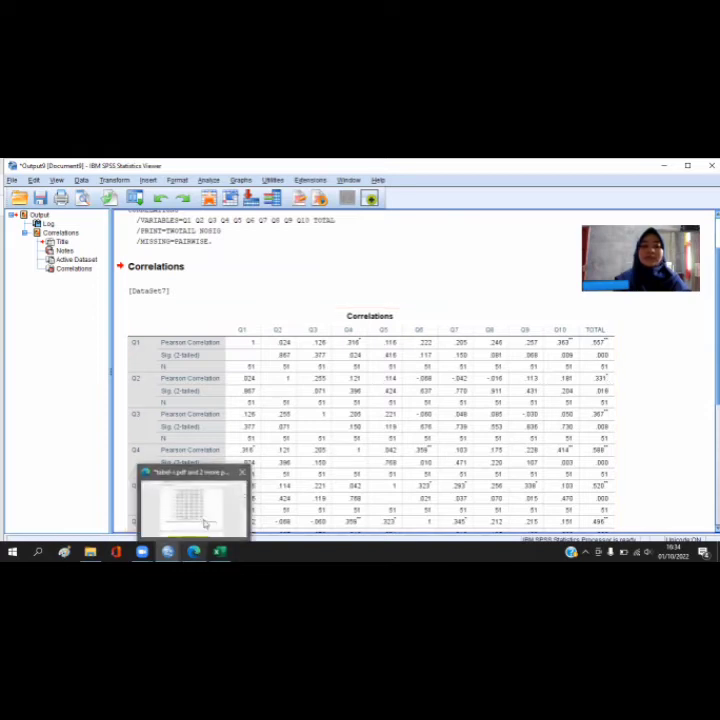
left_click(205, 522)
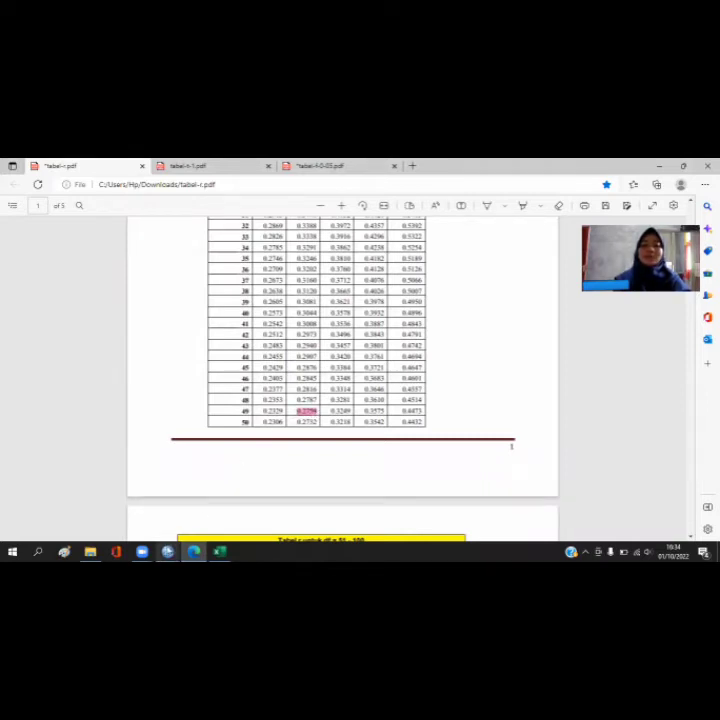
mouse_move(219, 551)
left_click(268, 510)
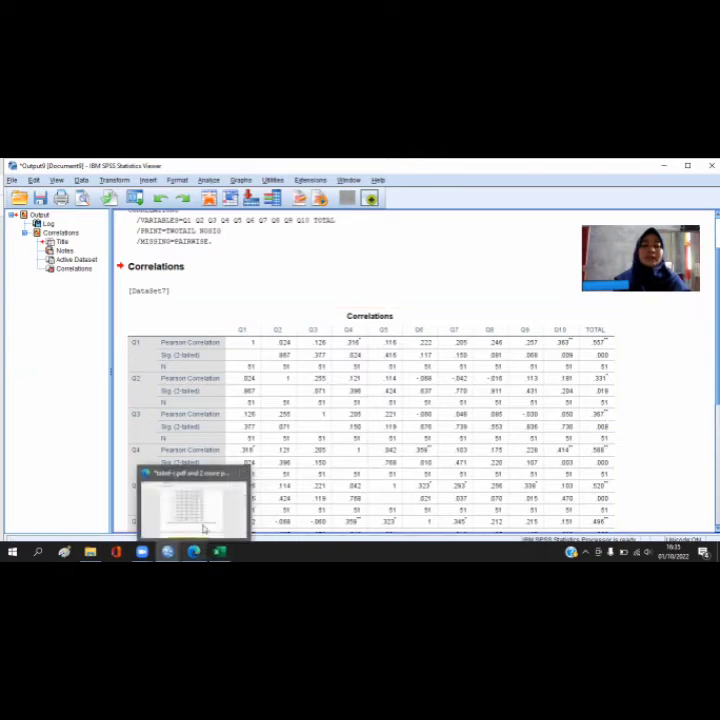
left_click(207, 518)
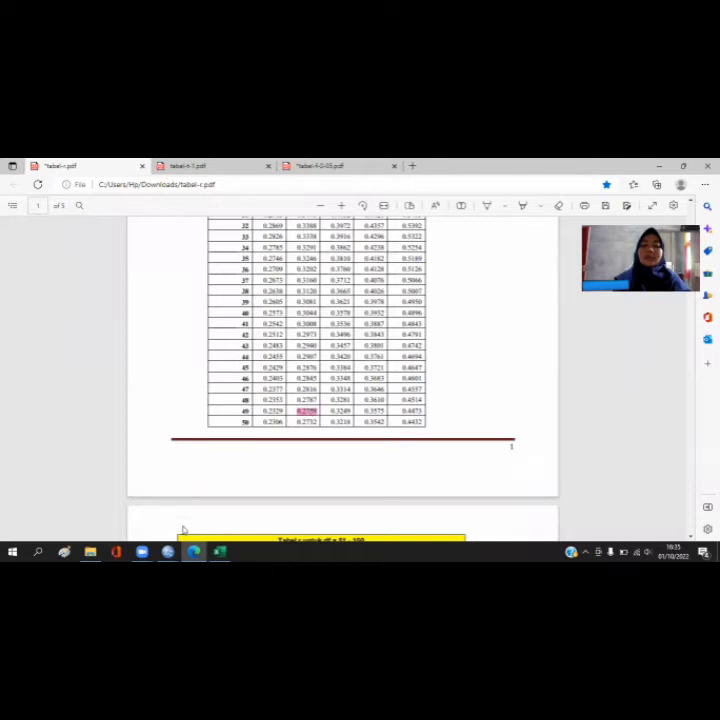
mouse_move(64, 552)
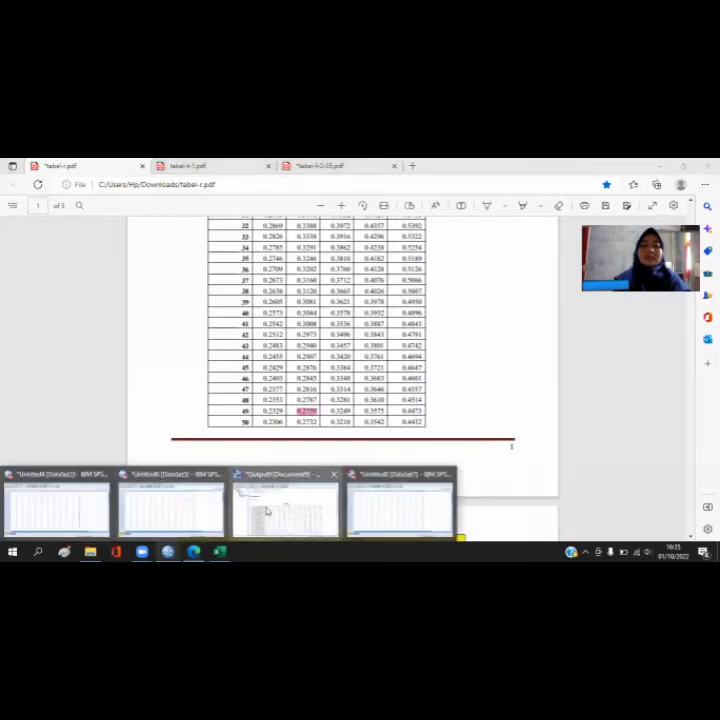
left_click(260, 512)
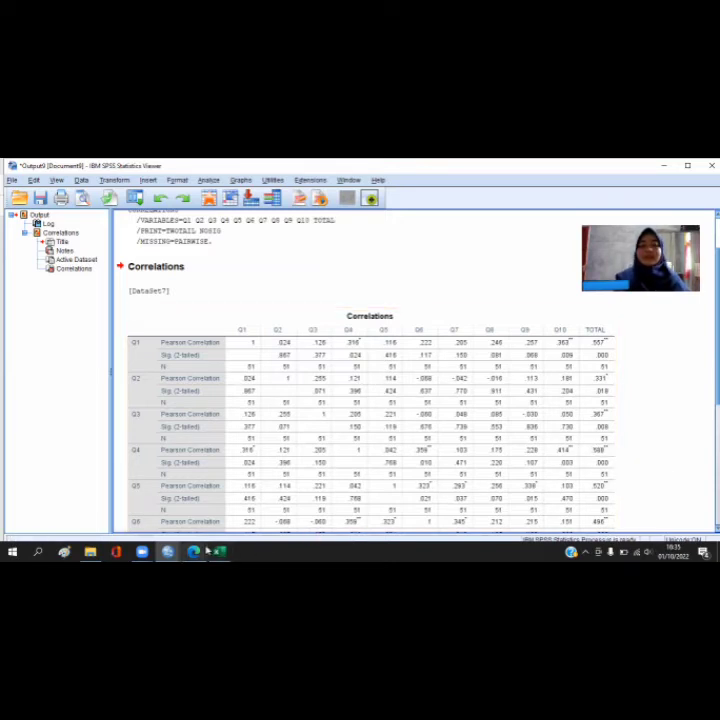
mouse_move(194, 551)
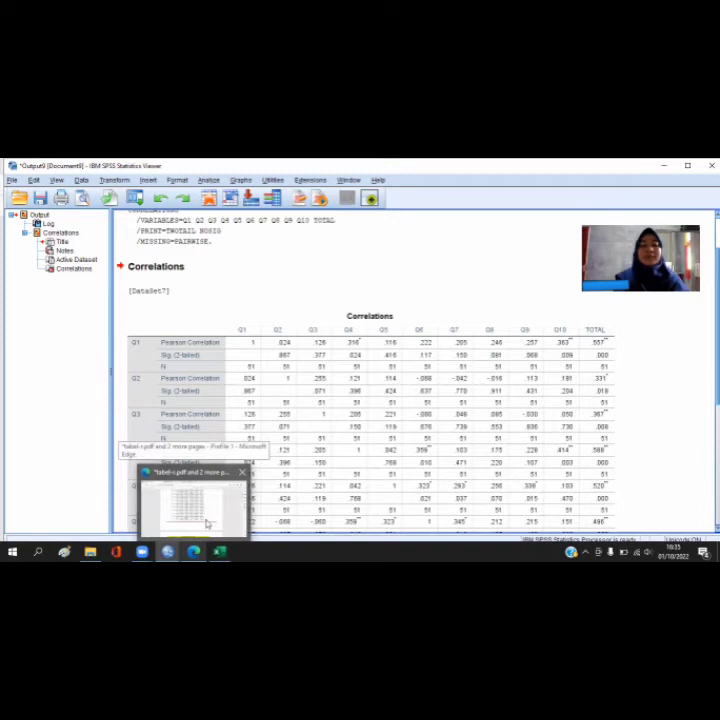
left_click(207, 522)
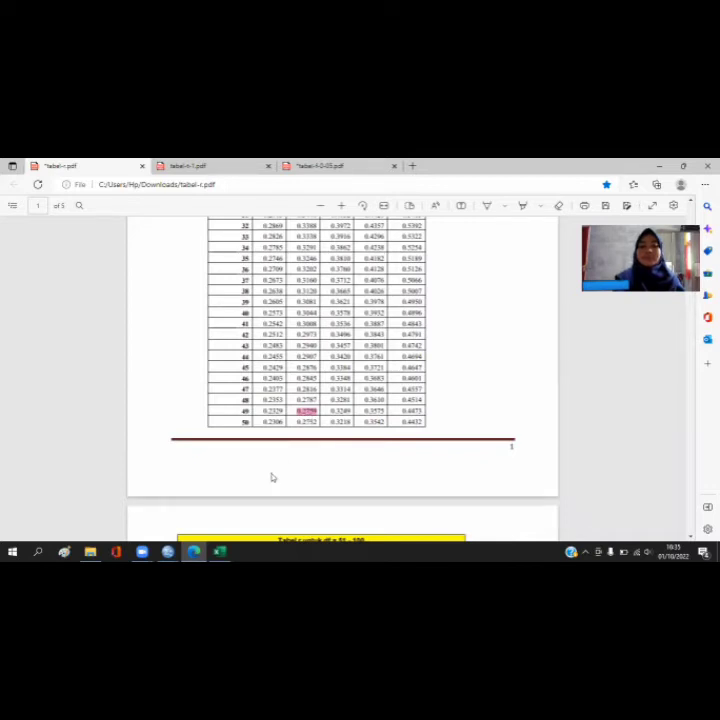
mouse_move(168, 552)
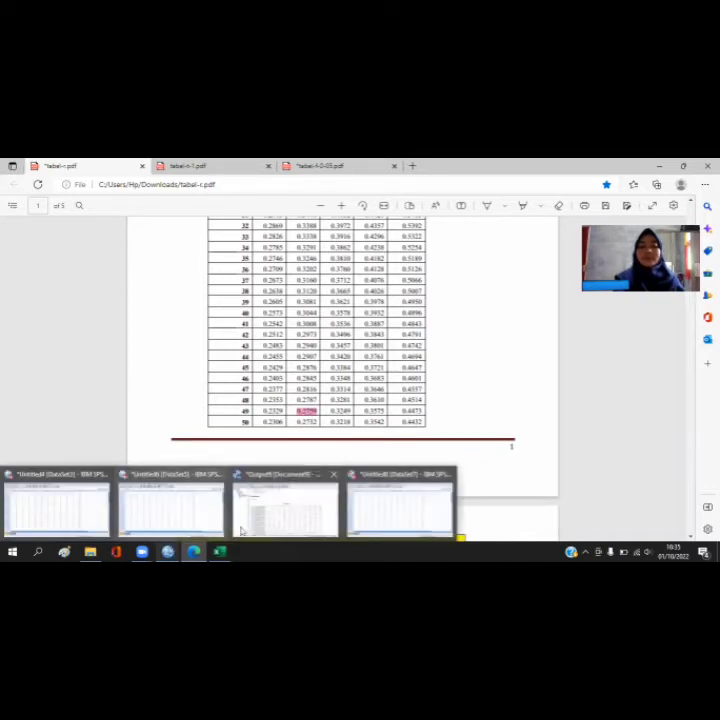
left_click(272, 474)
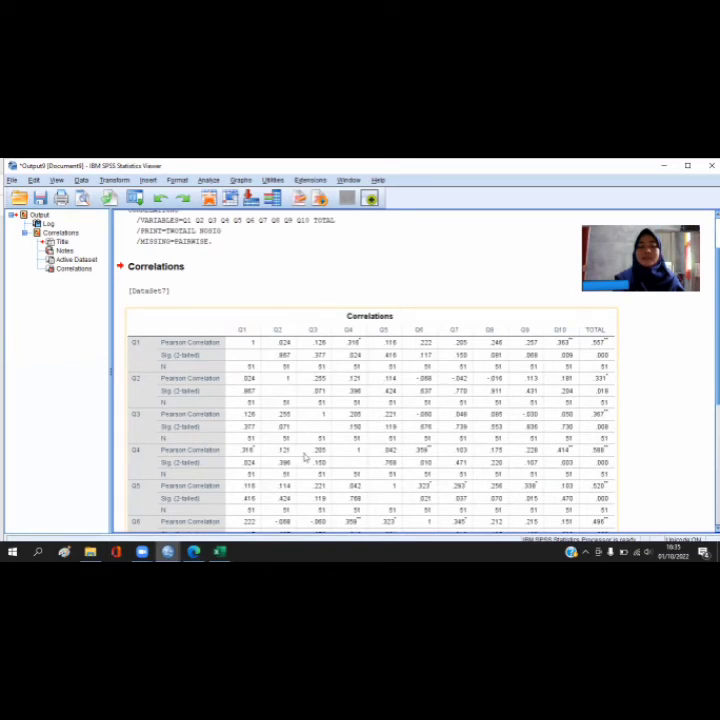
left_click(614, 451)
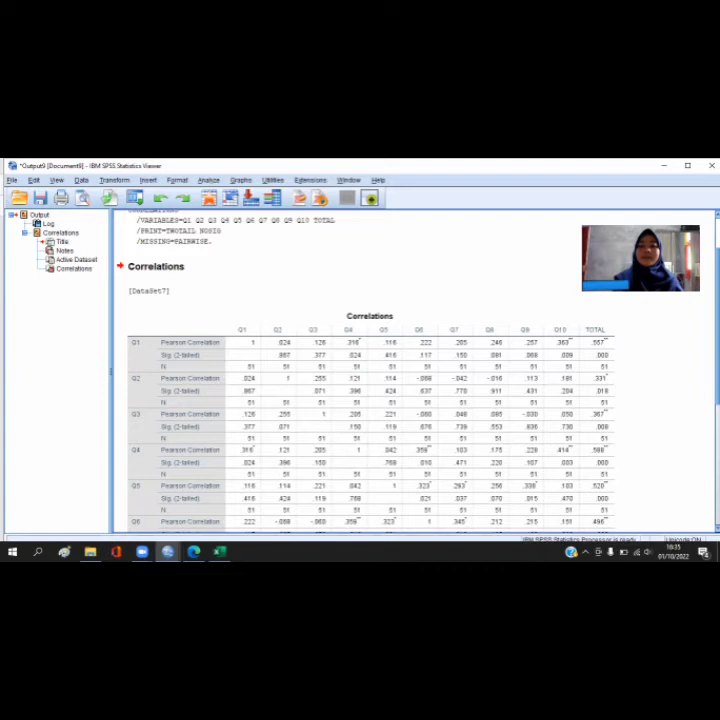
Check the correlations of Q5 and Q6 with TOTAL in the SPSS output against the df 49 row of tabel-r.pdf
scroll(578, 520, "down", 4)
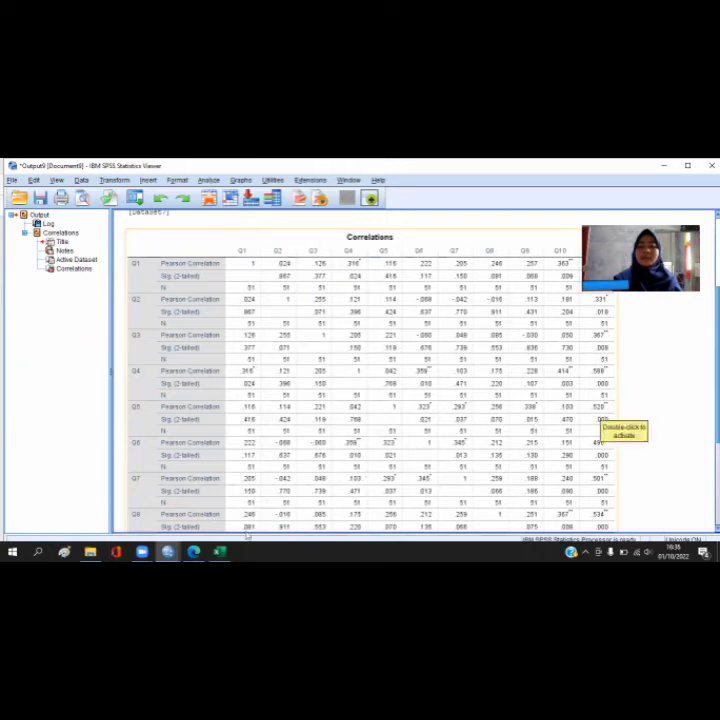
mouse_move(167, 551)
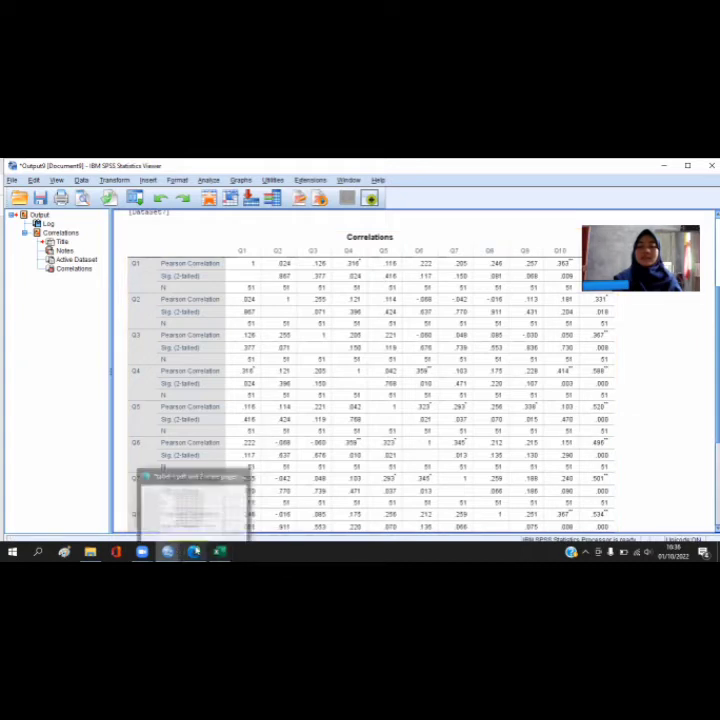
left_click(207, 522)
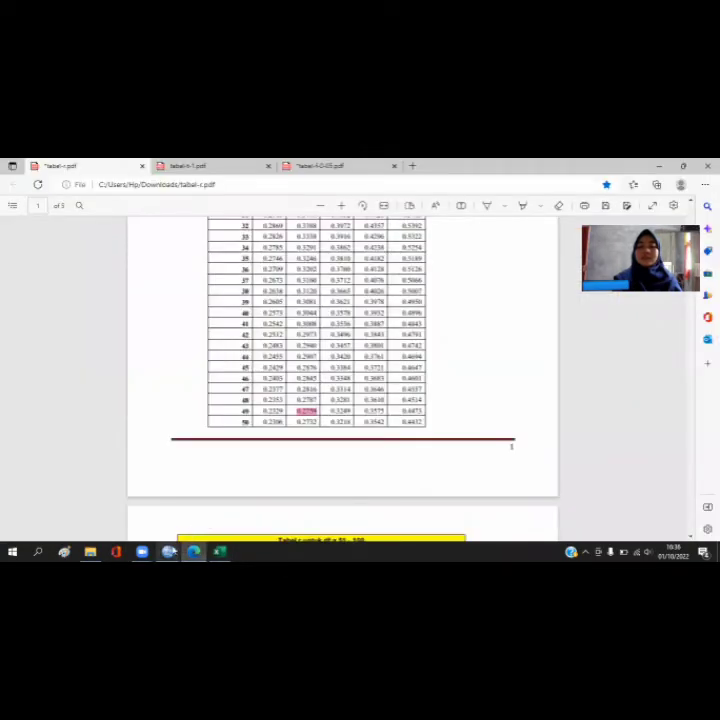
mouse_move(167, 551)
left_click(265, 520)
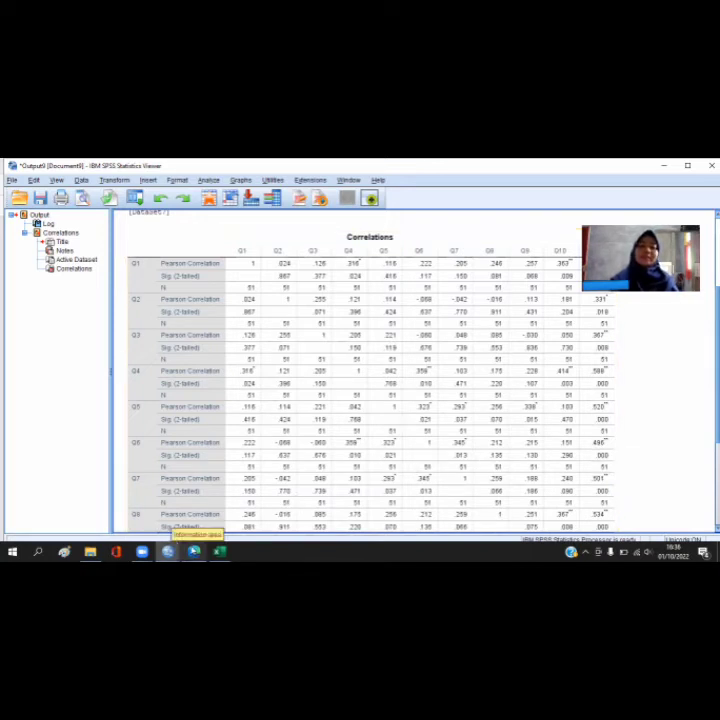
mouse_move(168, 550)
left_click(200, 518)
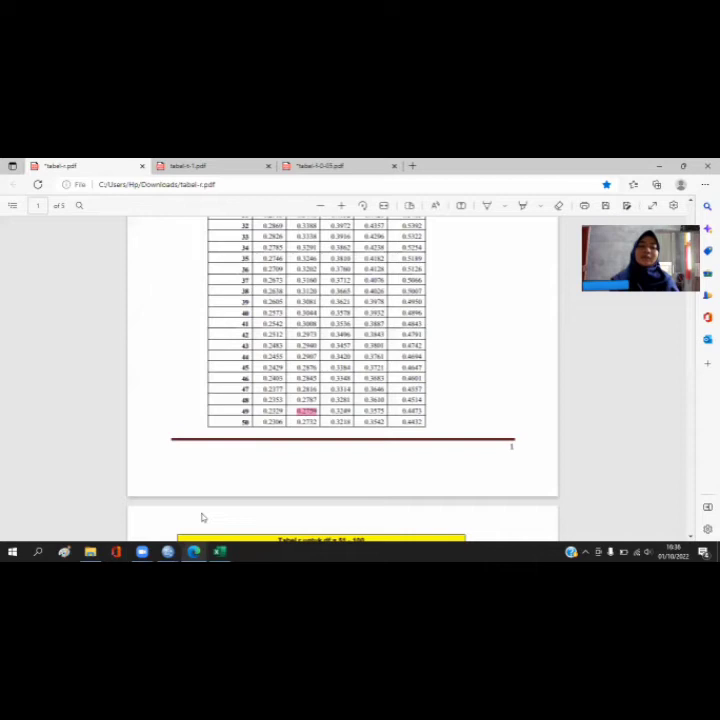
mouse_move(219, 550)
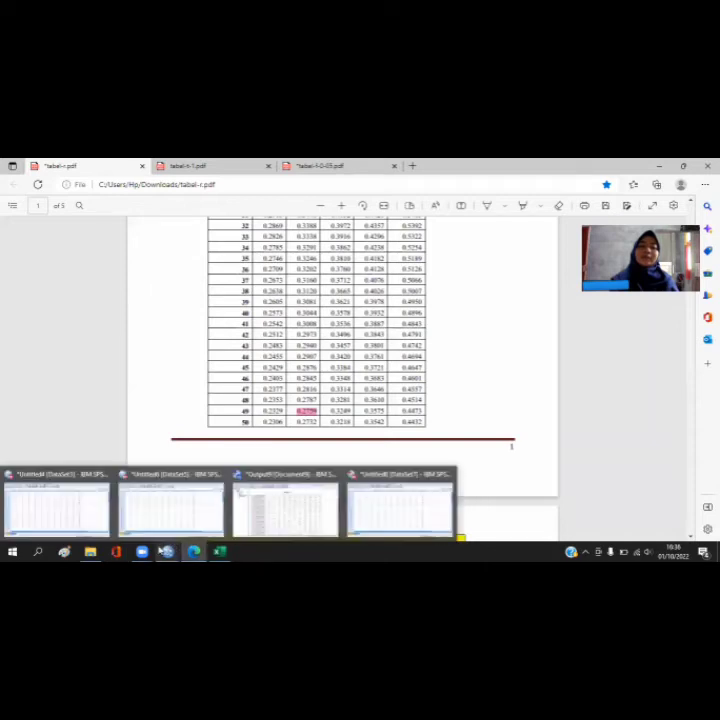
left_click(294, 514)
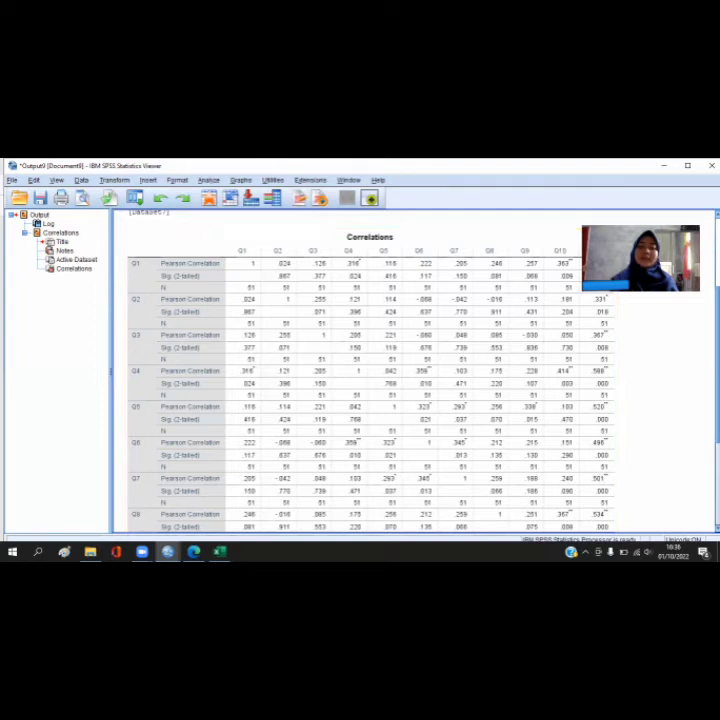
Compare the correlations of Q7, Q8 and Q9 with TOTAL against the highlighted df 49 critical value in tabel-r.pdf
scroll(600, 480, "down", 3)
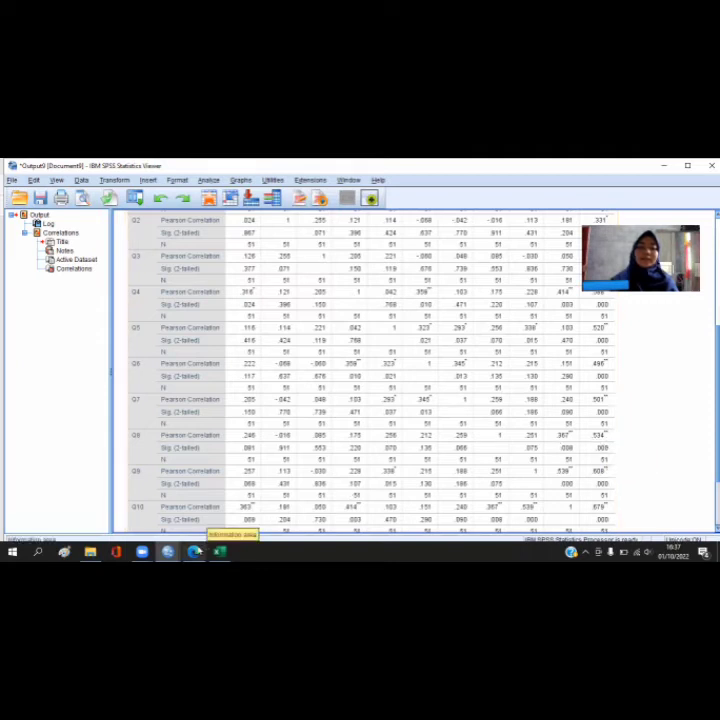
mouse_move(194, 551)
left_click(203, 524)
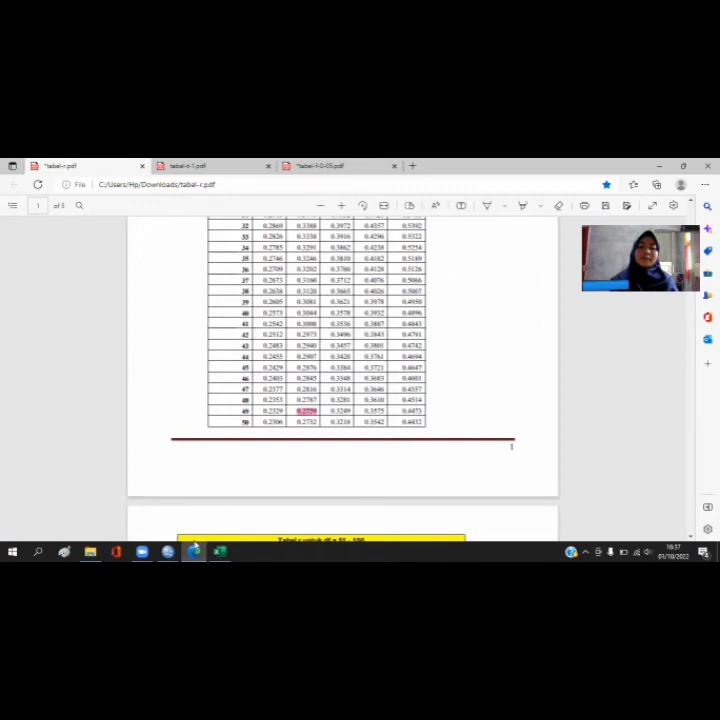
mouse_move(220, 551)
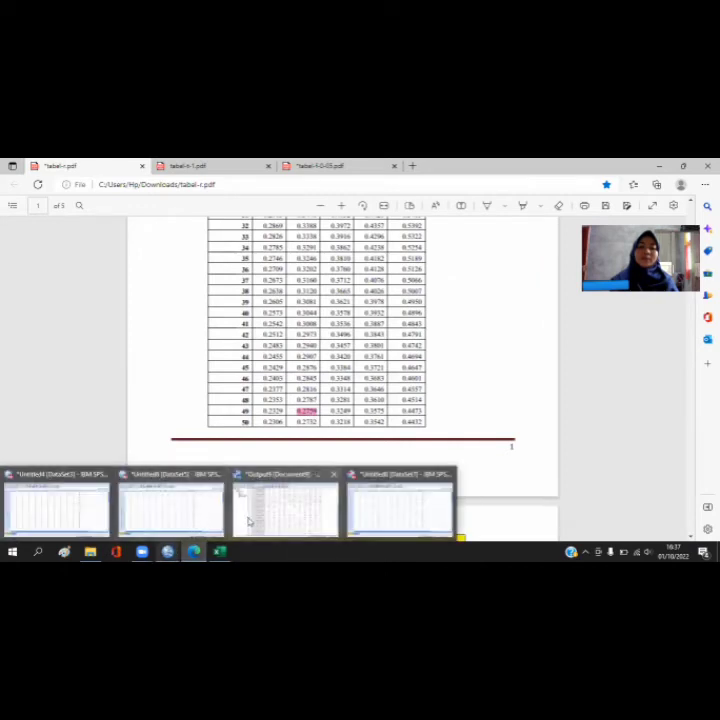
left_click(250, 508)
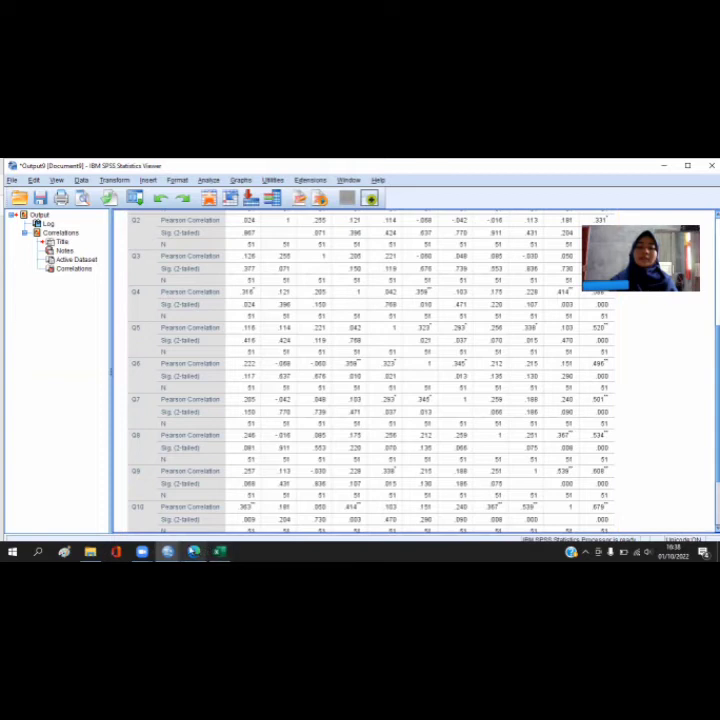
mouse_move(167, 551)
left_click(207, 509)
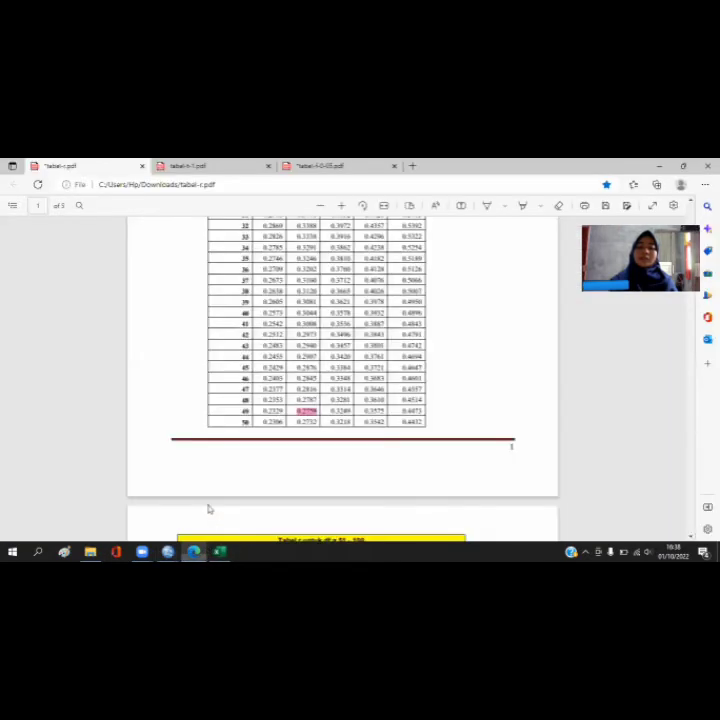
mouse_move(219, 551)
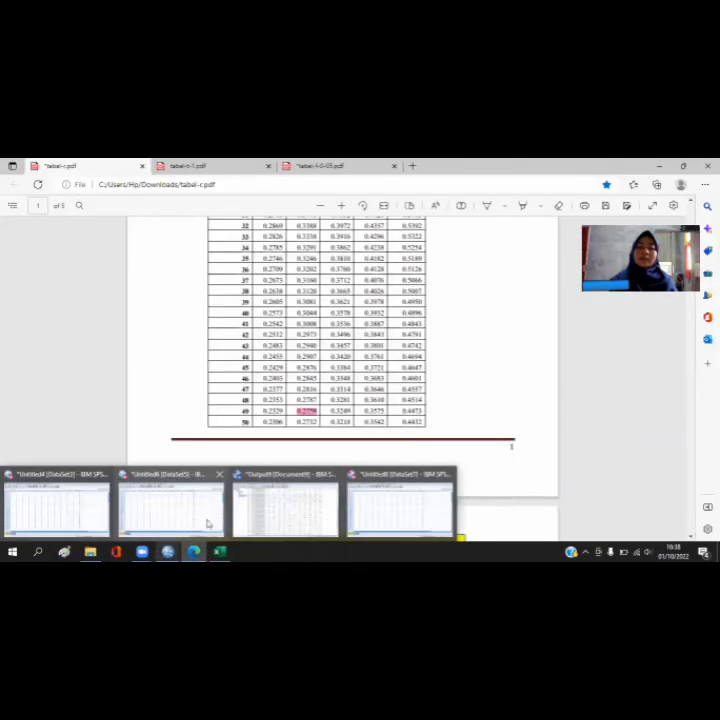
left_click(271, 514)
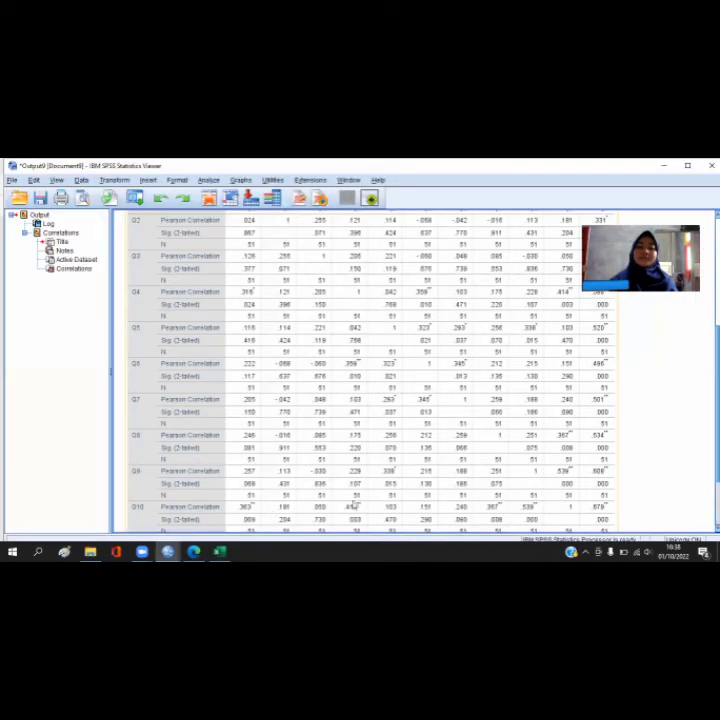
Compare Q10's correlation with TOTAL against the df 49 critical value in tabel-r.pdf and return to the SPSS correlation output
scroll(552, 518, "down", 3)
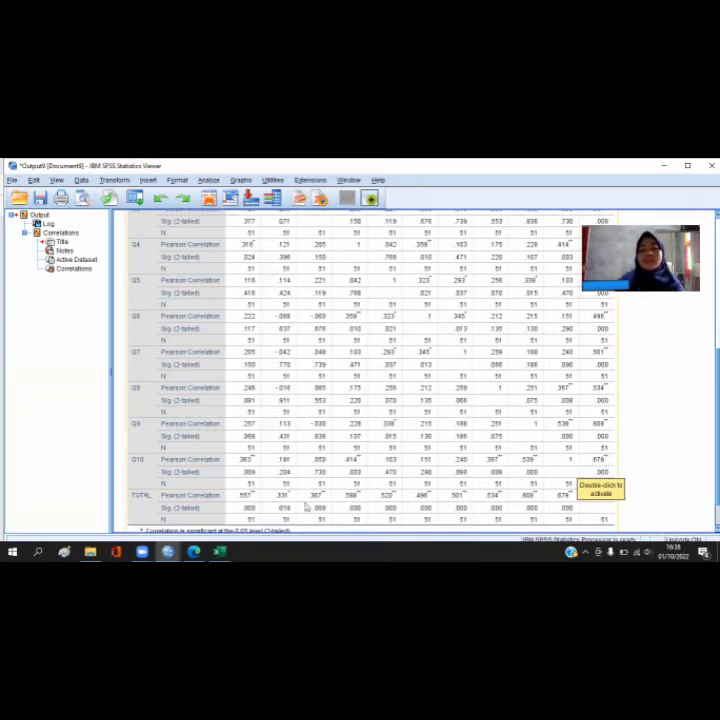
mouse_move(194, 551)
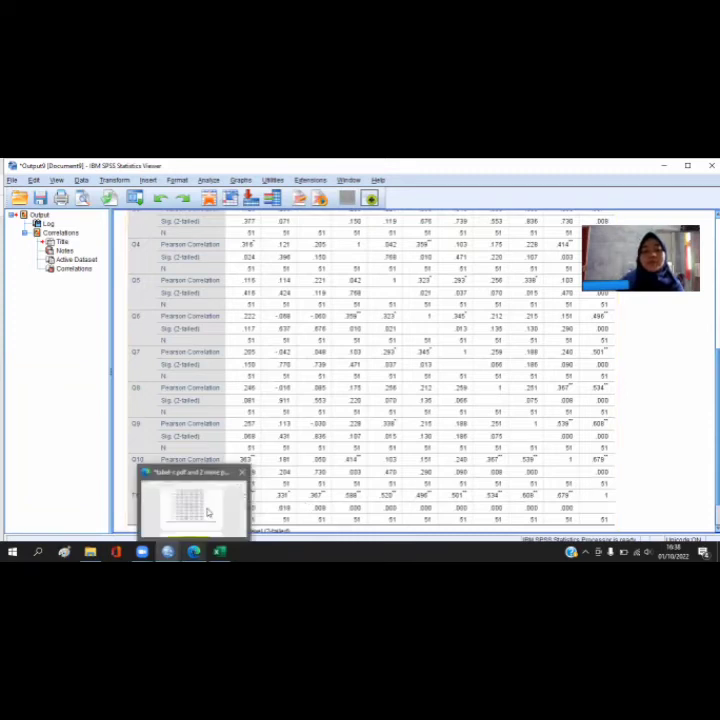
left_click(206, 511)
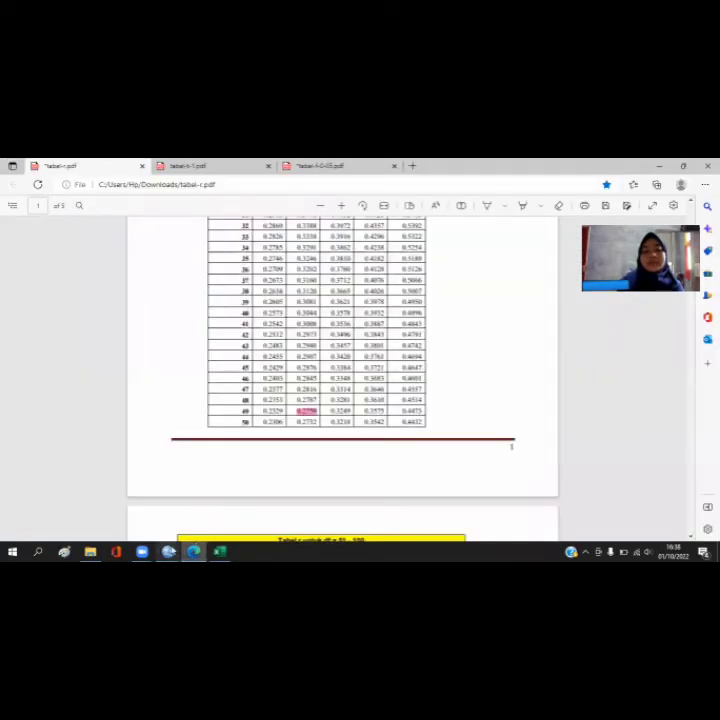
mouse_move(168, 551)
left_click(288, 510)
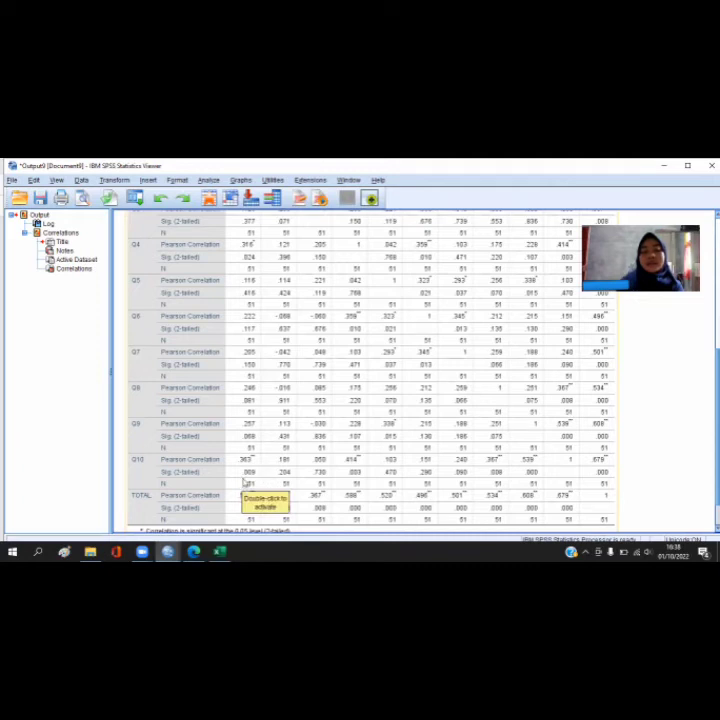
Review the SPSS Correlations table from Q1 down to the TOTAL row
left_click(350, 456)
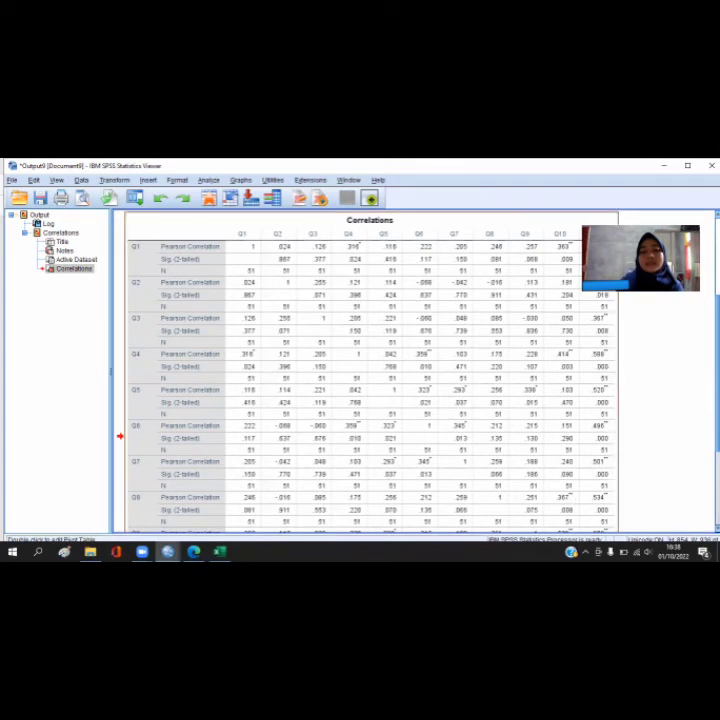
scroll(380, 237, "down", 3)
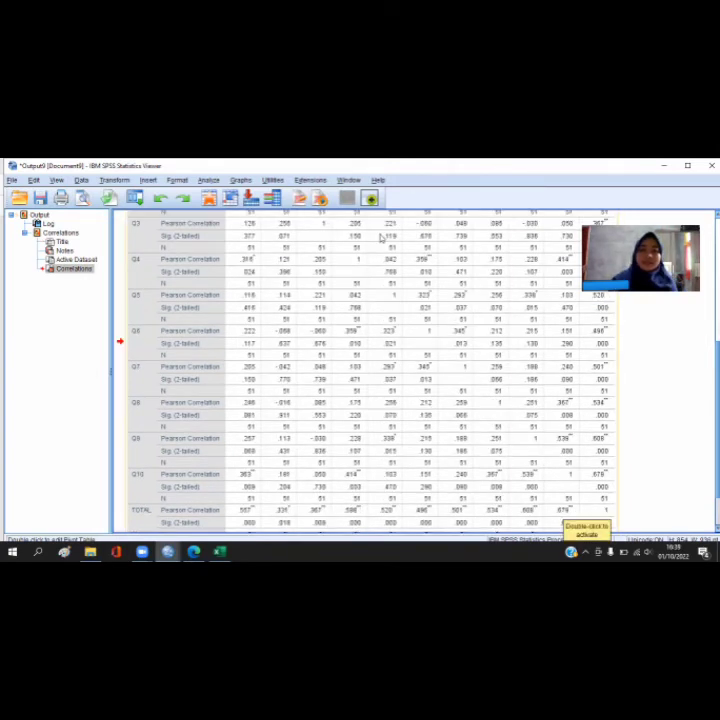
Switch to the Excel workbook and copy the q1 to q10 answers of Hasil Kuisioner Variabel Y, cells A59:J109, without the total column
key("alt+Tab")
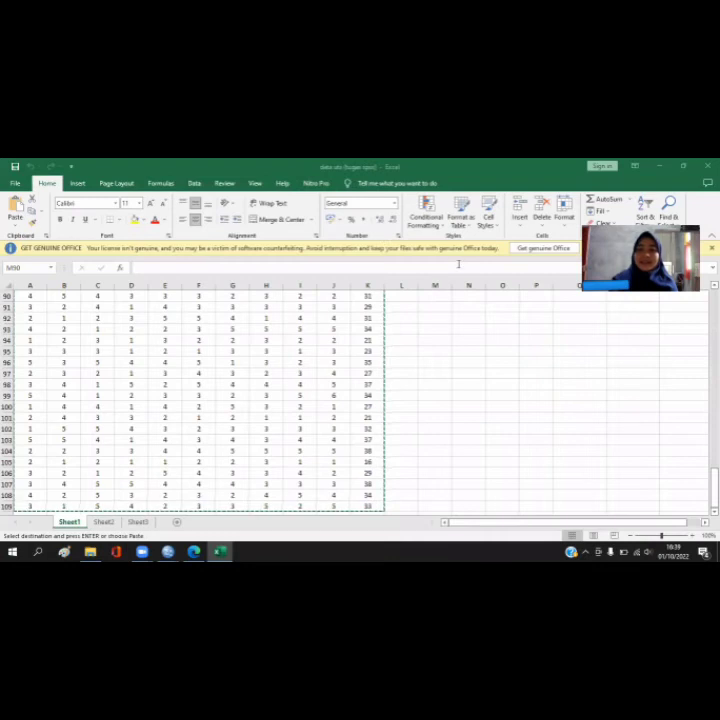
key("Down")
key("Down")
key("Down")
key("Down")
key("Down")
key("Down")
key("Down")
key("Down")
key("Down")
key("Down")
key("Down")
key("Down")
key("Down")
key("Down")
key("Down")
key("Down")
key("Down")
key("Down")
key("Down")
key("Down")
key("Down")
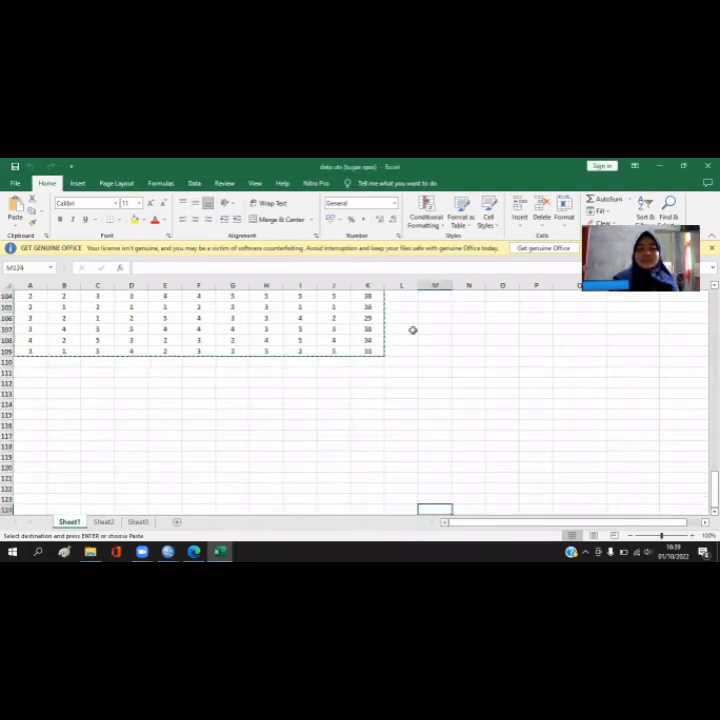
key("Up")
key("Up")
key("Up")
key("Up")
key("Up")
key("Up")
key("Up")
key("Up")
key("Up")
key("Up")
key("Up")
key("Up")
key("Up")
key("Up")
key("Up")
key("Up")
key("Up")
key("Up")
key("Up")
key("Up")
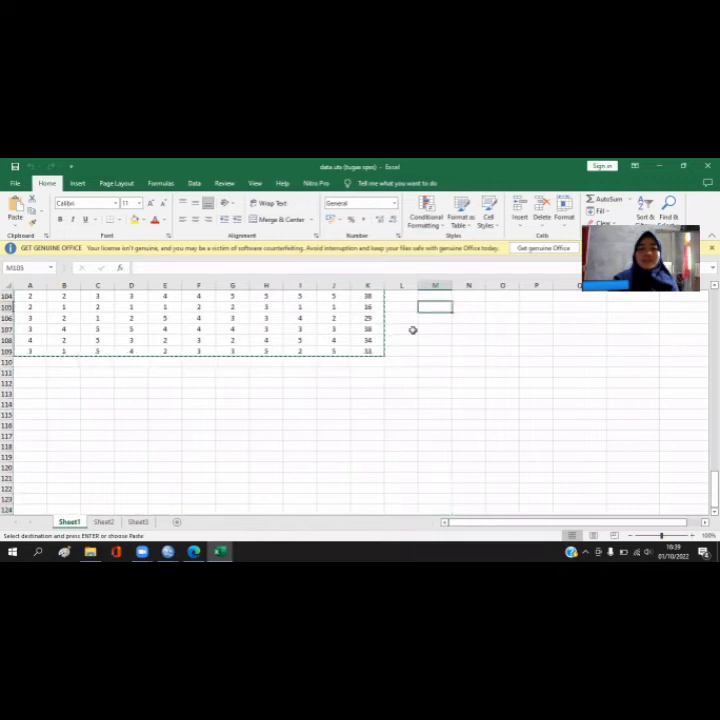
key("Up")
key("Up")
key("Up")
key("Up")
key("Up")
key("Up")
key("Up")
key("Up")
key("Up")
key("Up")
key("Up")
key("Up")
key("Up")
key("Up")
key("Up")
key("Up")
key("Up")
key("Up")
key("Up")
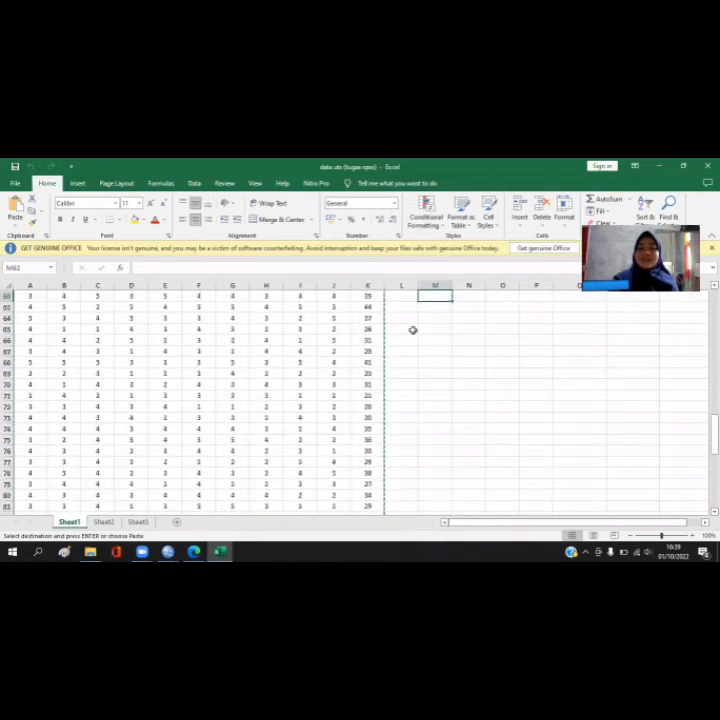
key("Up")
key("Up")
key("Up")
key("Up")
key("Up")
key("Up")
key("Up")
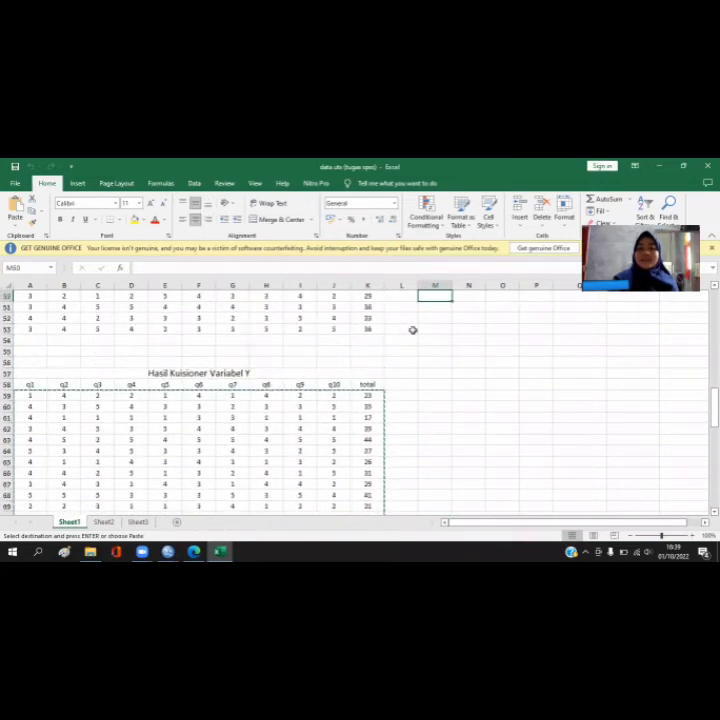
left_click(33, 397)
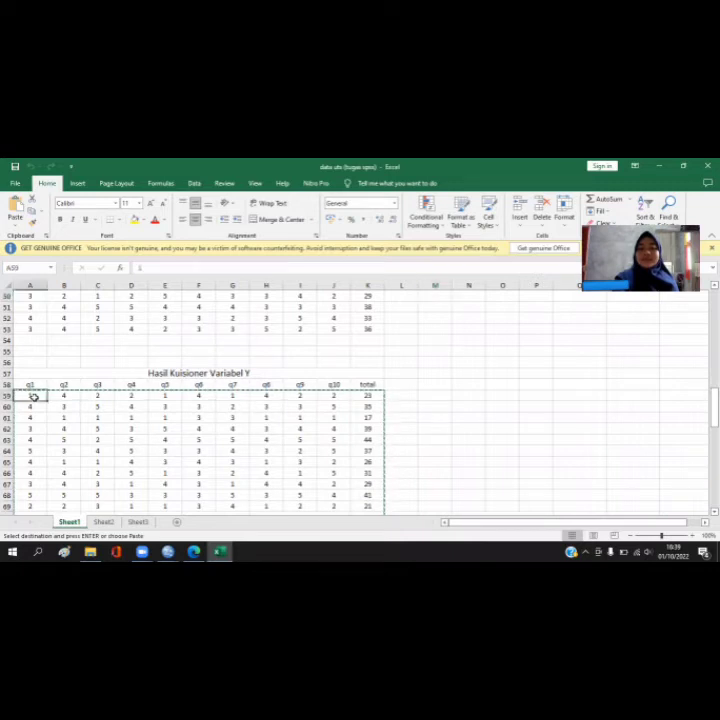
left_click_drag(33, 397, 342, 495)
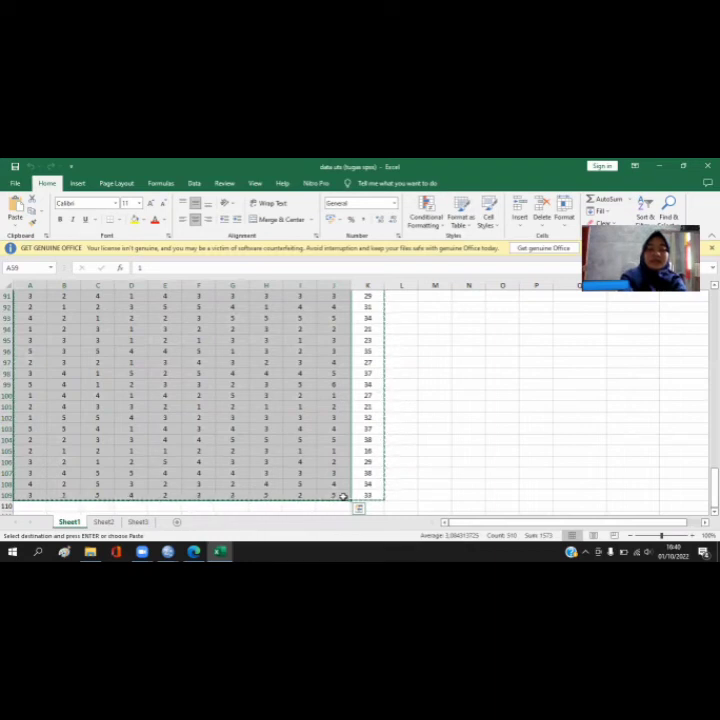
key("ctrl+c")
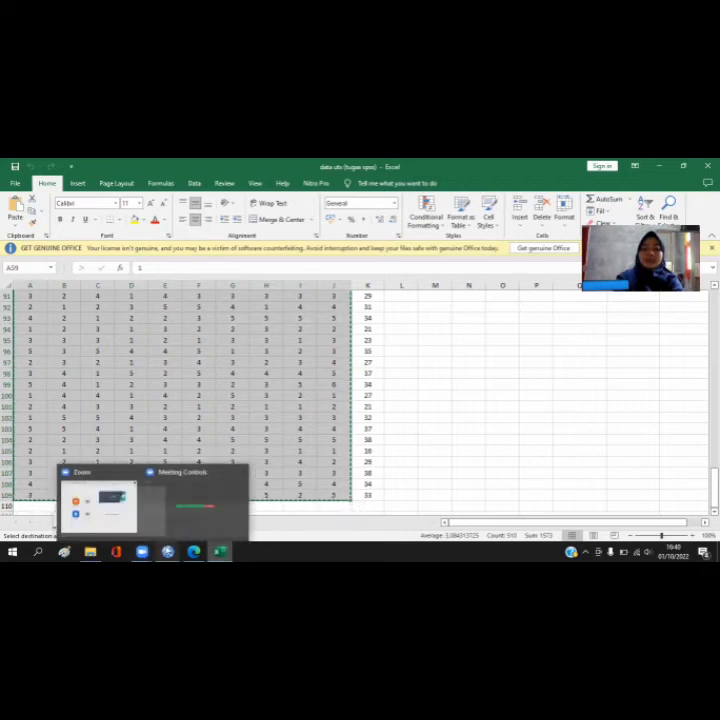
Switch to the empty SPSS dataset Untitled9 and paste the copied Variabel Y answers starting at row 1 of the first column
mouse_move(168, 551)
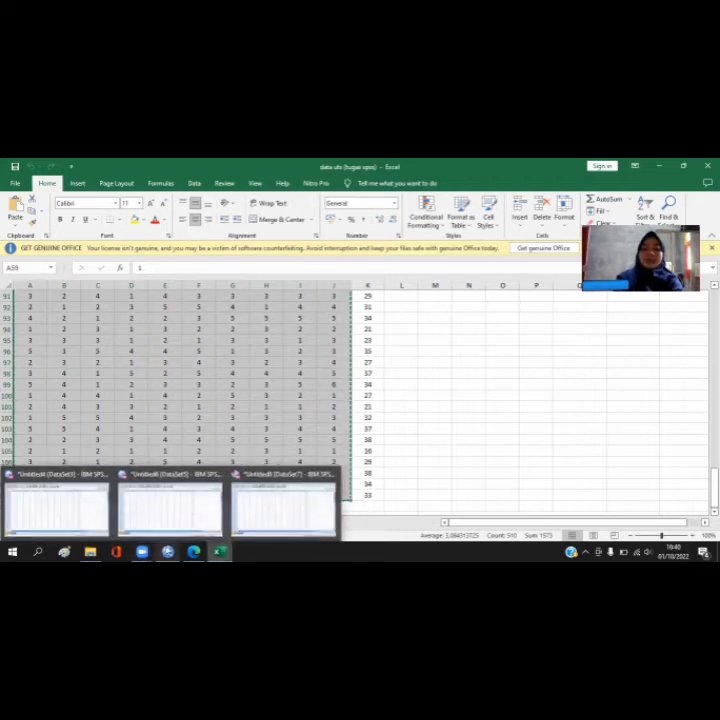
left_click(188, 520)
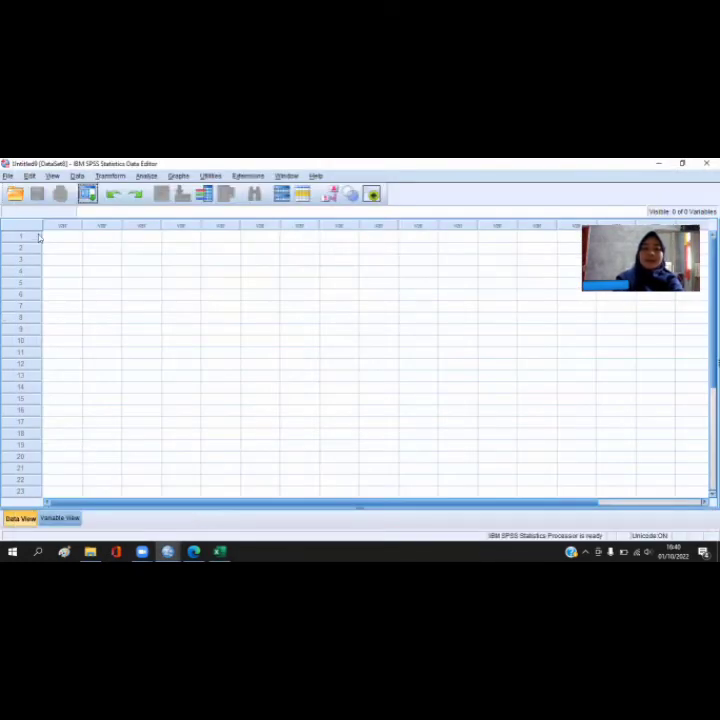
left_click(49, 238)
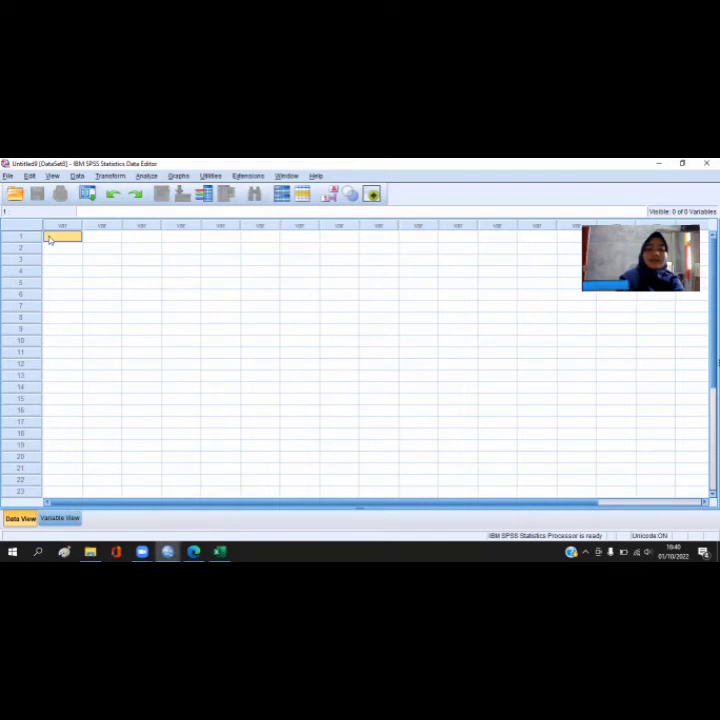
key("ctrl+v")
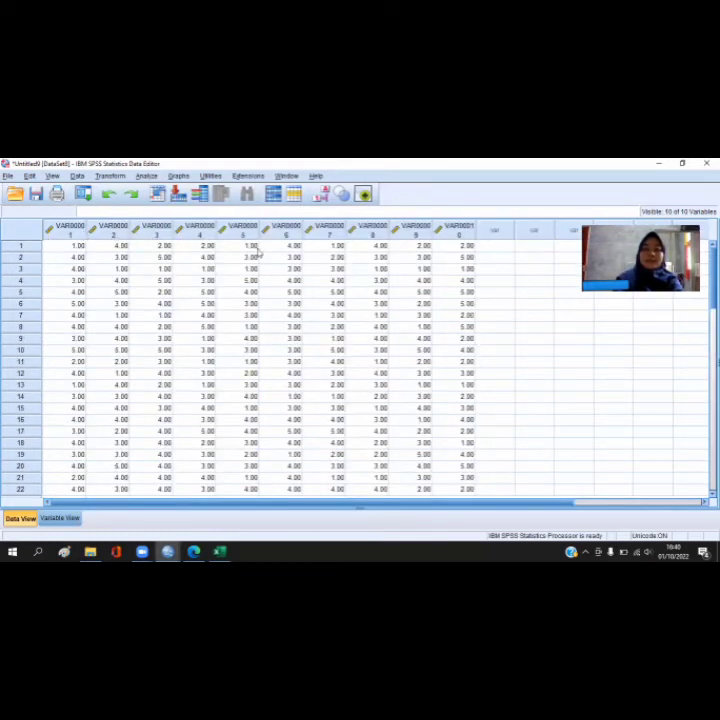
Rename the first five variables of the pasted data as Q1, Q2, Q3, Q4 and Q5
left_click(62, 518)
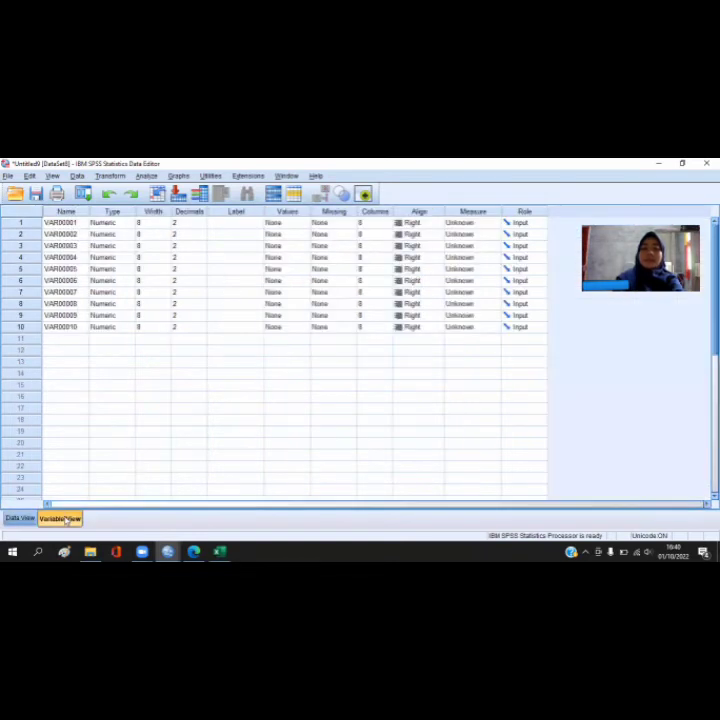
left_click(59, 224)
key("BackSpace")
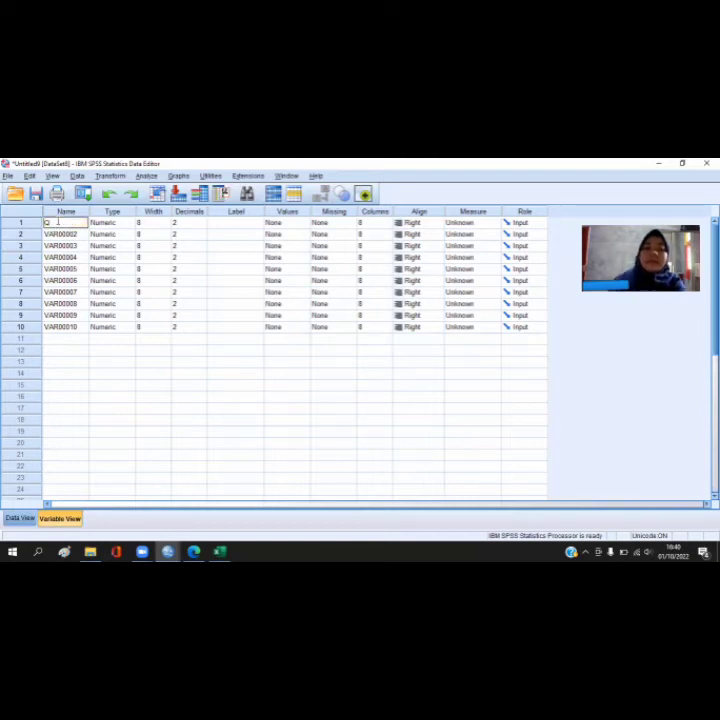
left_click(60, 236)
key("BackSpace")
type("Q2")
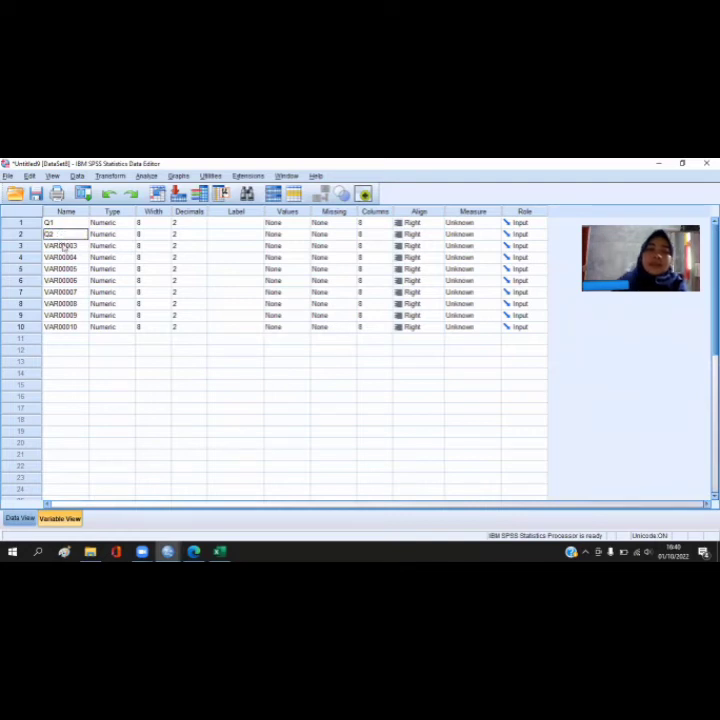
left_click(62, 246)
key("BackSpace")
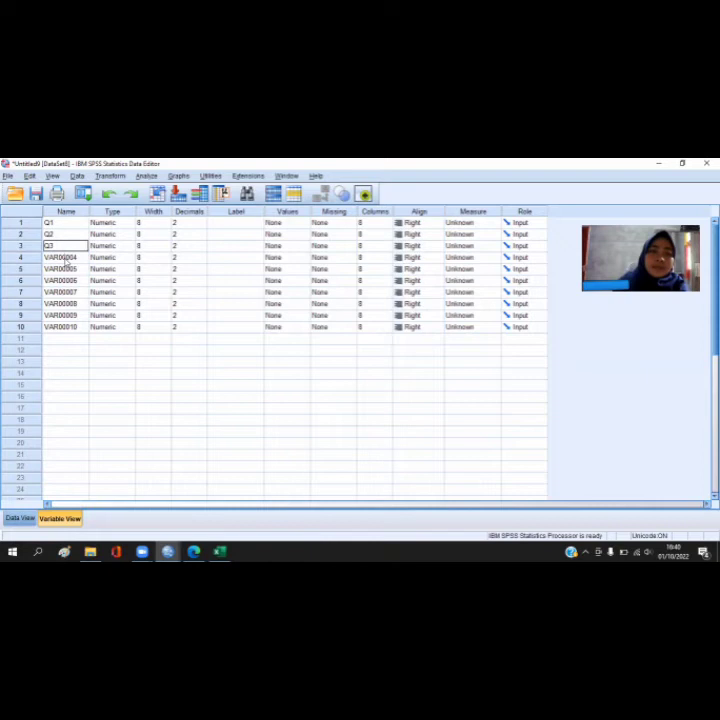
left_click(64, 258)
key("BackSpace")
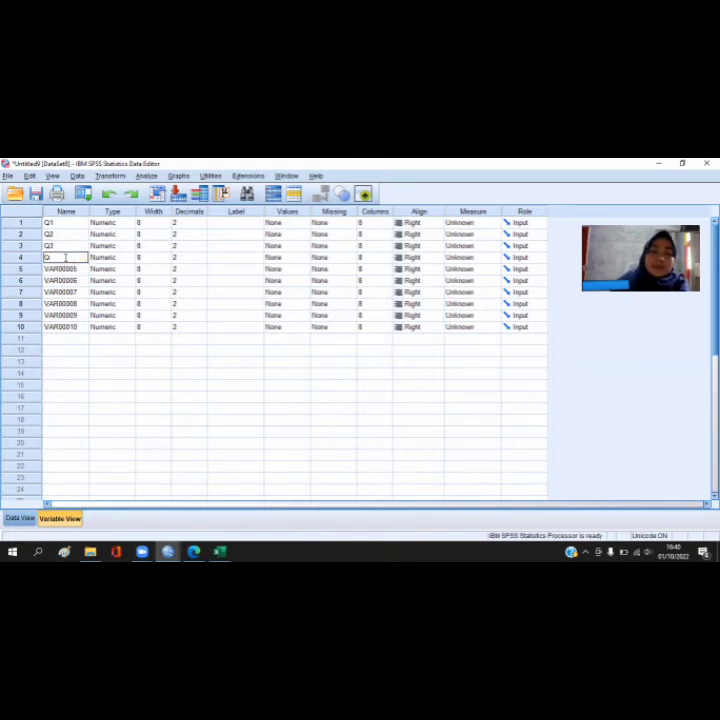
left_click(64, 269)
key("BackSpace")
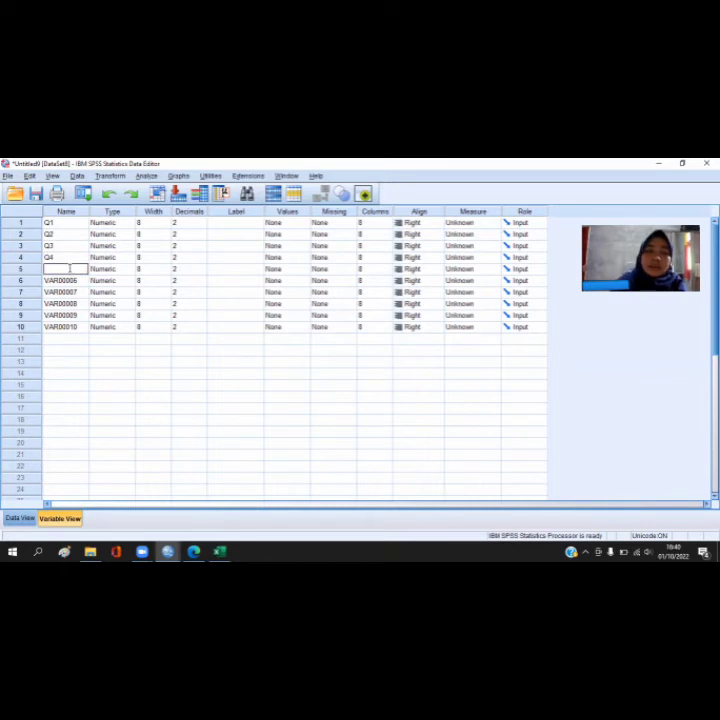
type("Q5")
Rename the remaining variables VAR00006 to VAR00010 as Q6, Q7, Q8, Q9 and Q10
left_click(73, 282)
type("Q6")
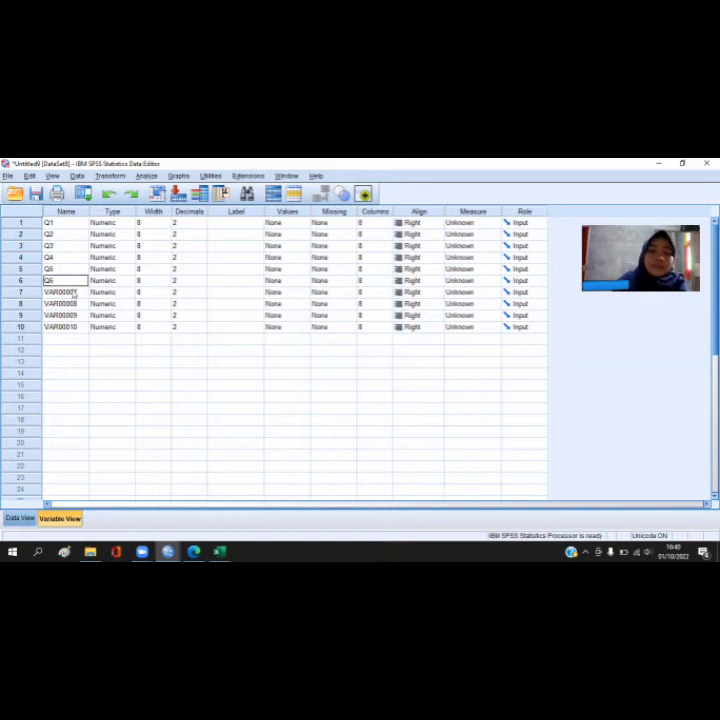
left_click(73, 292)
key("BackSpace")
type("Q7")
left_click(73, 303)
type("Q8")
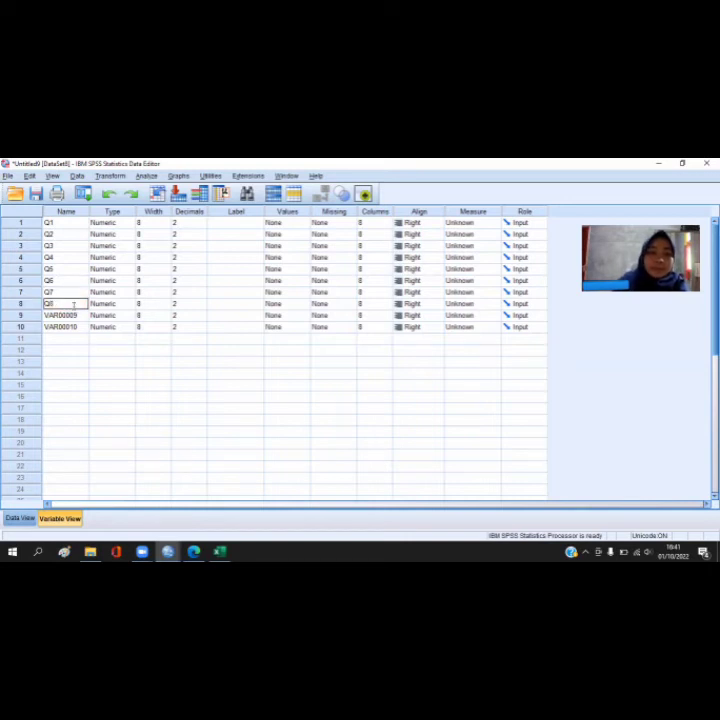
left_click(76, 315)
type("Q9")
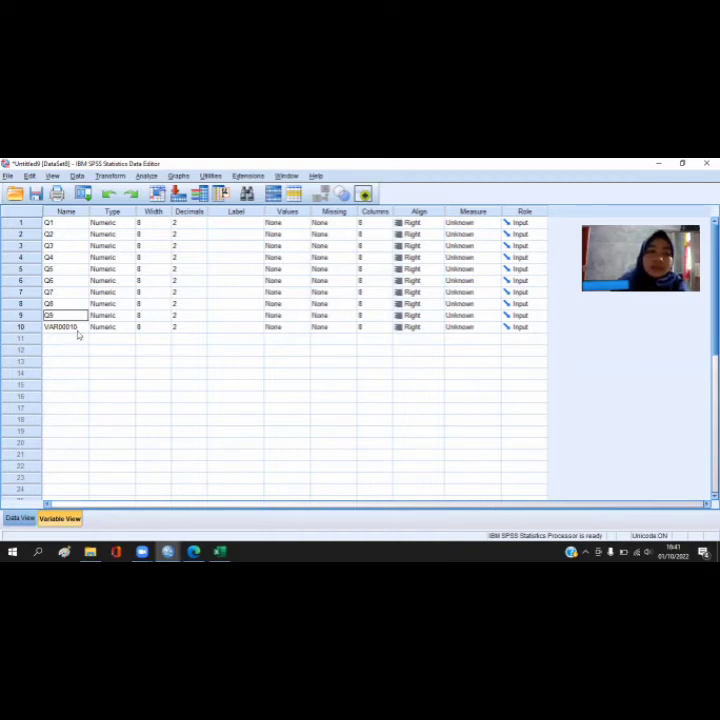
left_click(77, 330)
type("Q10")
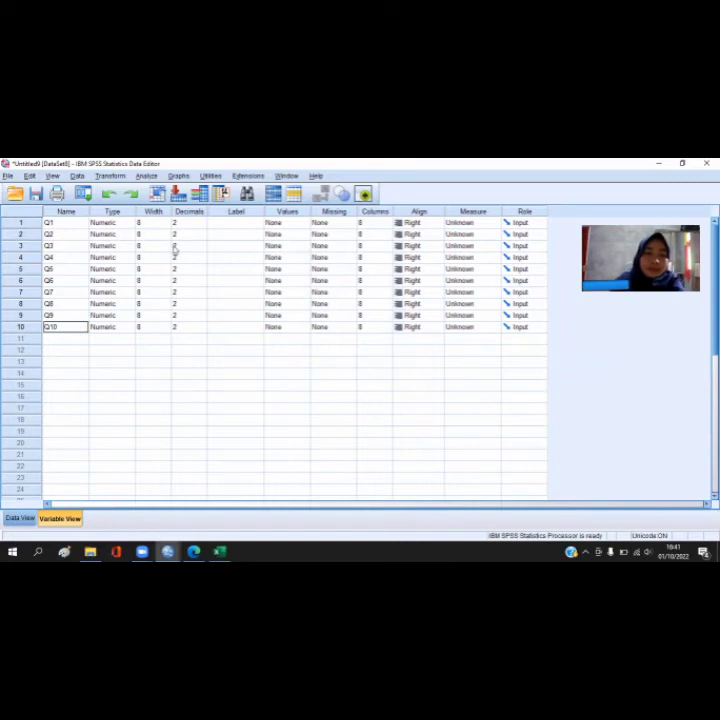
Set the decimals of all ten variables, Q1 to Q10, to 0
left_click(201, 226)
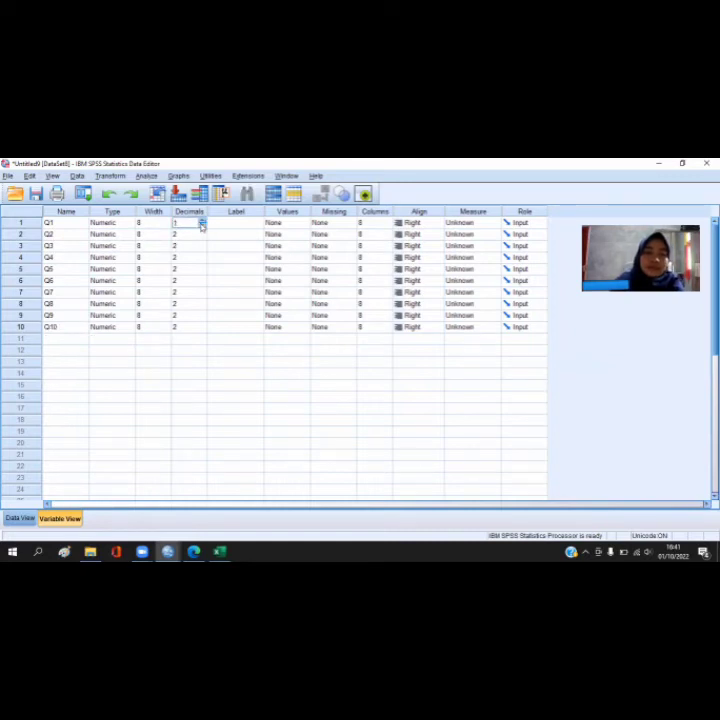
left_click(202, 236)
left_click(202, 238)
left_click(204, 248)
left_click(204, 260)
left_click(204, 271)
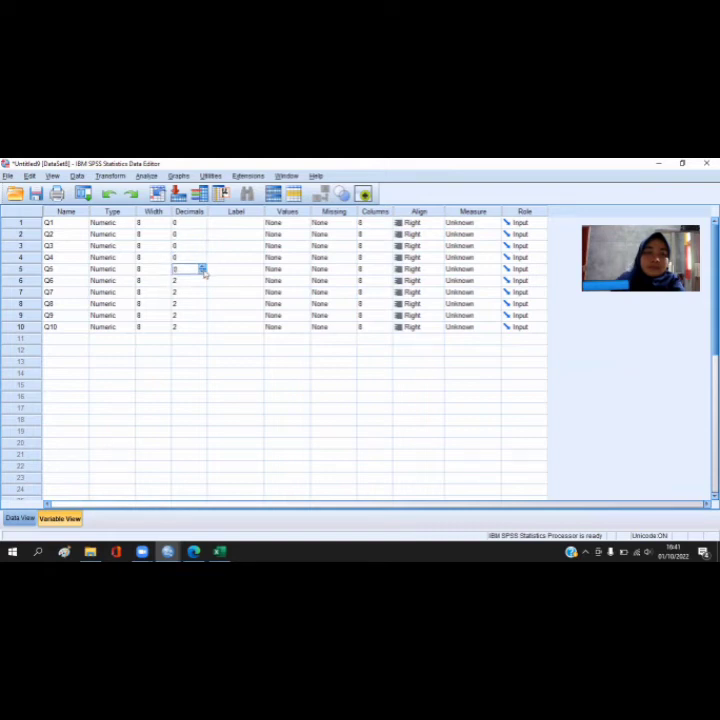
left_click(203, 284)
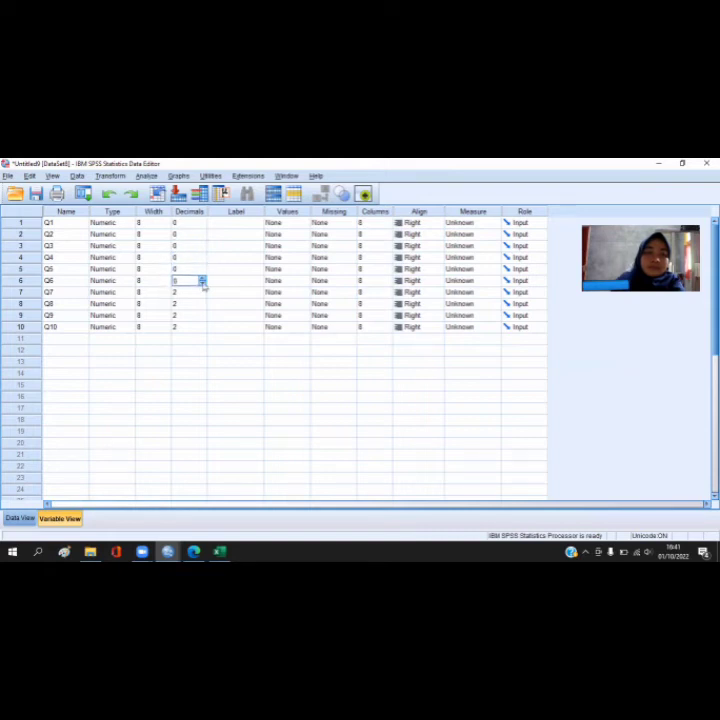
left_click(204, 293)
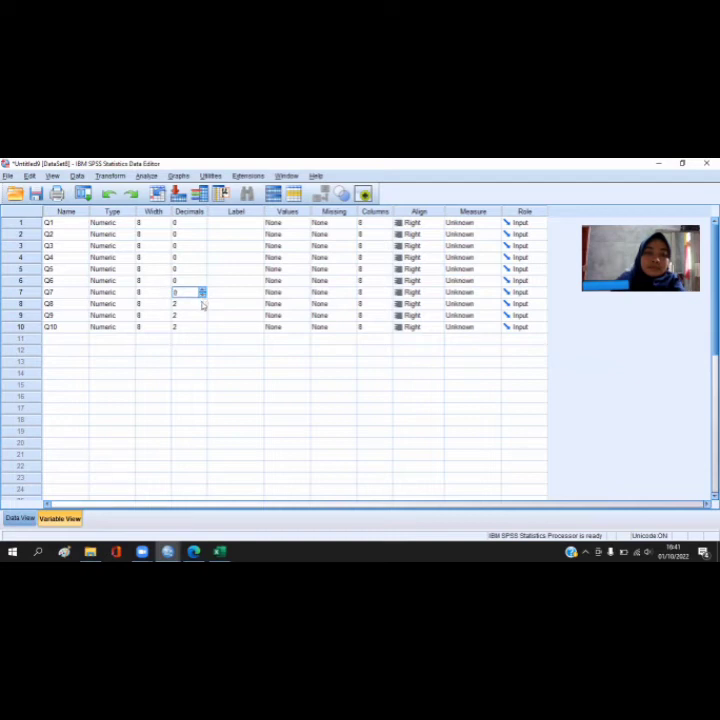
left_click(201, 308)
left_click(201, 309)
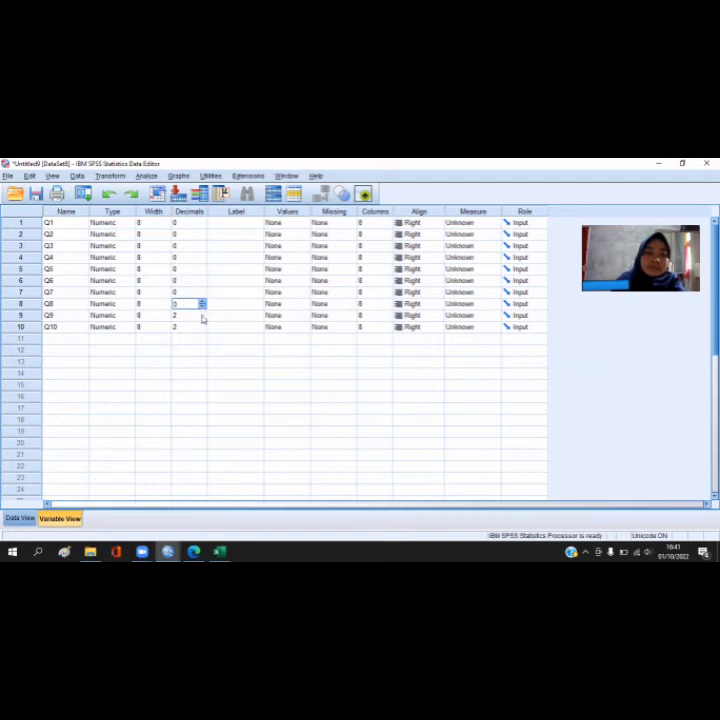
left_click(202, 319)
left_click(202, 318)
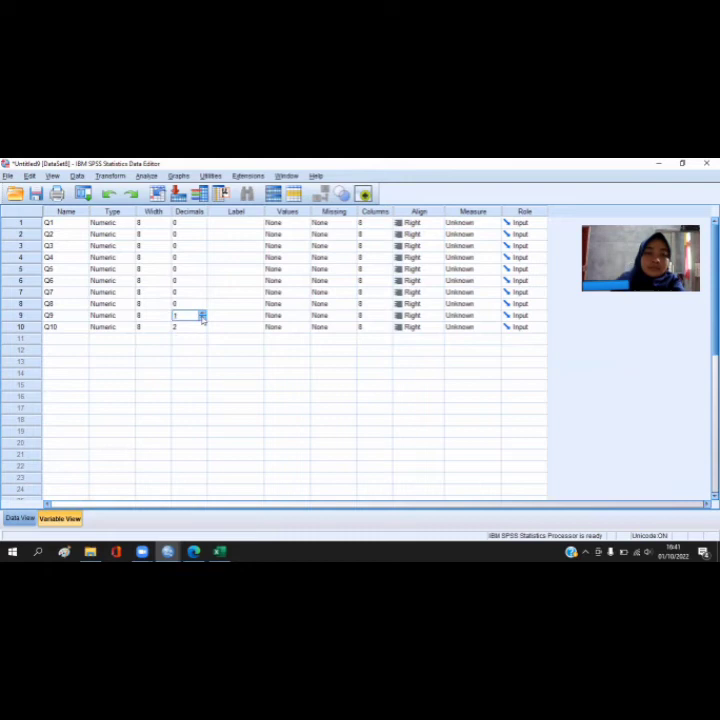
left_click(202, 327)
left_click(202, 330)
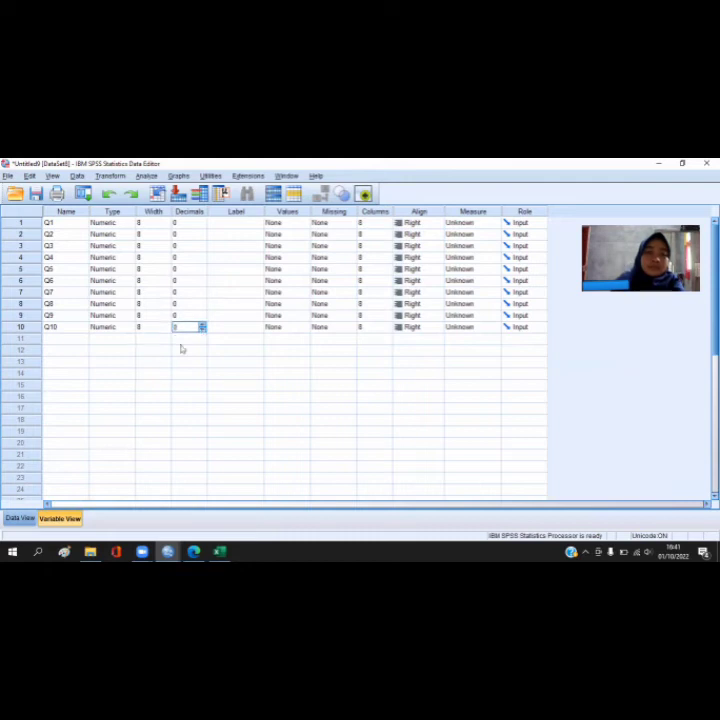
Start a Reliability Analysis with the Alpha model and add all ten variables, Q1 to Q10, as items
left_click(30, 516)
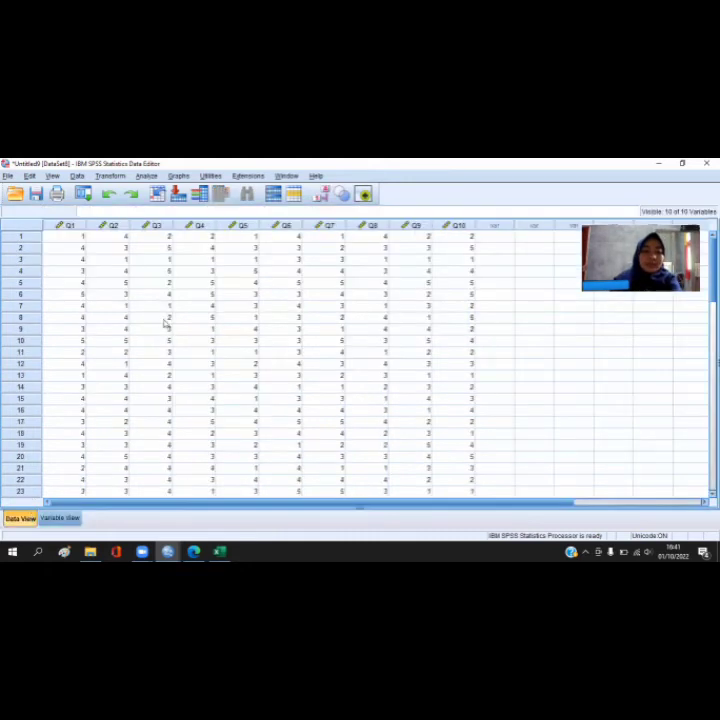
left_click(146, 177)
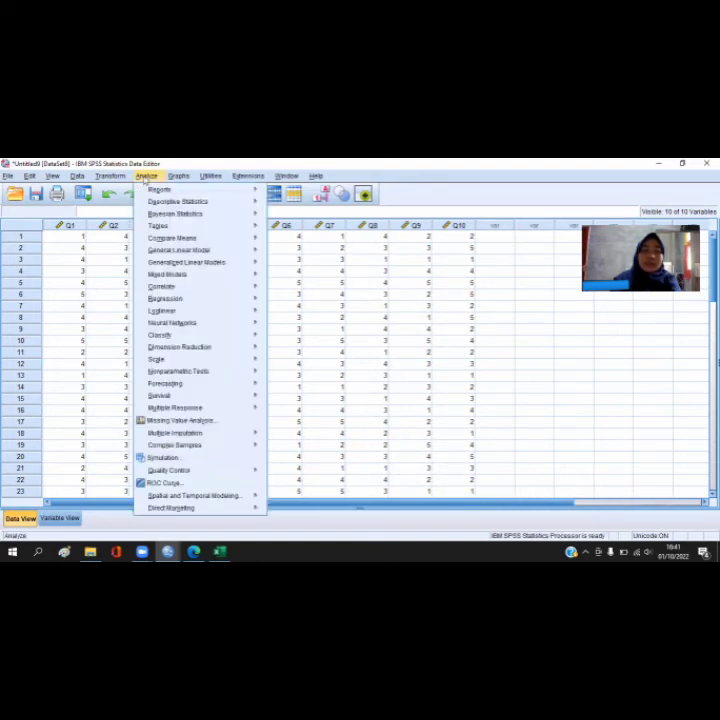
mouse_move(180, 358)
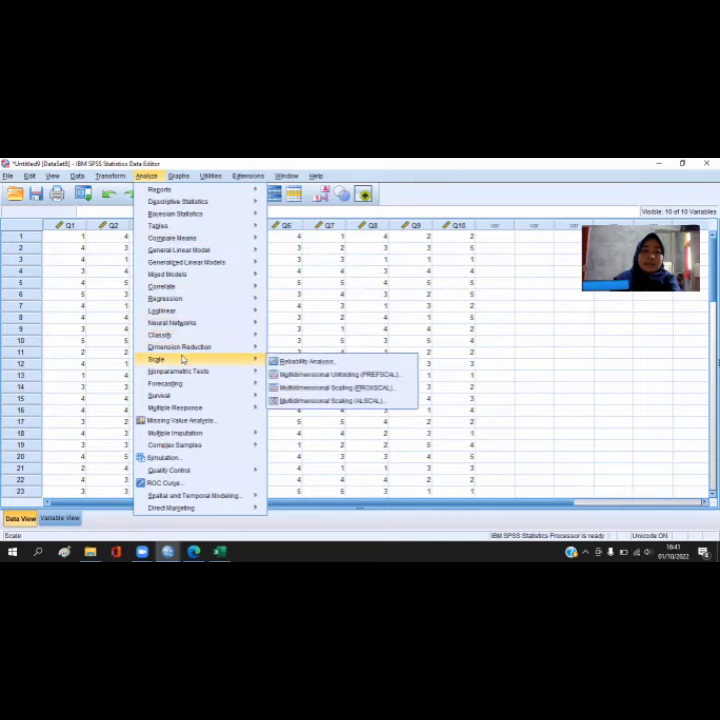
left_click(288, 363)
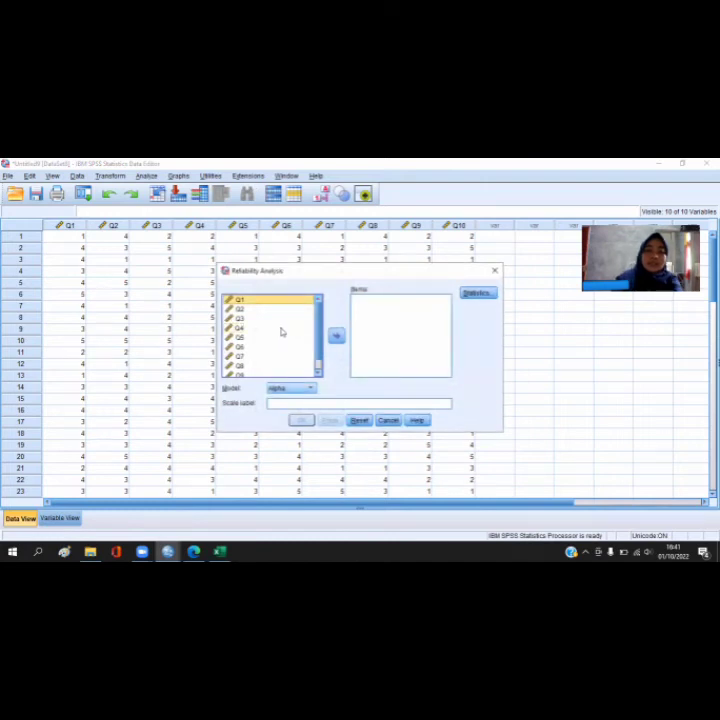
key("ctrl+a")
left_click(333, 336)
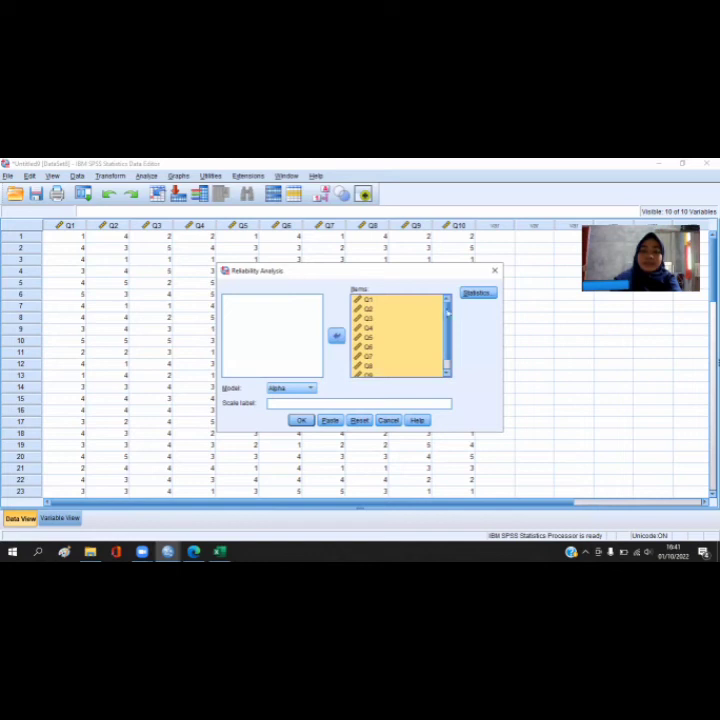
Include the scale if item deleted descriptives, run the reliability analysis and check Cronbach's Alpha in the Reliability Statistics table
left_click(480, 293)
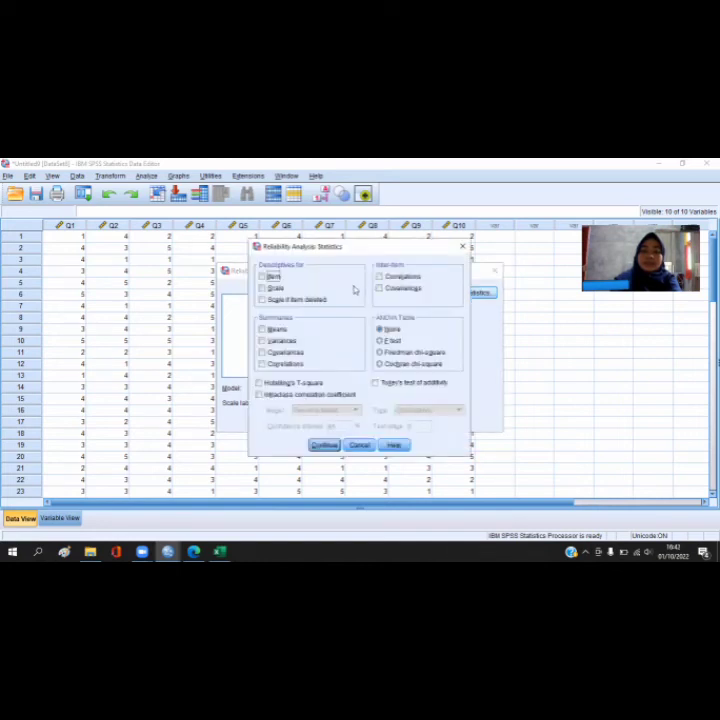
left_click(262, 300)
left_click(324, 445)
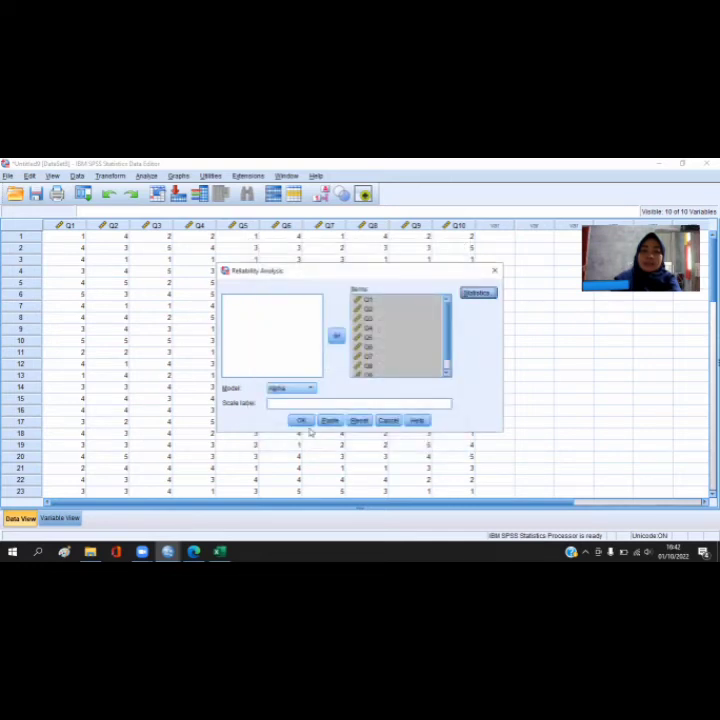
left_click(302, 421)
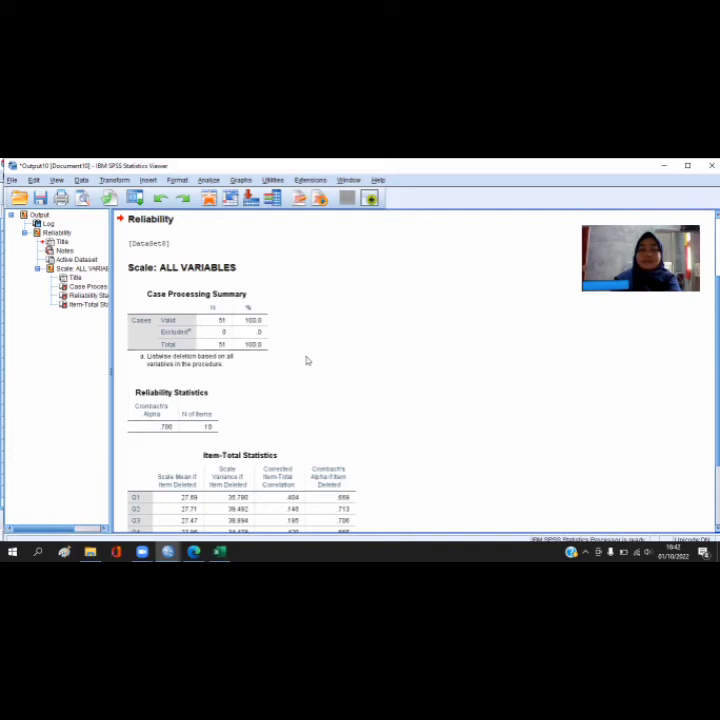
left_click(151, 406)
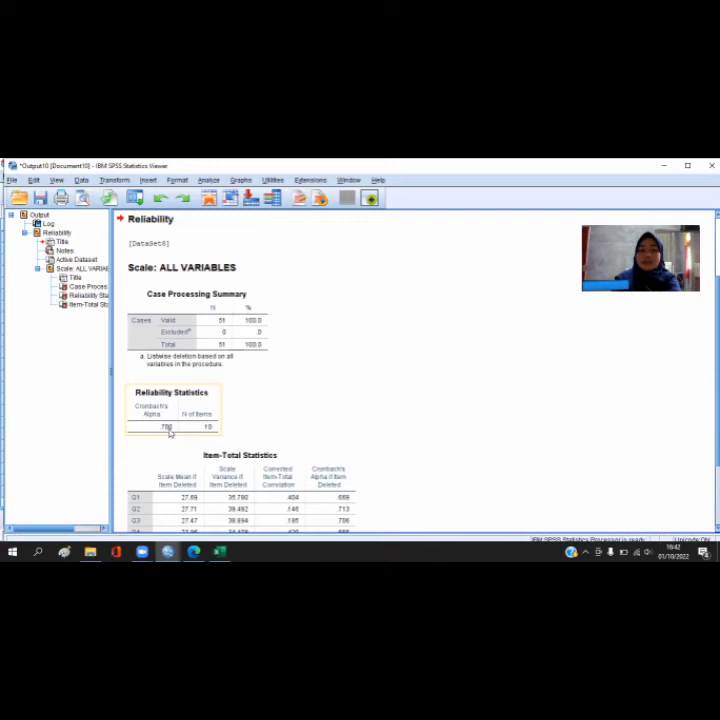
left_click(233, 427)
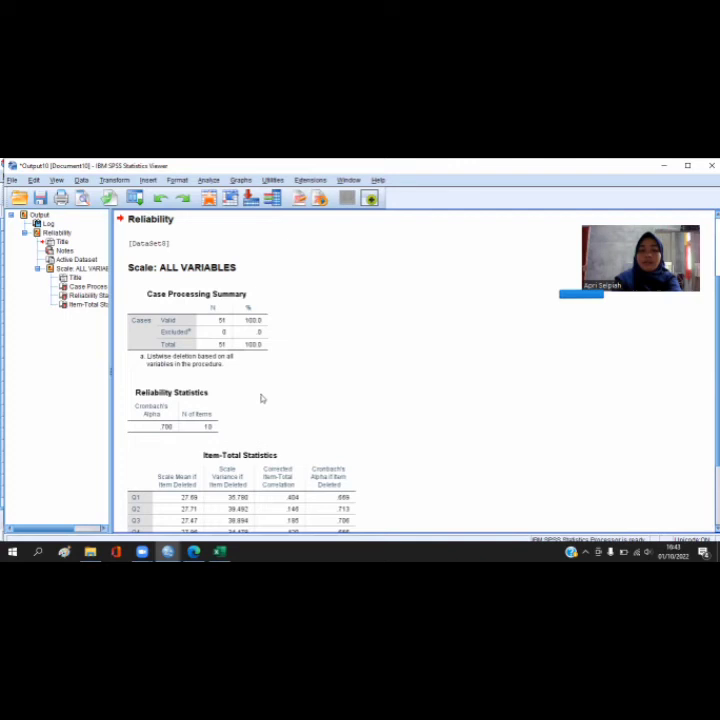
left_click(175, 394)
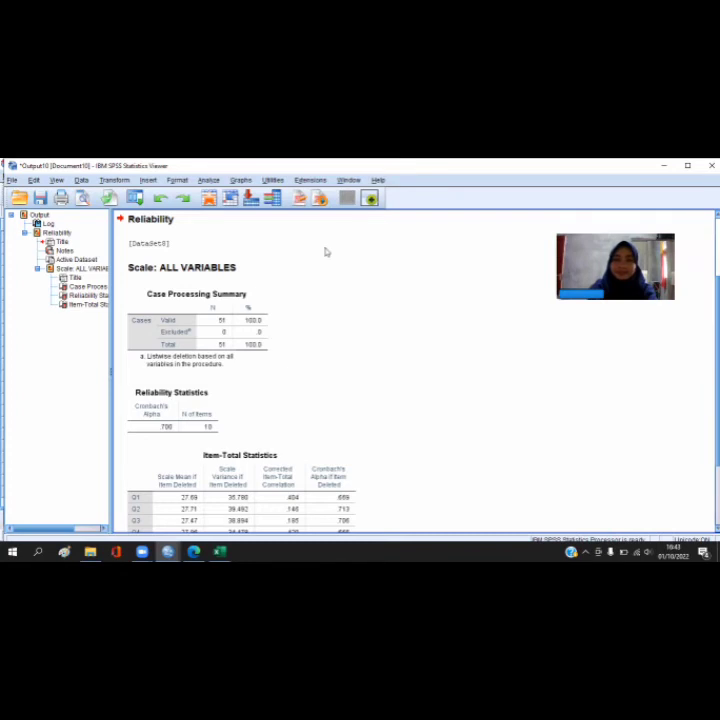
Switch to the Excel workbook and copy the Variabel X totals in K3:K53 of Sheet1
key("alt+Tab")
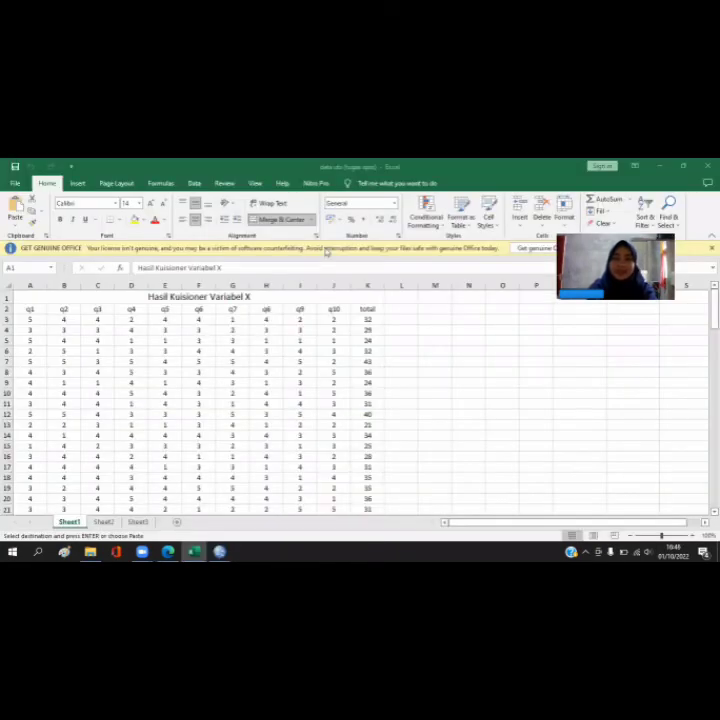
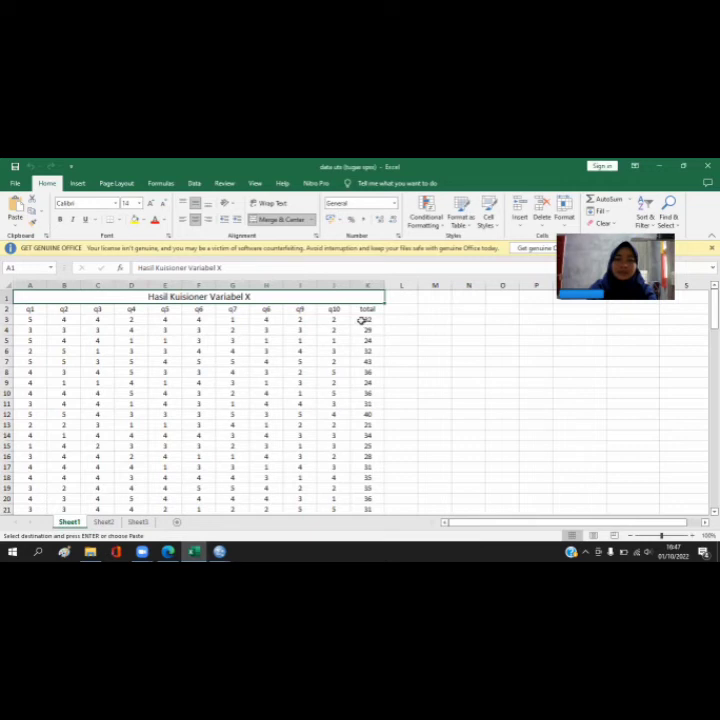
left_click(361, 319)
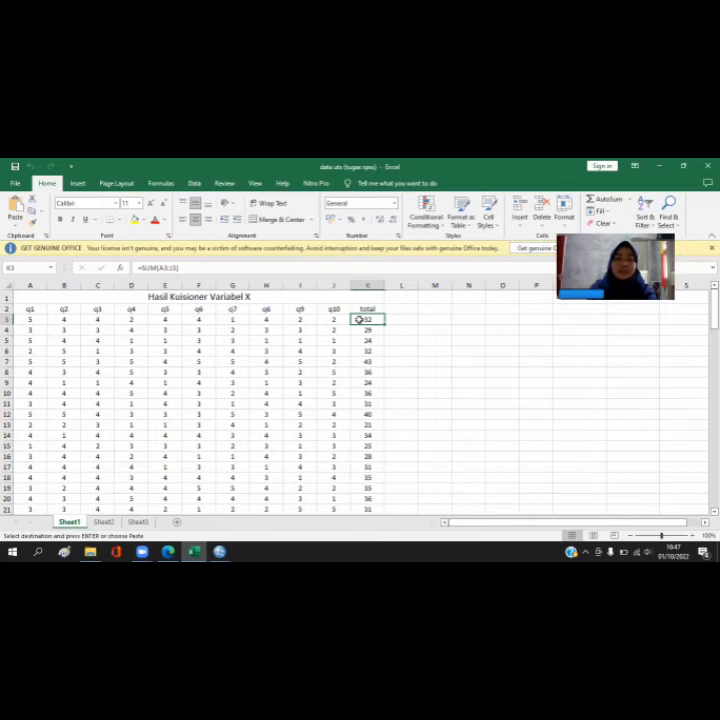
left_click_drag(360, 319, 376, 497)
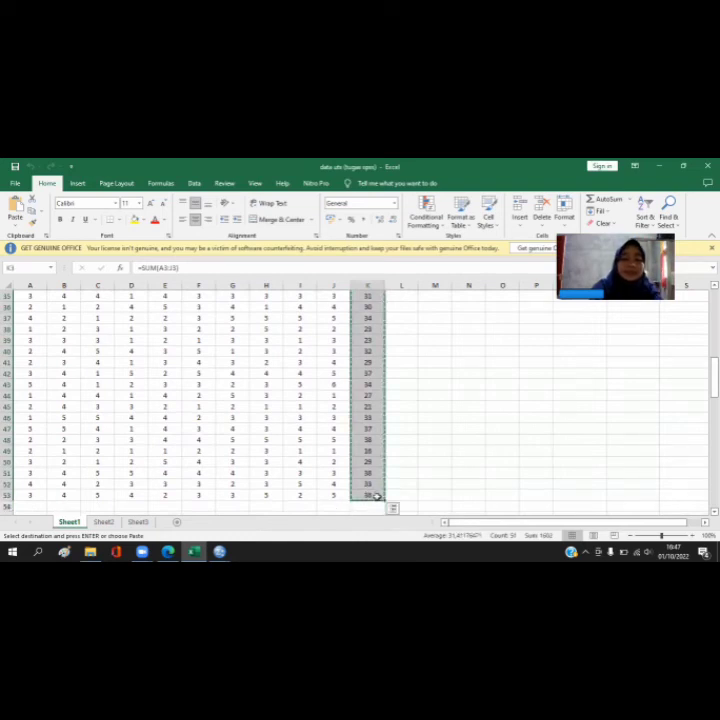
key("ctrl+c")
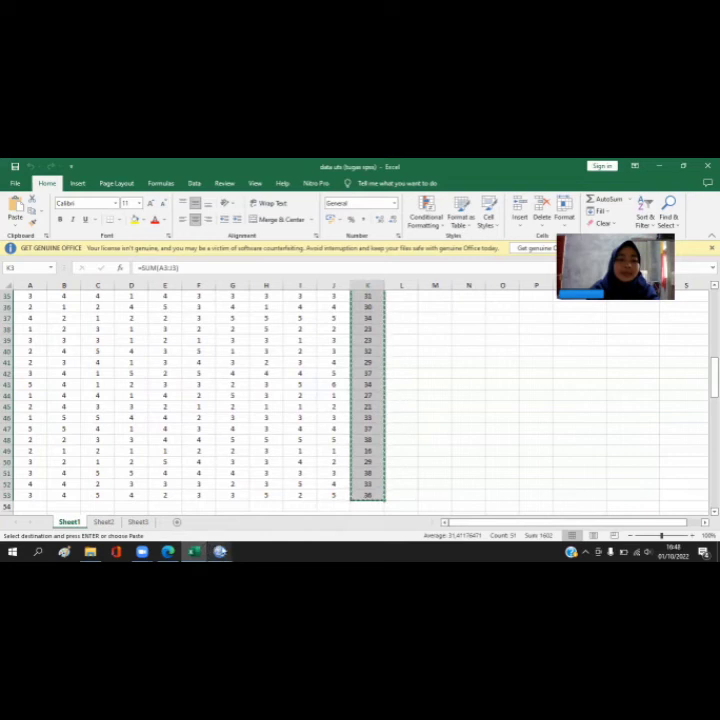
Switch to the empty SPSS dataset Untitled1 and paste the copied Variabel X totals starting at row 1 of the first column
mouse_move(220, 551)
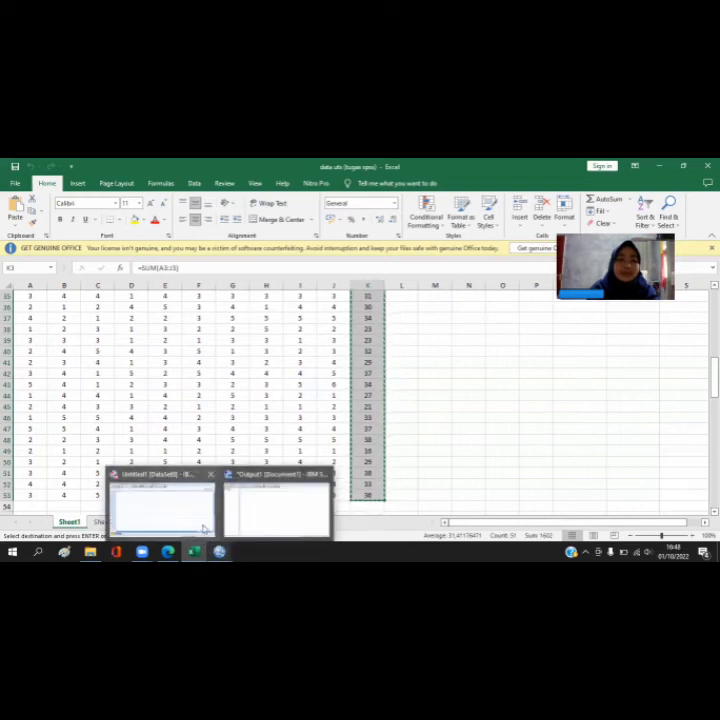
left_click(203, 529)
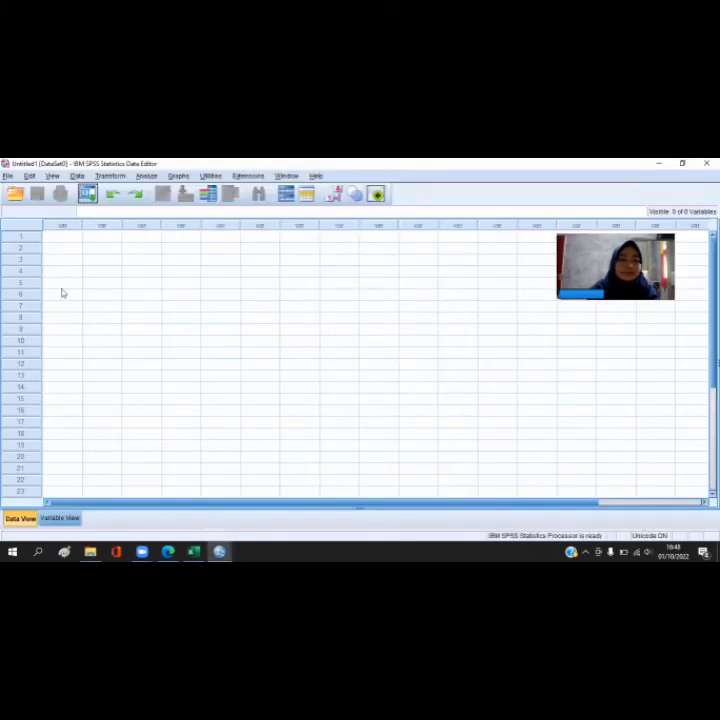
left_click(66, 238)
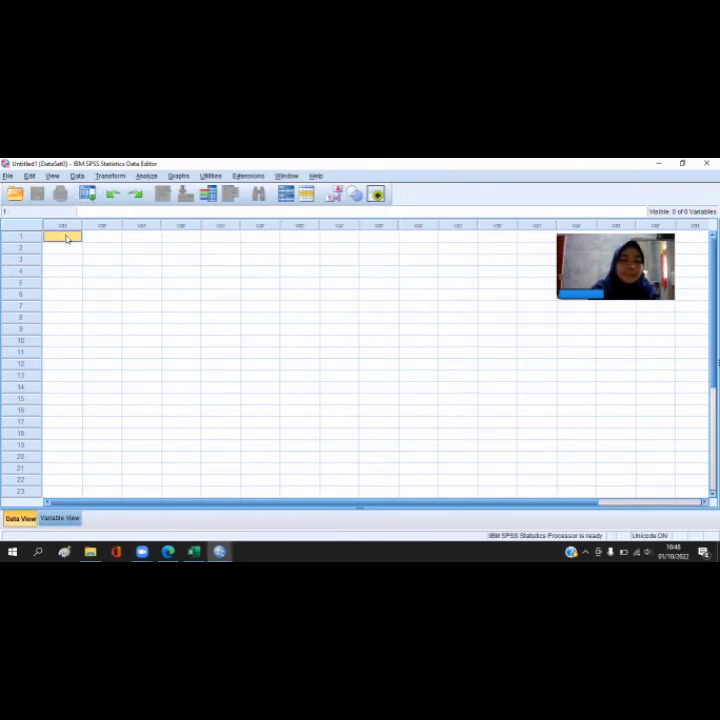
key("ctrl+v")
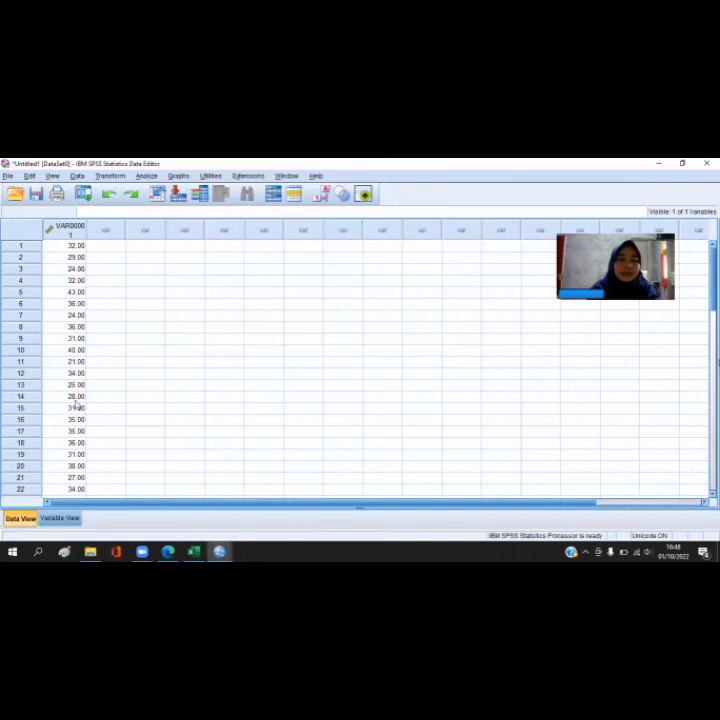
Return to the Excel workbook and copy the Variabel Y totals in K59:K109 of Sheet1
mouse_move(194, 551)
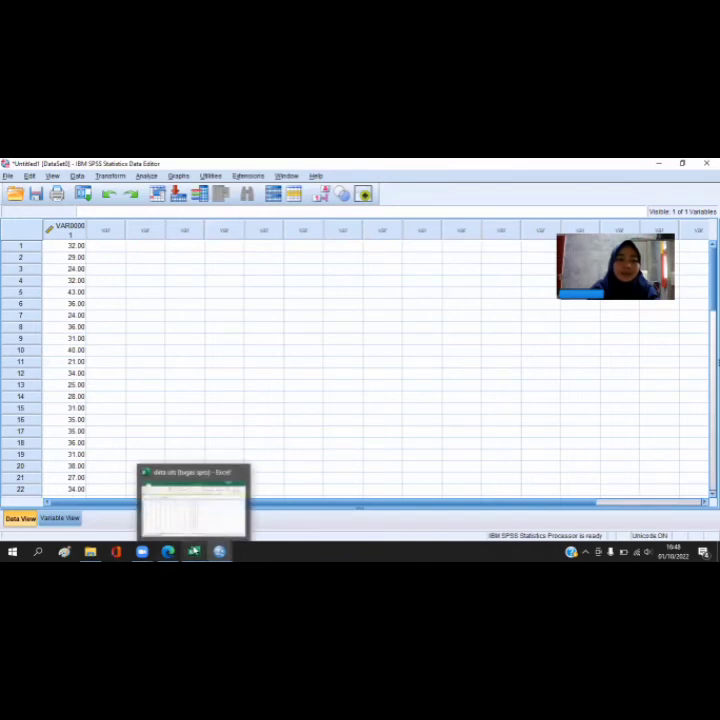
left_click(193, 524)
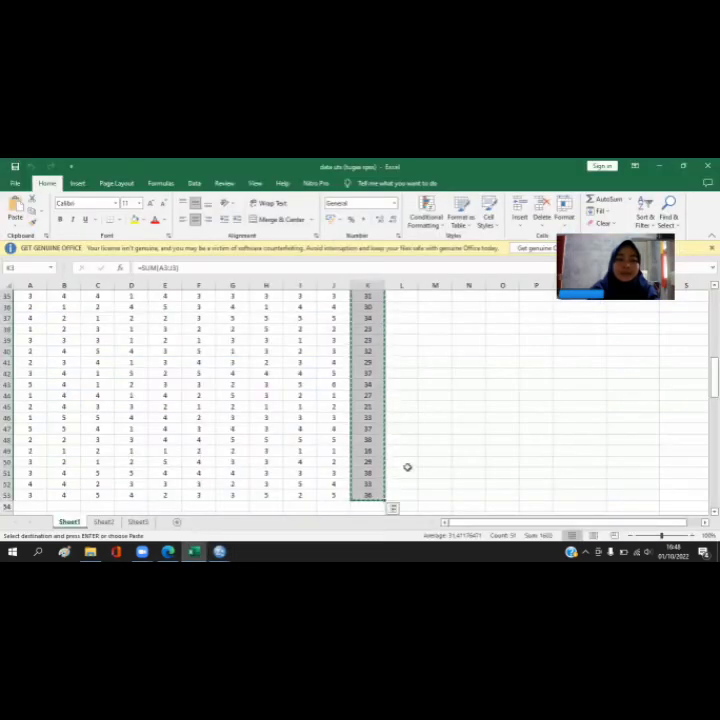
left_click(407, 467)
key("Down")
key("Down")
key("Down")
key("Down")
key("Down")
key("Down")
key("Down")
key("Down")
key("Down")
key("Down")
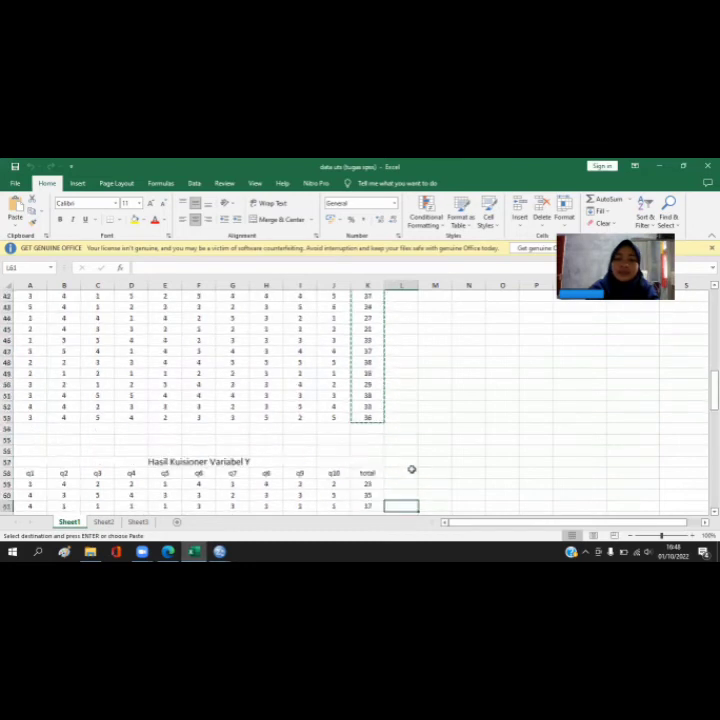
key("Down")
key("Down")
key("Down")
key("Down")
key("Down")
key("Down")
key("Down")
key("Down")
key("Down")
key("Down")
key("Down")
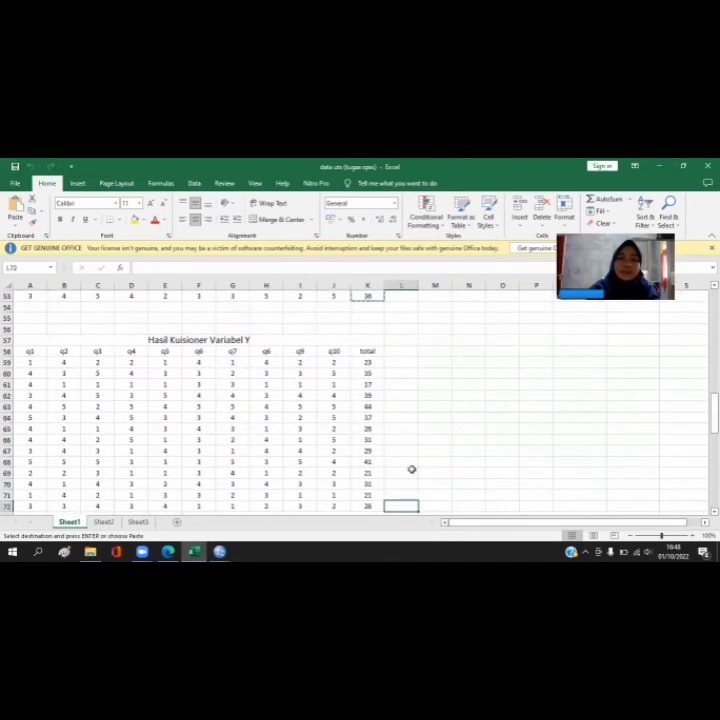
left_click(366, 362)
left_click_drag(362, 362, 368, 479)
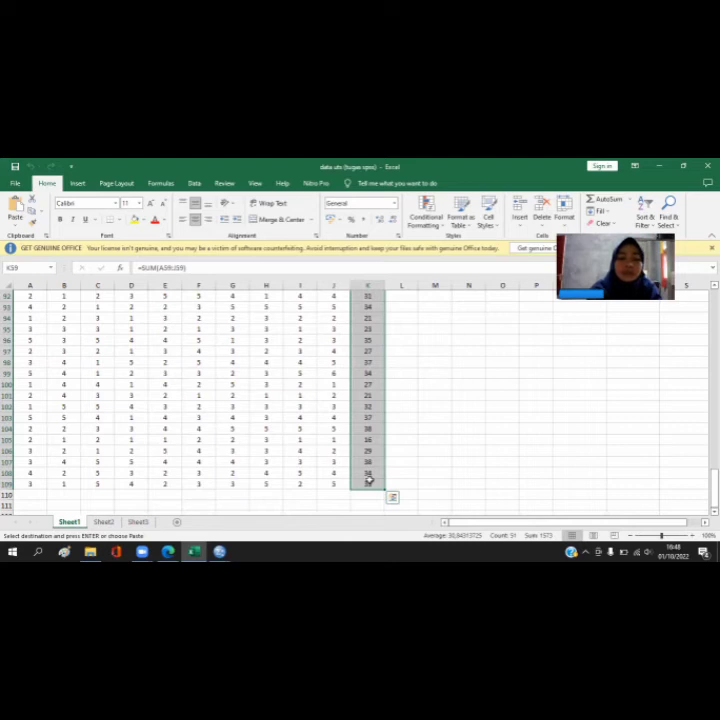
key("ctrl+v")
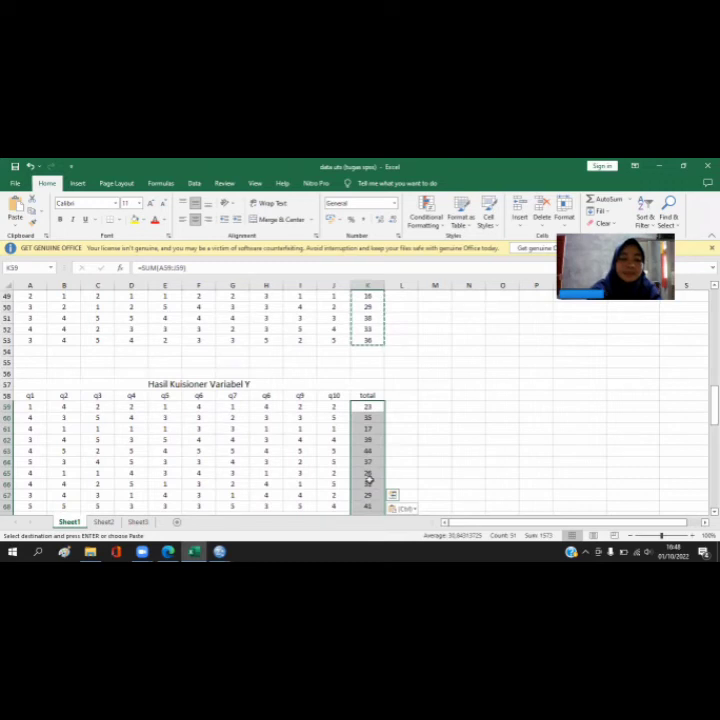
key("ctrl+c")
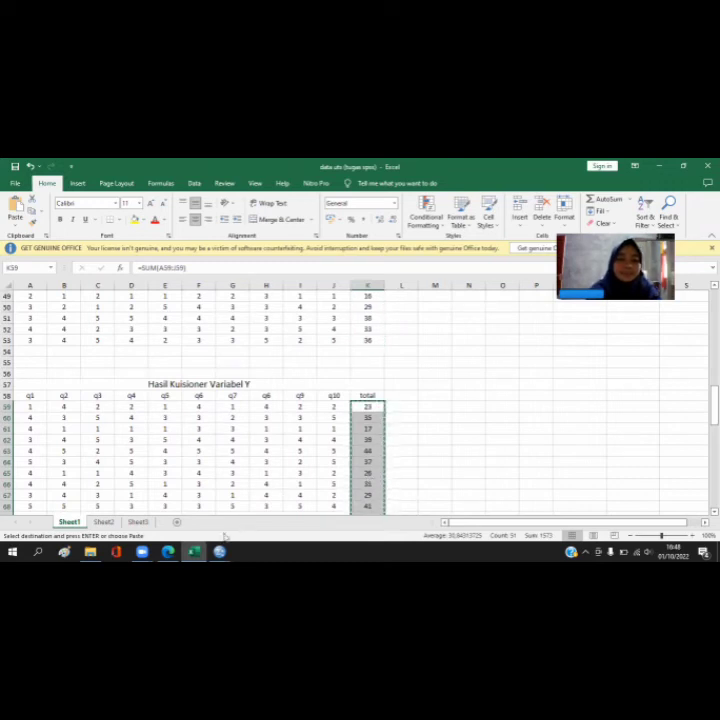
Switch back to the SPSS dataset Untitled1 and paste the copied Variabel Y totals starting at row 1 of the second column
mouse_move(219, 551)
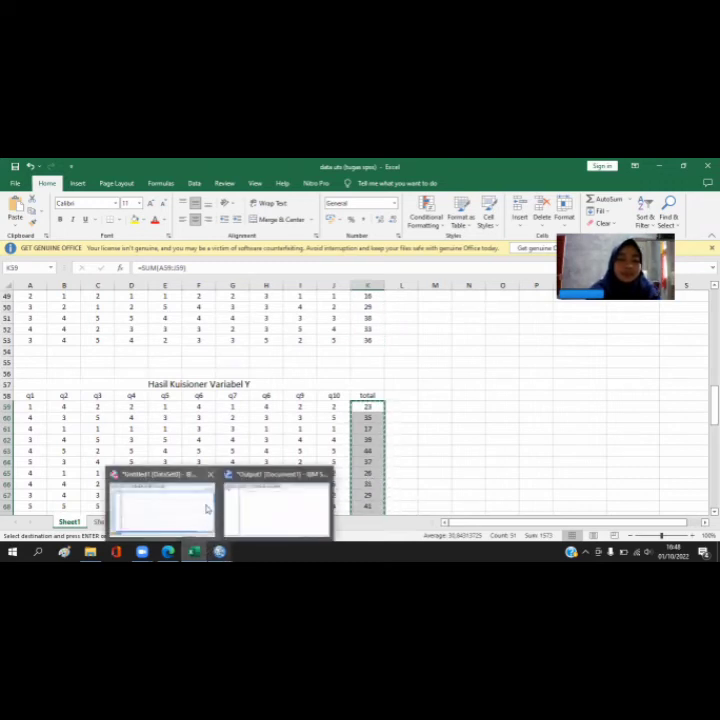
left_click(160, 505)
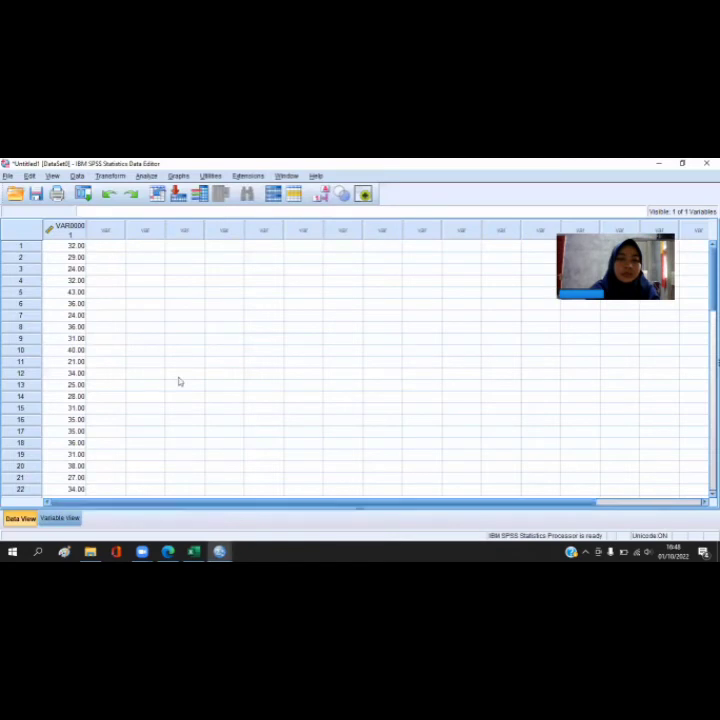
left_click(106, 246)
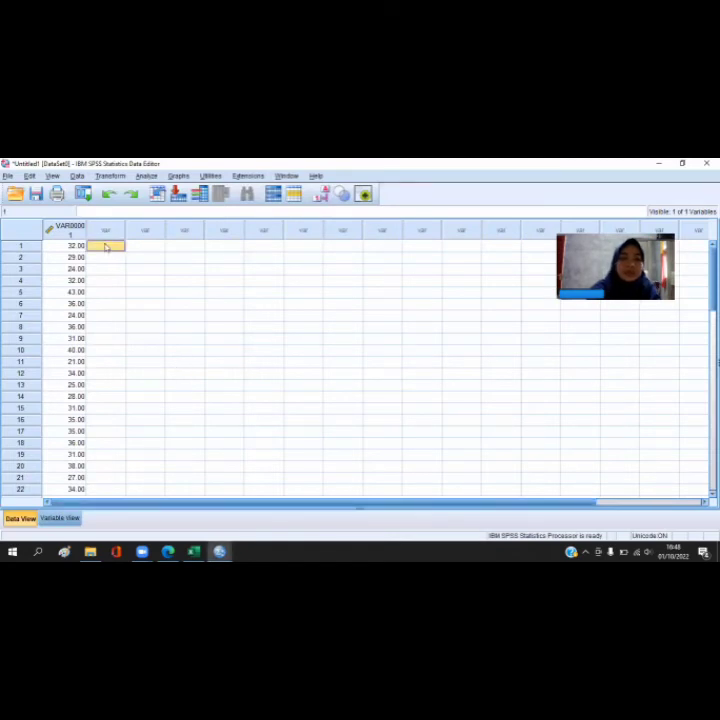
key("ctrl+v")
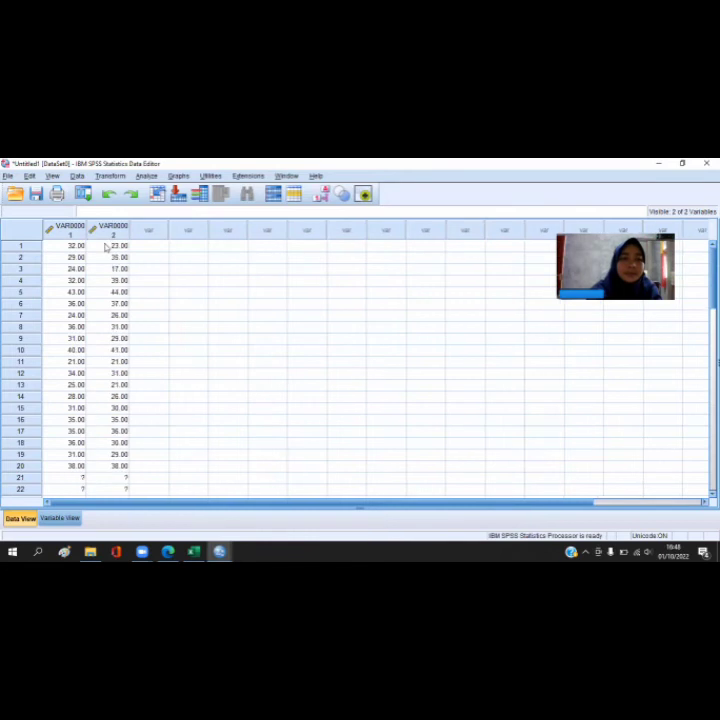
Try to rename the first variable in the dataset as TOTAL X
left_click(72, 519)
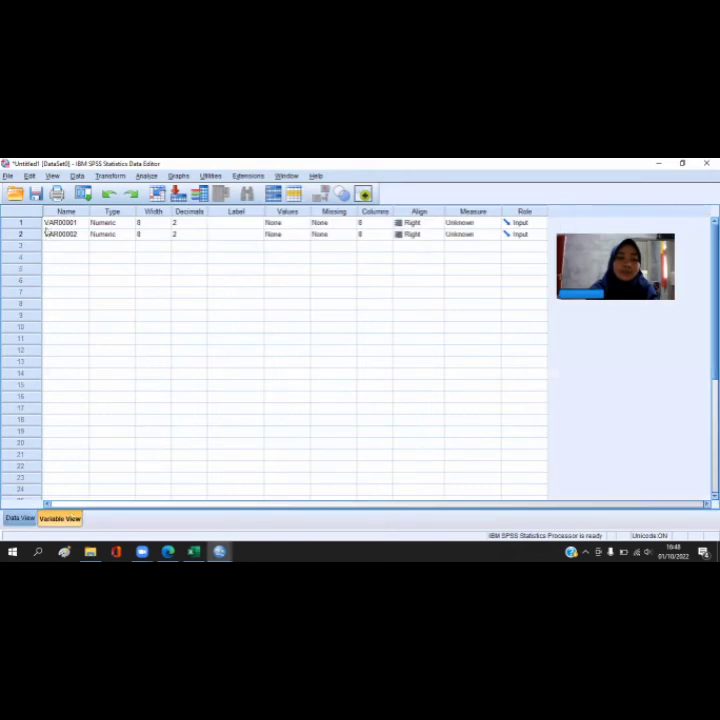
left_click(61, 224)
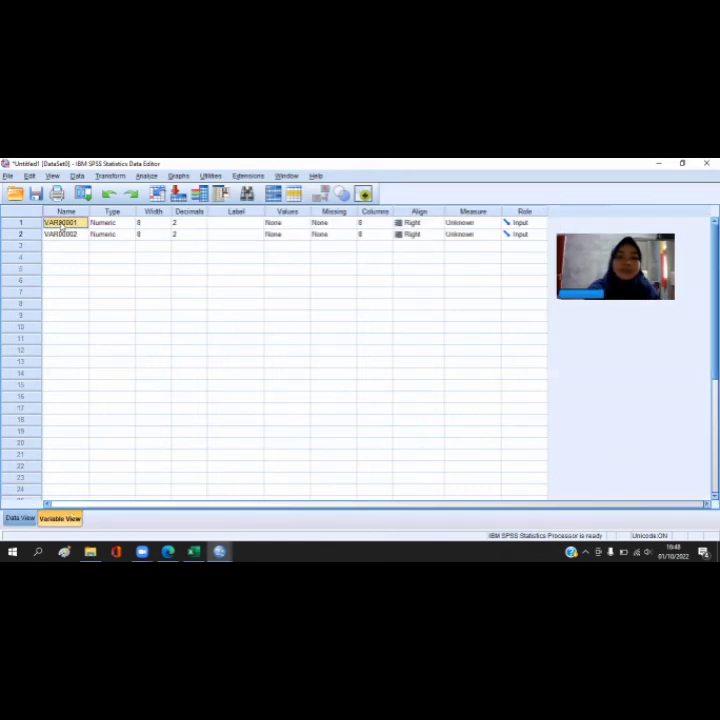
key("BackSpace")
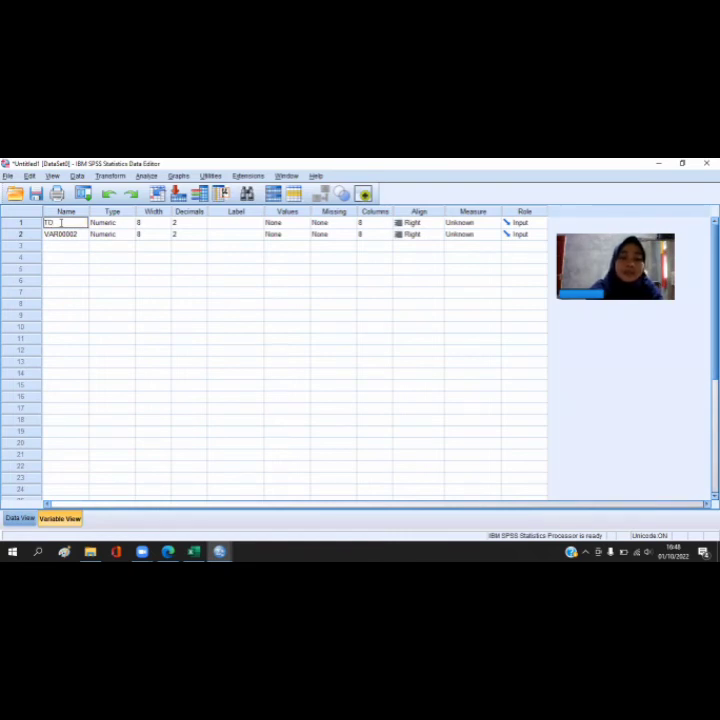
type("TOTAL X")
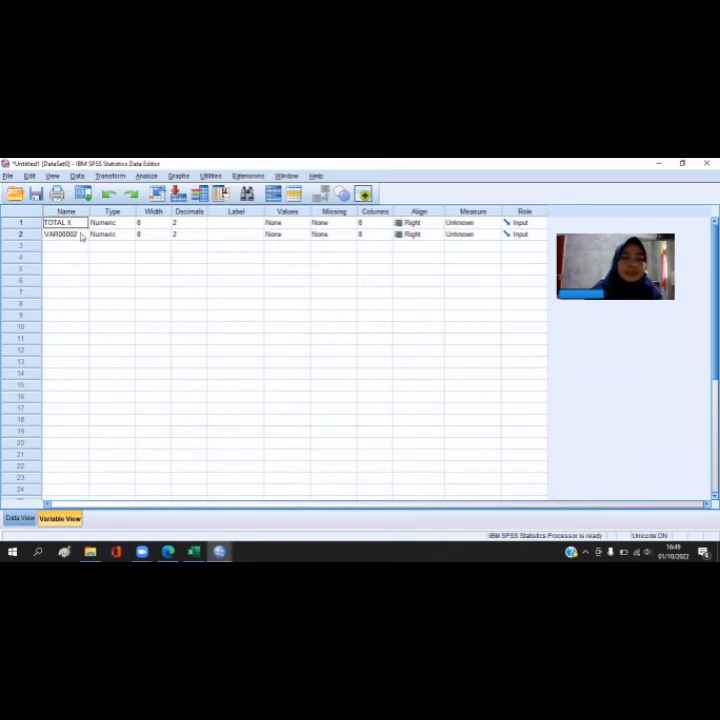
left_click(82, 234)
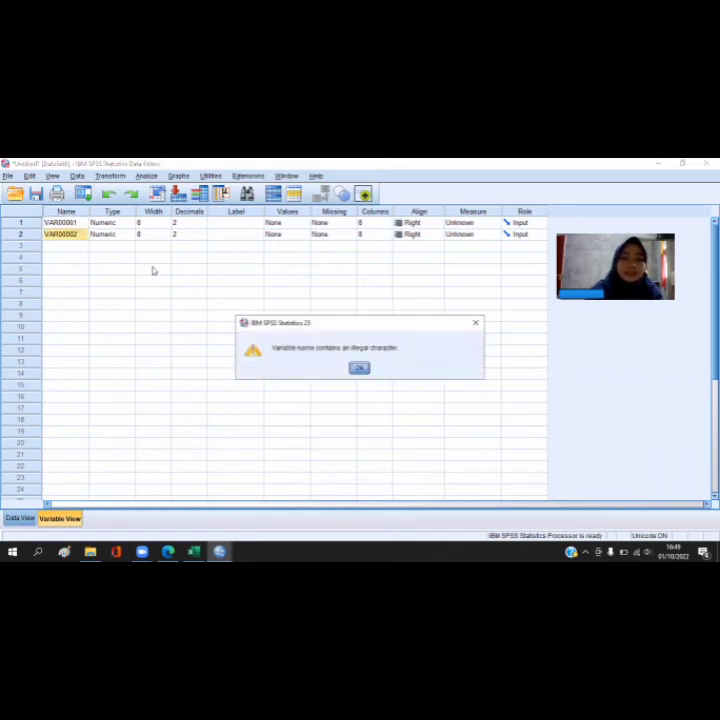
left_click(360, 369)
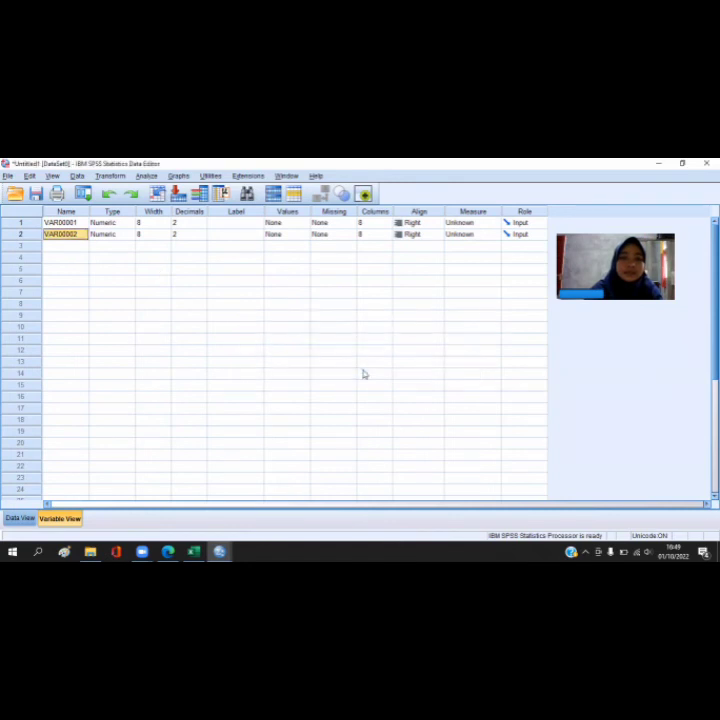
Rename the first variable as X and the second variable as Y
left_click(74, 225)
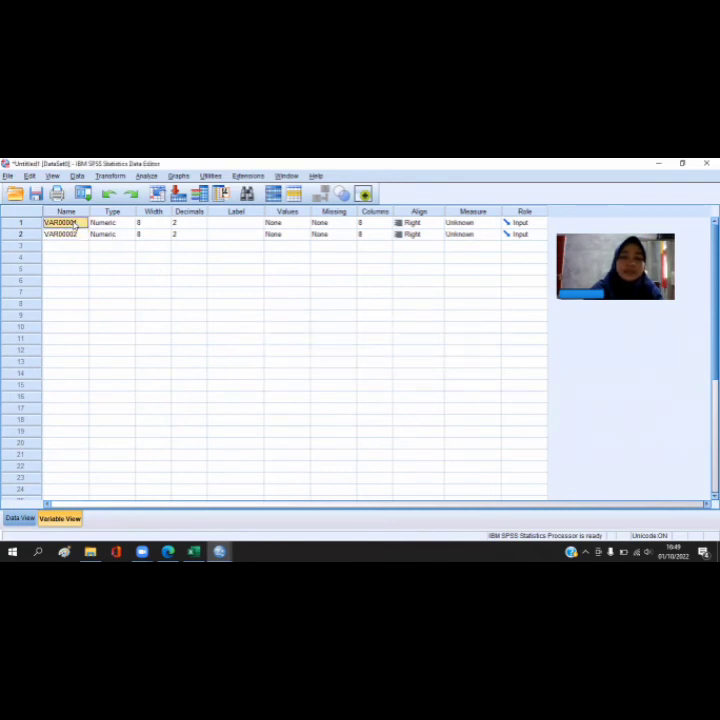
key("BackSpace")
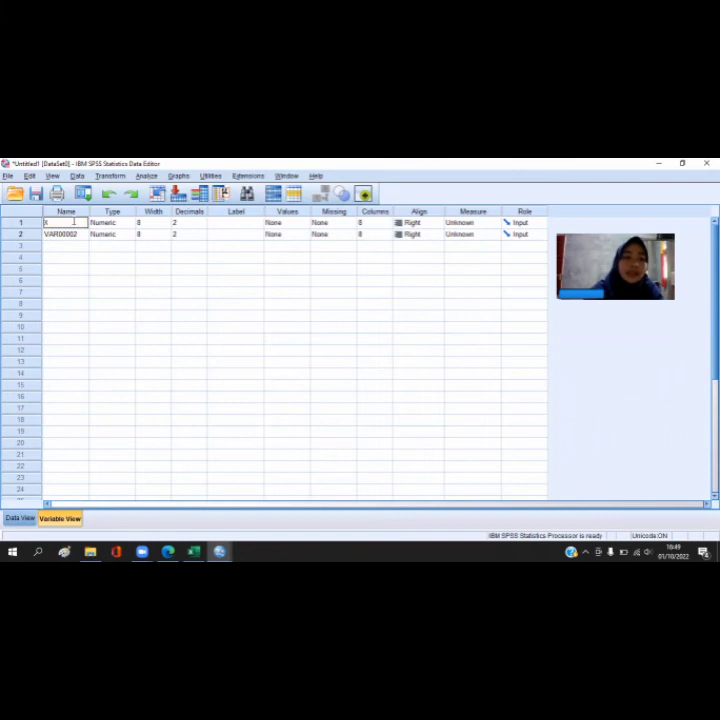
left_click(79, 234)
key("BackSpace")
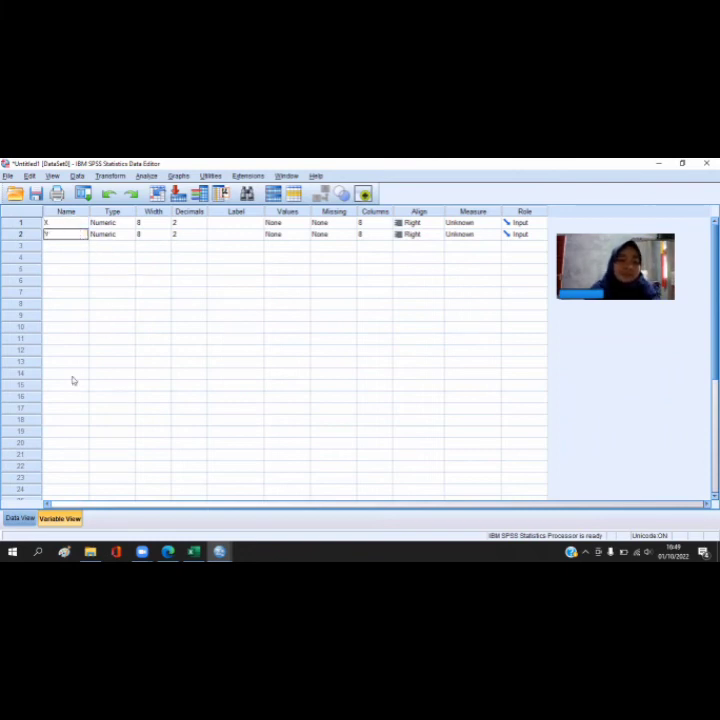
Set the decimals of both variables X and Y to 0 and return to the data rows
left_click(203, 224)
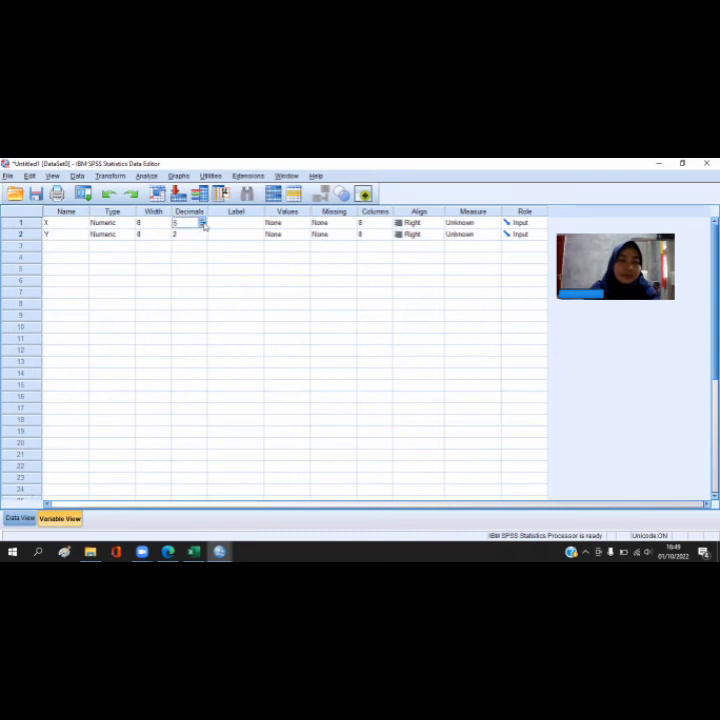
left_click(203, 224)
left_click(202, 236)
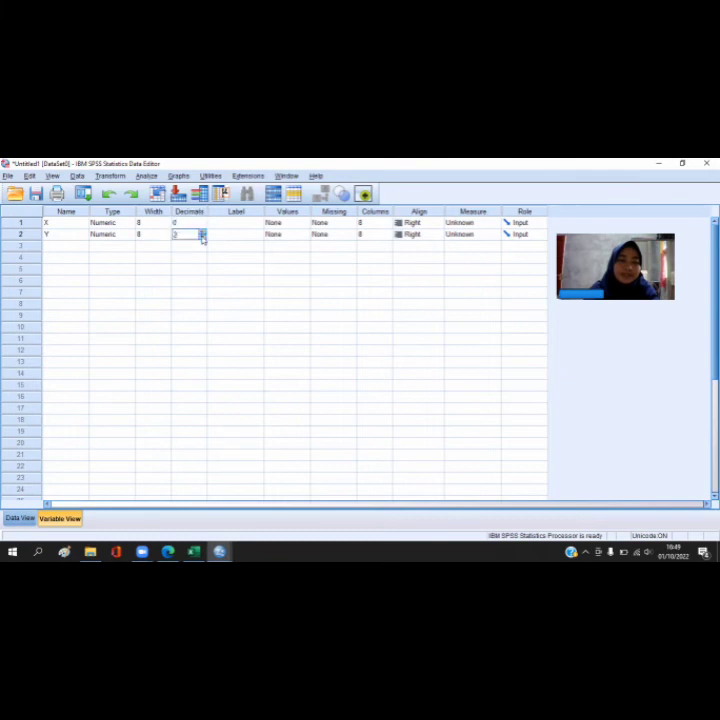
left_click(202, 238)
left_click(21, 517)
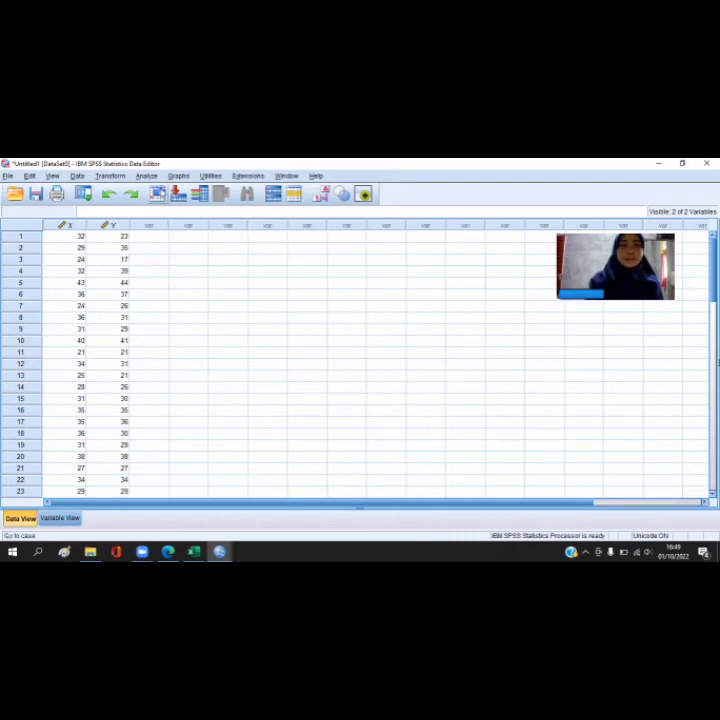
Set up a Linear Regression with X as the independent variable and Y as the dependent variable
left_click(147, 176)
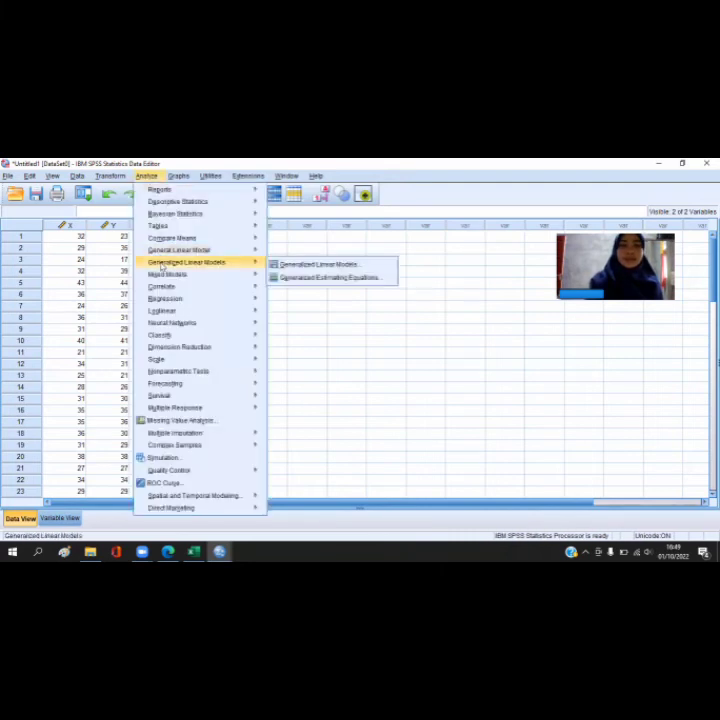
mouse_move(173, 350)
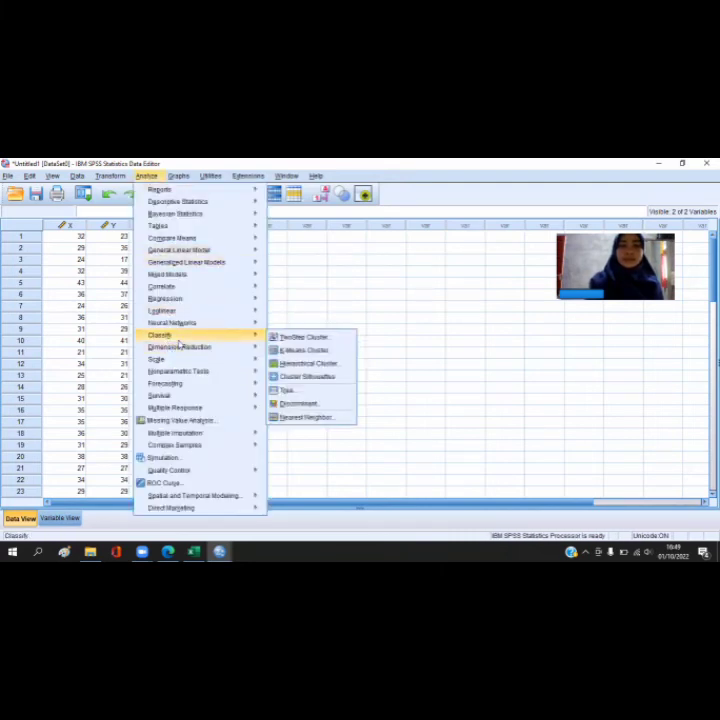
mouse_move(185, 299)
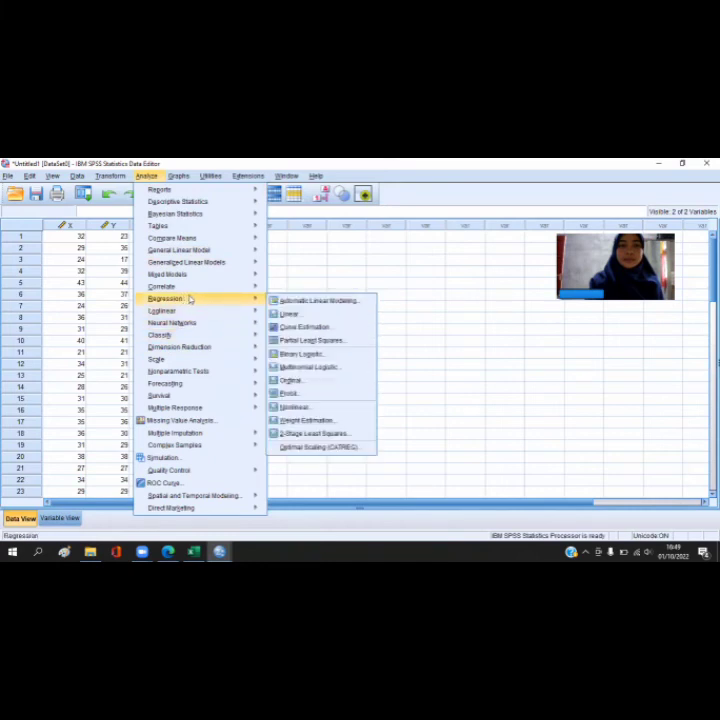
mouse_move(211, 292)
mouse_move(245, 291)
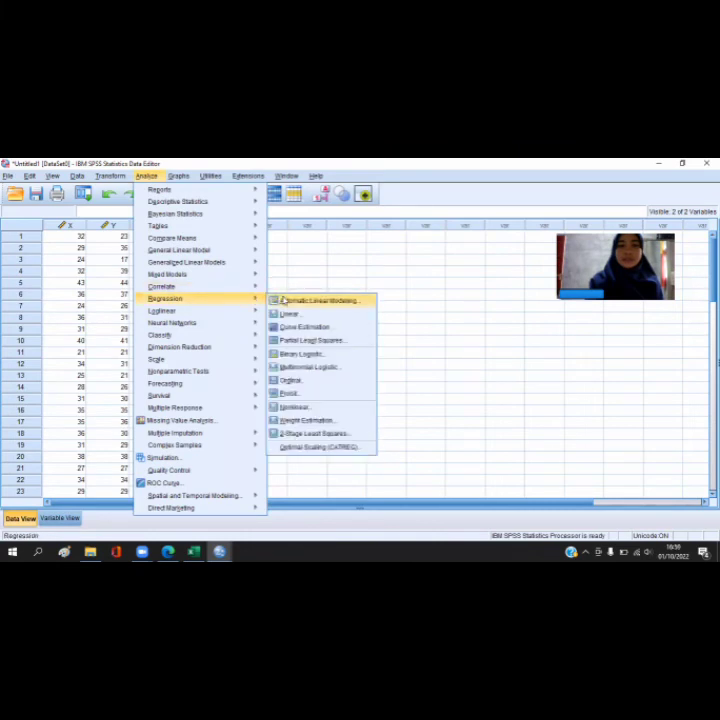
left_click(288, 314)
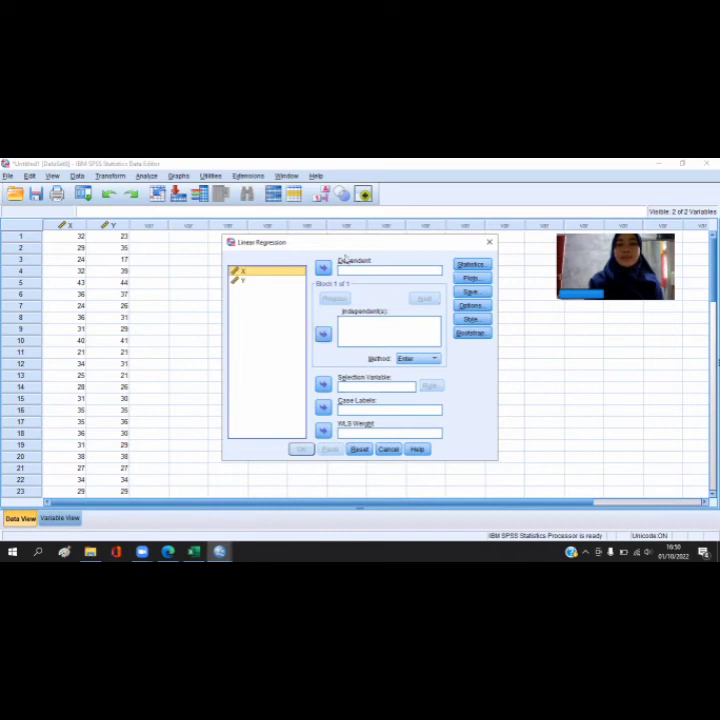
left_click(323, 333)
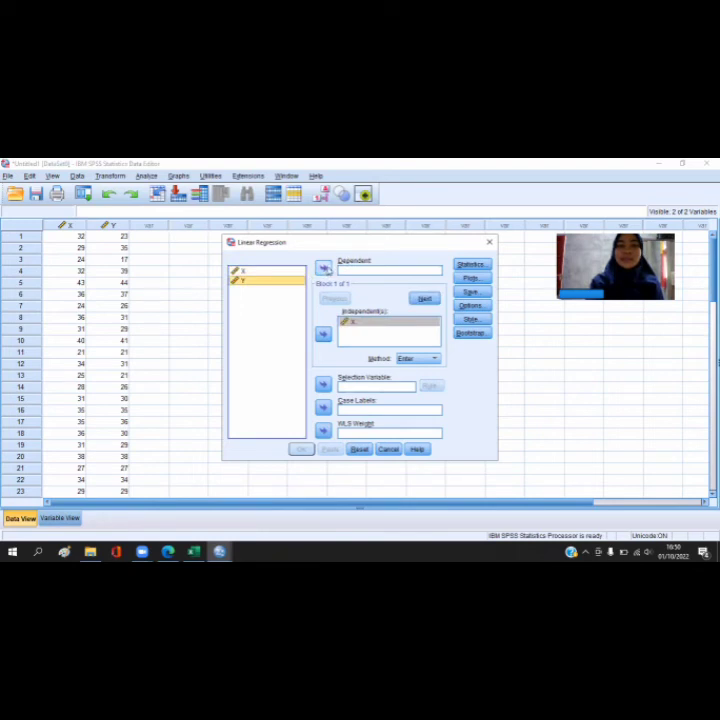
left_click(323, 268)
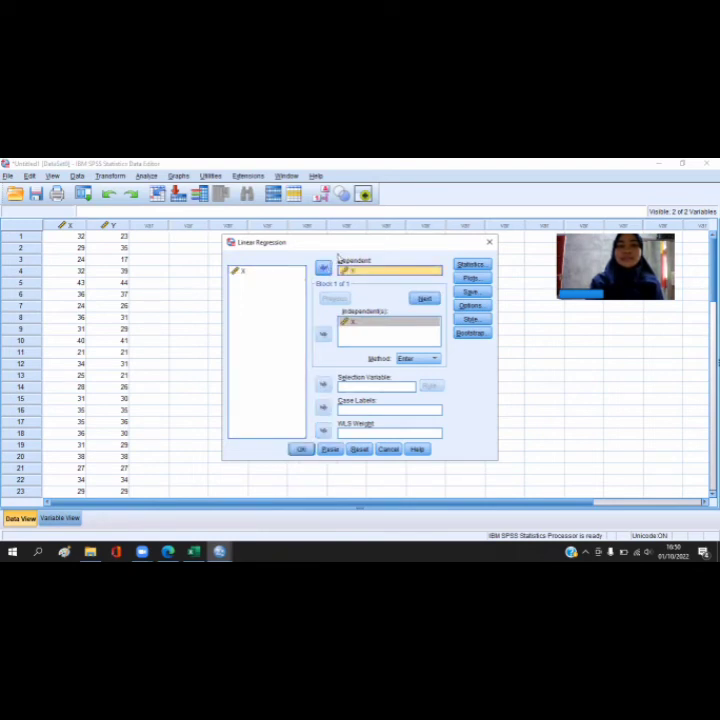
Choose to save the unstandardized residuals and run the linear regression
left_click(471, 279)
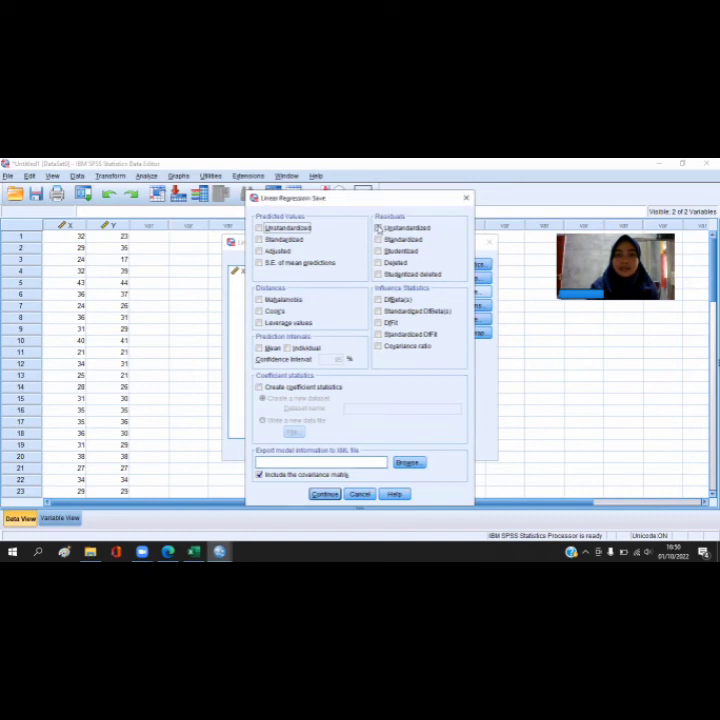
left_click(379, 228)
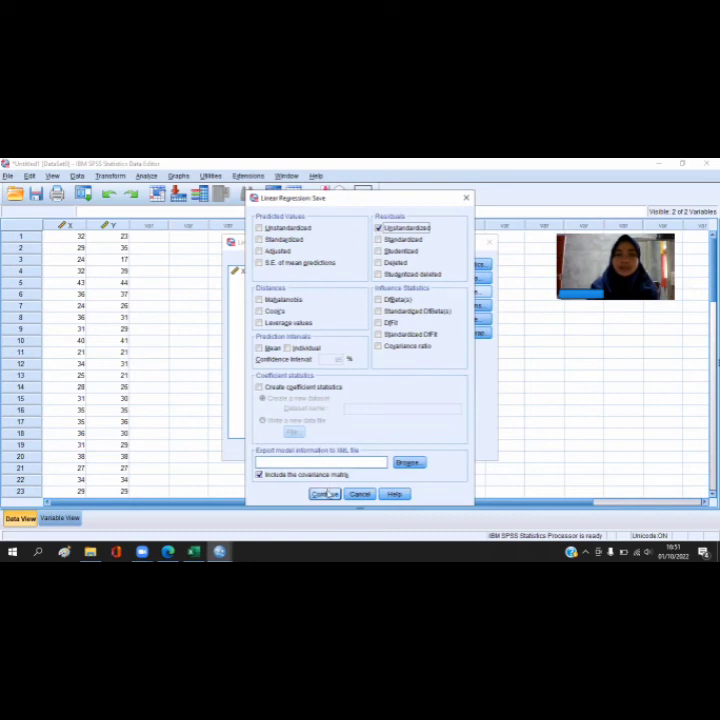
left_click(326, 494)
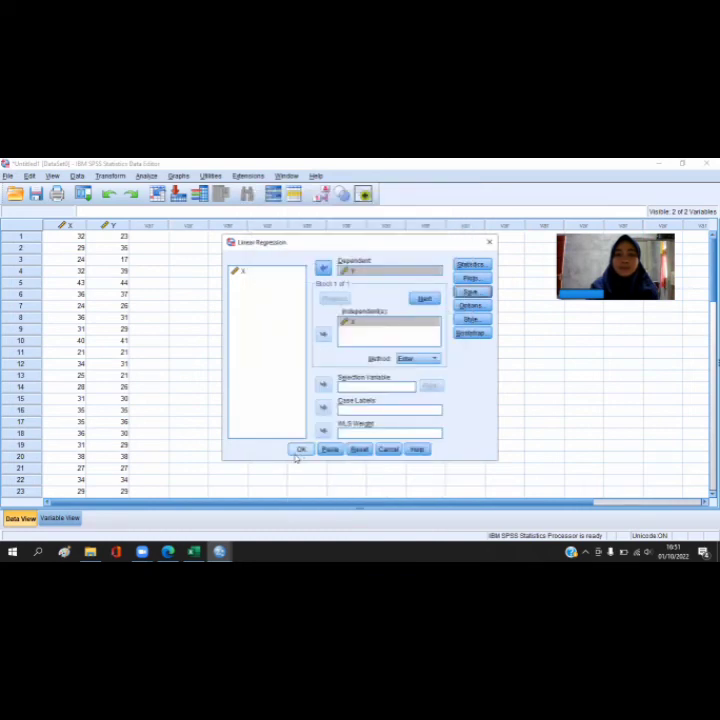
left_click(300, 450)
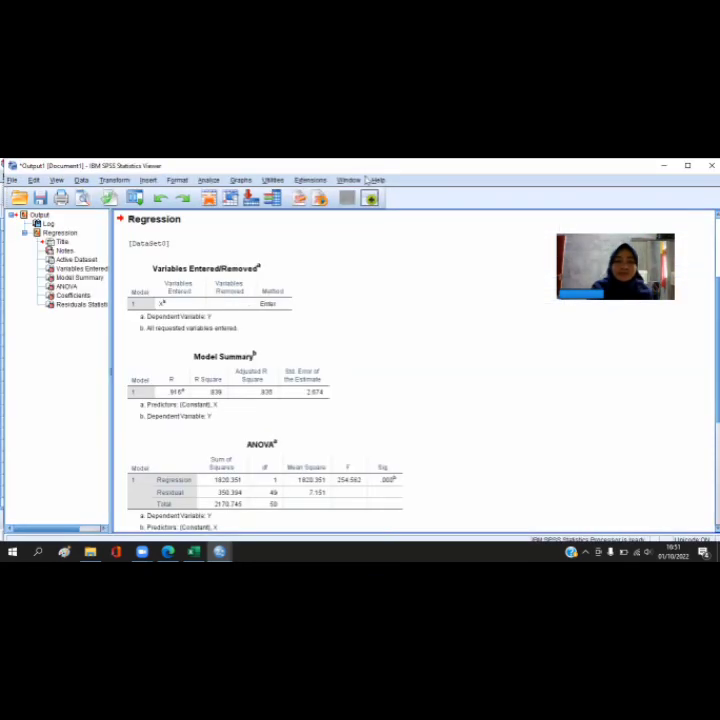
Examine the ANOVA and Coefficients tables of the regression output, including the t and Sig. values for X
scroll(444, 381, "down", 3)
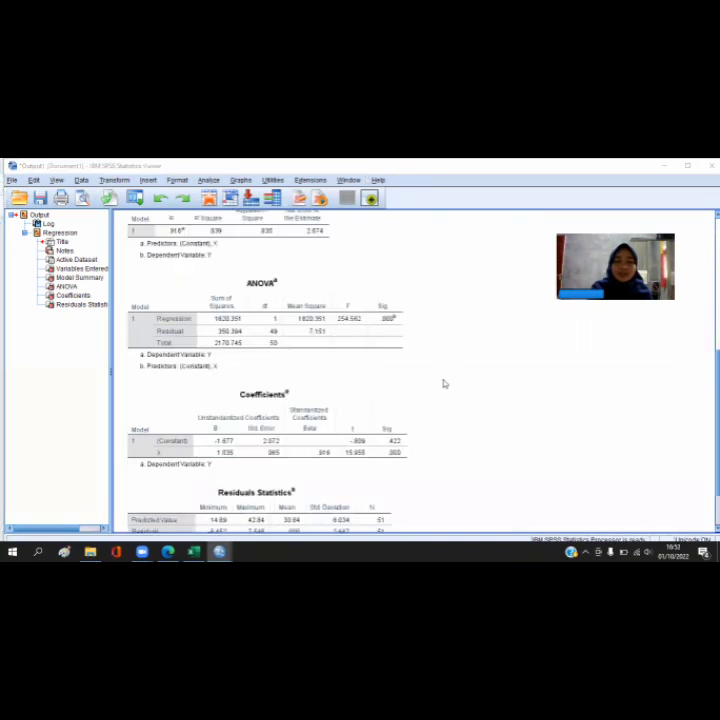
left_click(386, 376)
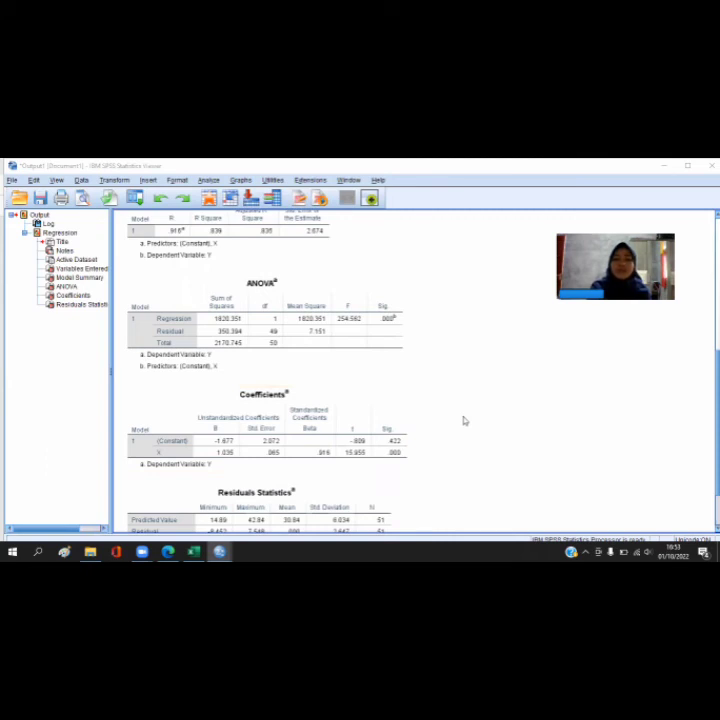
left_click(405, 423)
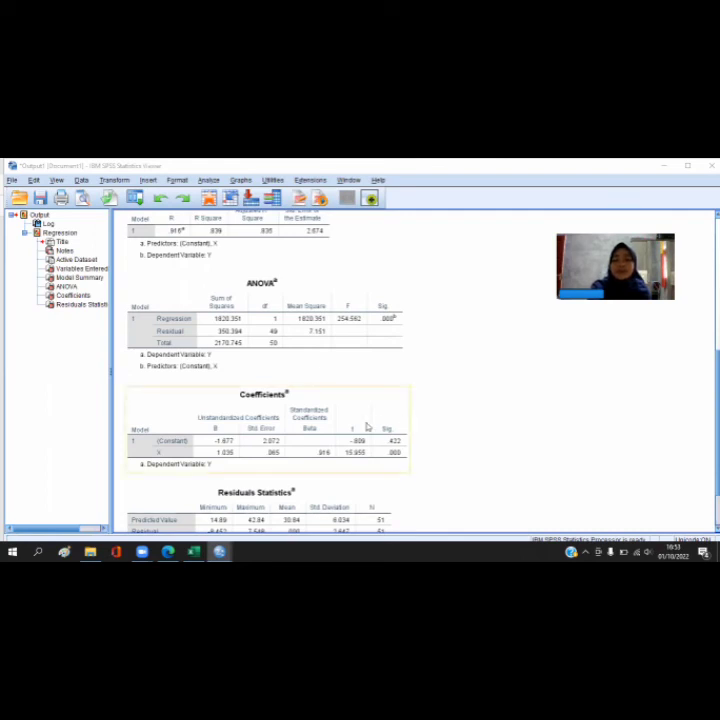
left_click(418, 415)
left_click(408, 416)
left_click(434, 418)
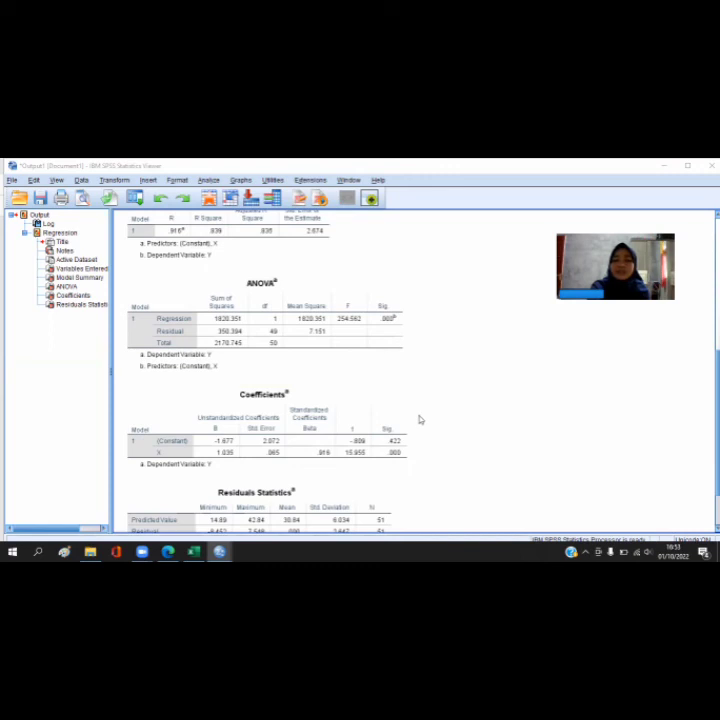
left_click(410, 434)
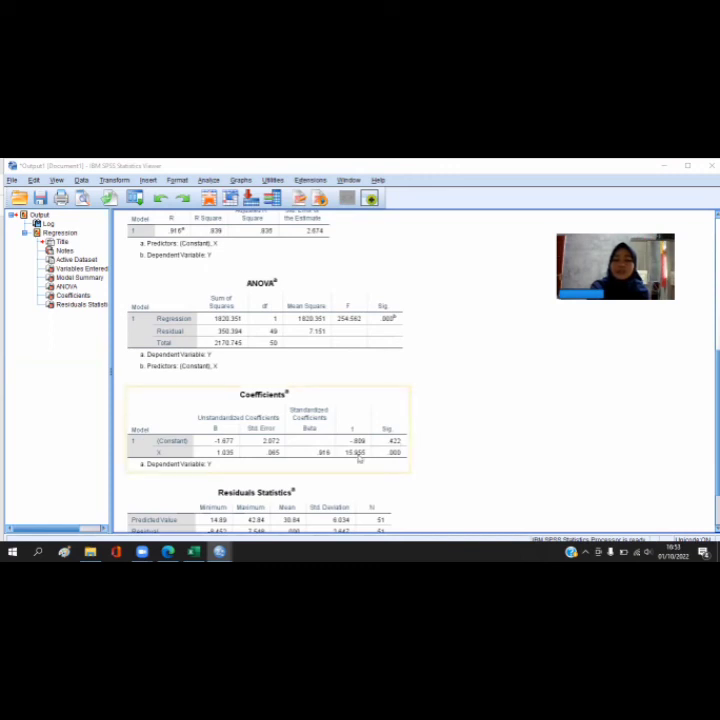
left_click(268, 503)
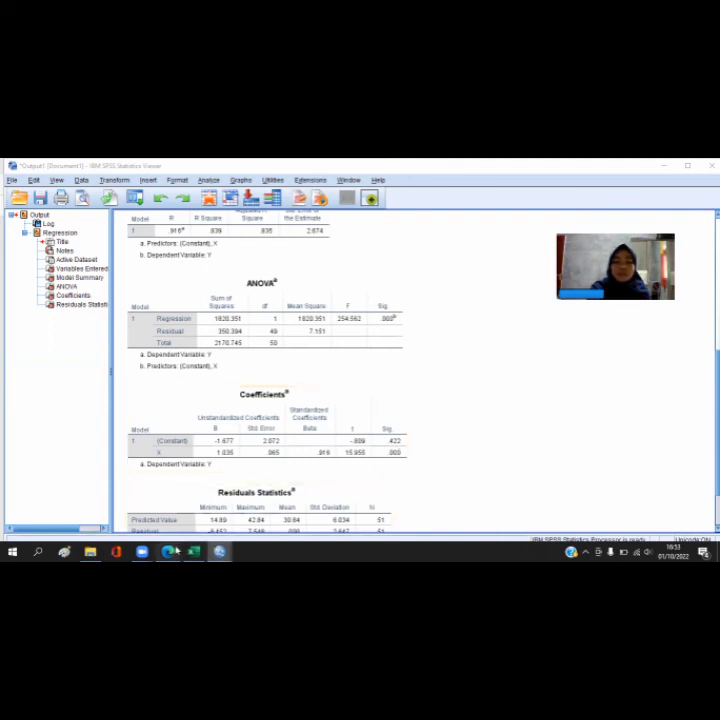
Switch to the browser to check the df 49 row of the t table in tabel-t-1.pdf, and return to the SPSS regression output
mouse_move(172, 551)
left_click(168, 505)
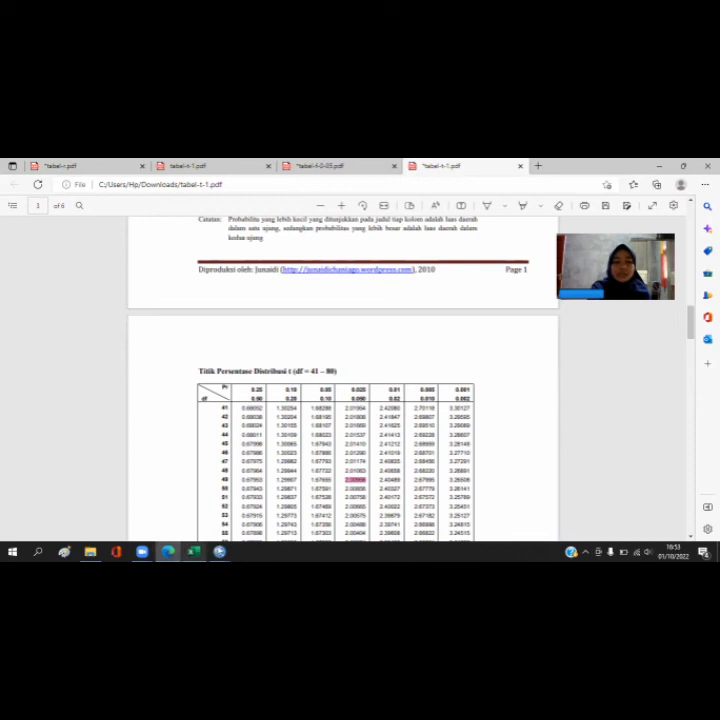
mouse_move(219, 551)
left_click(240, 532)
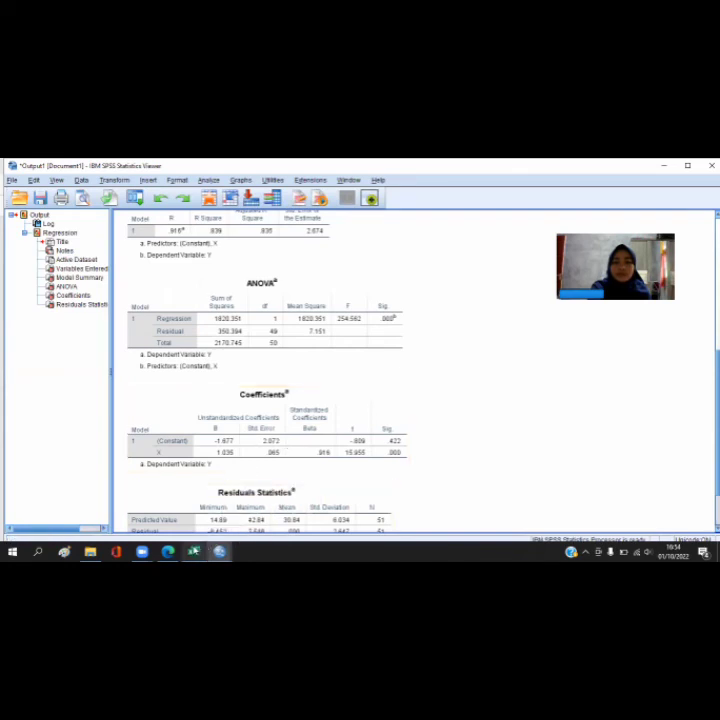
Look at the Variabel Y questionnaire data in the Excel workbook and return to the SPSS output Output1
mouse_move(194, 551)
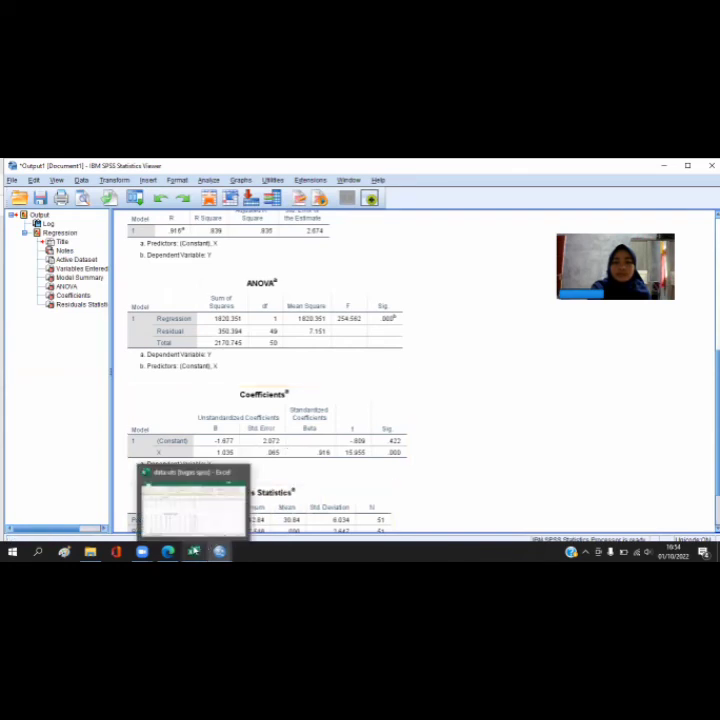
left_click(200, 515)
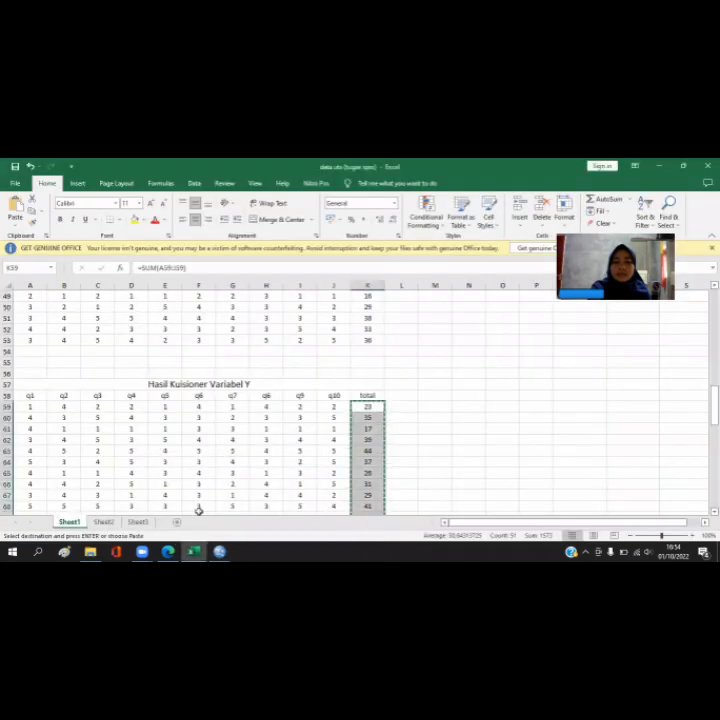
mouse_move(220, 551)
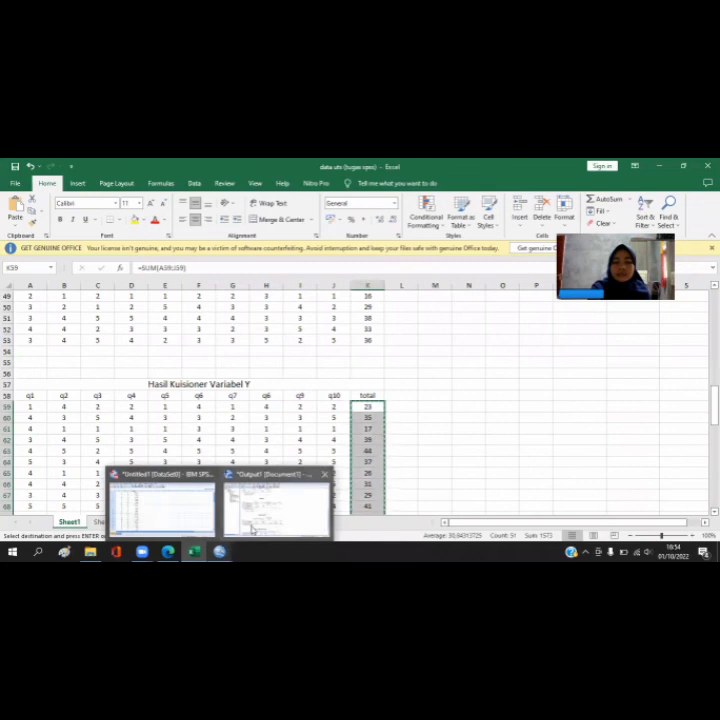
left_click(252, 529)
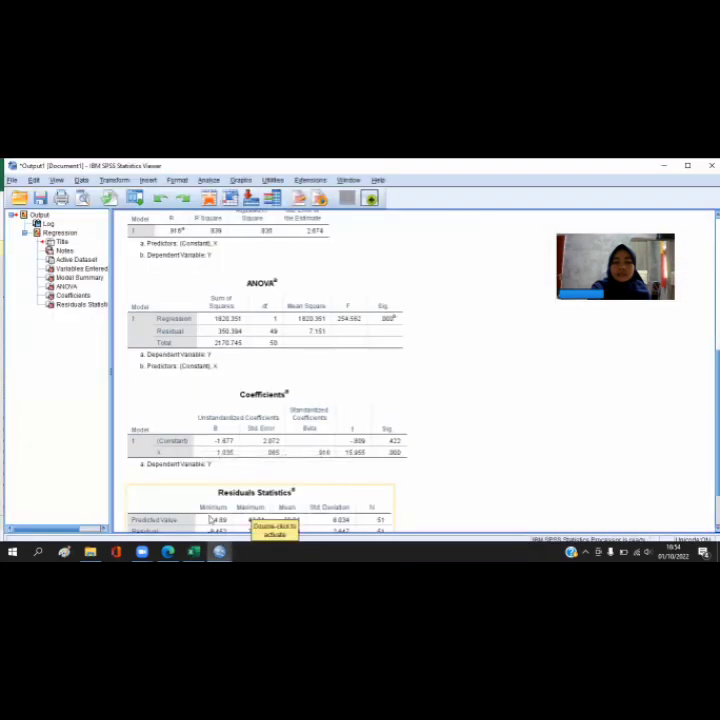
Switch to the browser to read the df 49 critical value in tabel-t-1.pdf, and return to the Coefficients table in SPSS Output1
mouse_move(168, 551)
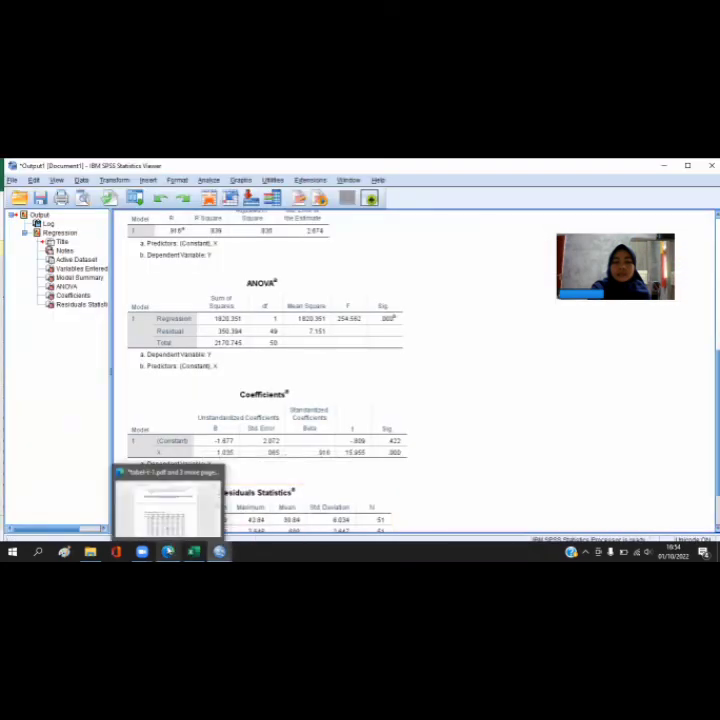
left_click(168, 505)
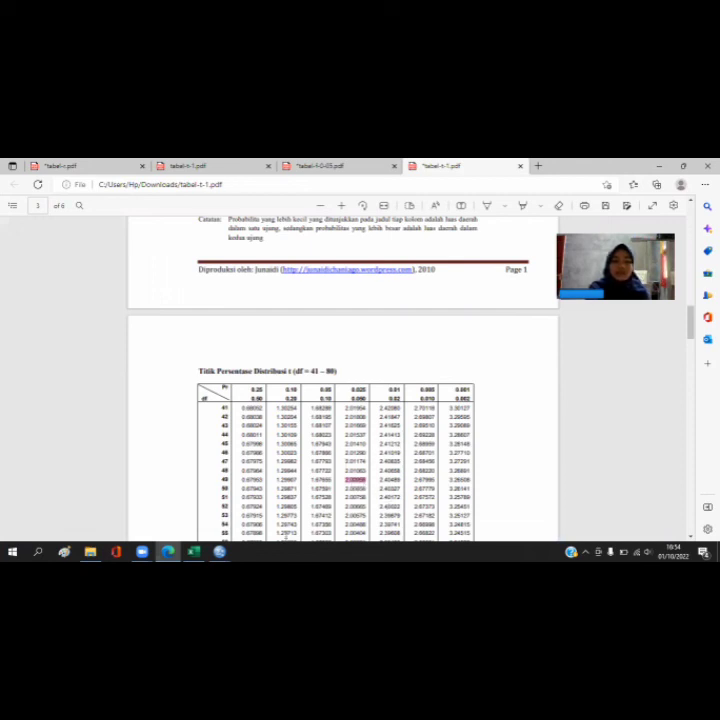
mouse_move(219, 551)
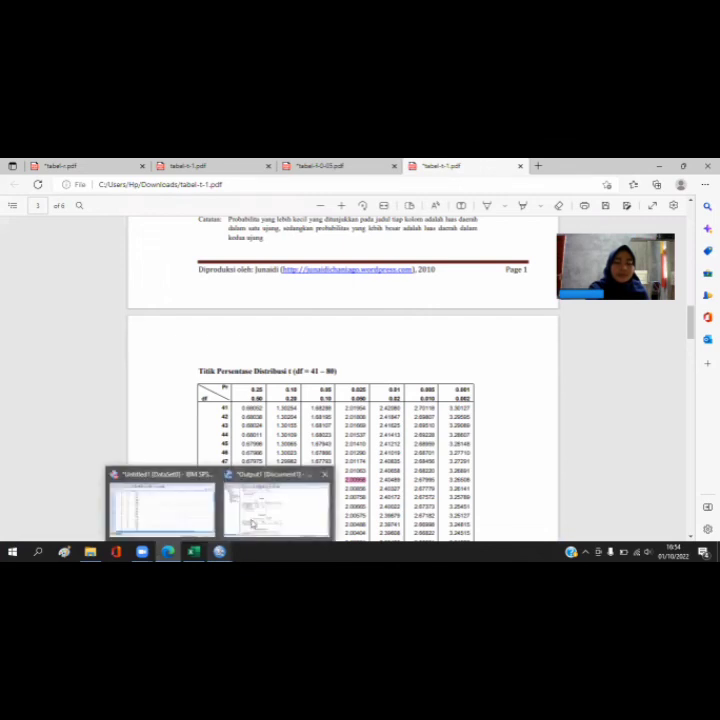
left_click(253, 523)
left_click(345, 453)
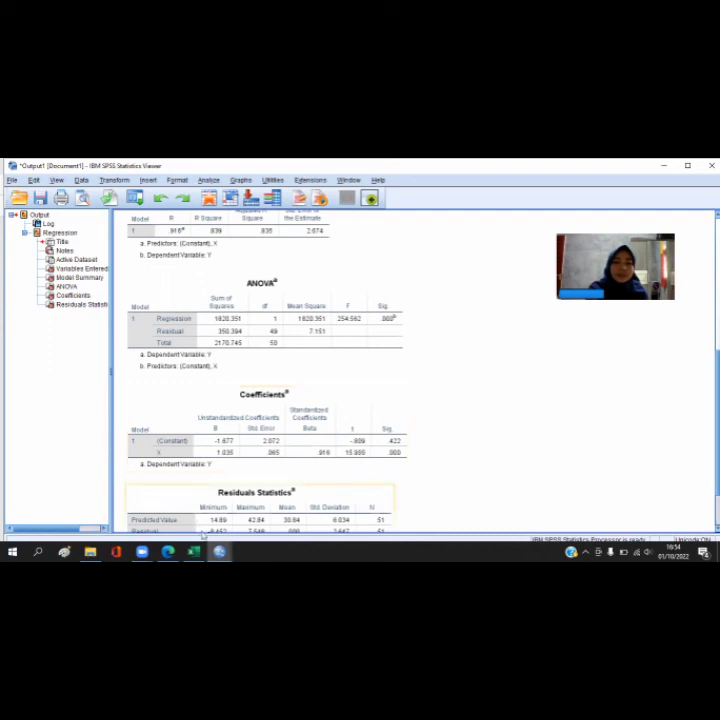
Compare the highlighted df 49 value in the browser's t table with the t value for X in the SPSS output, ending on the t table
mouse_move(219, 551)
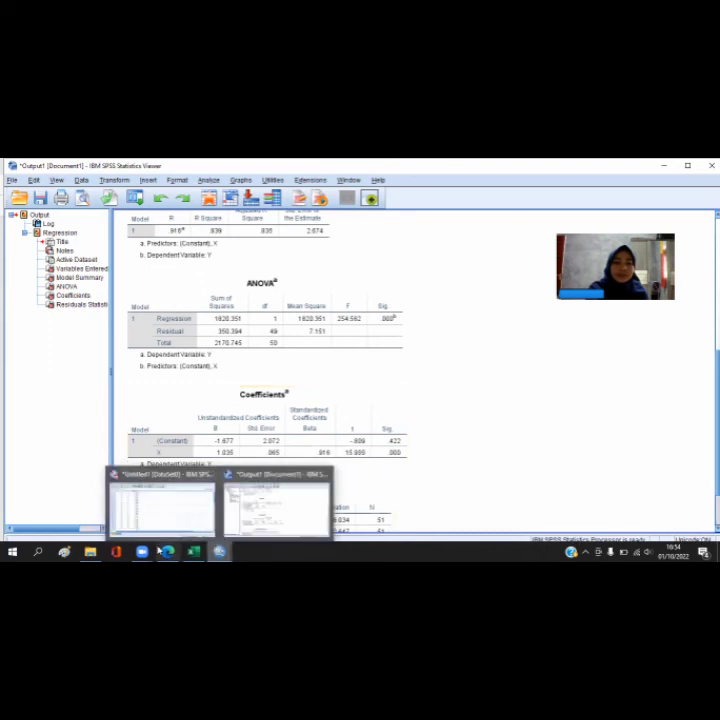
mouse_move(168, 551)
left_click(180, 515)
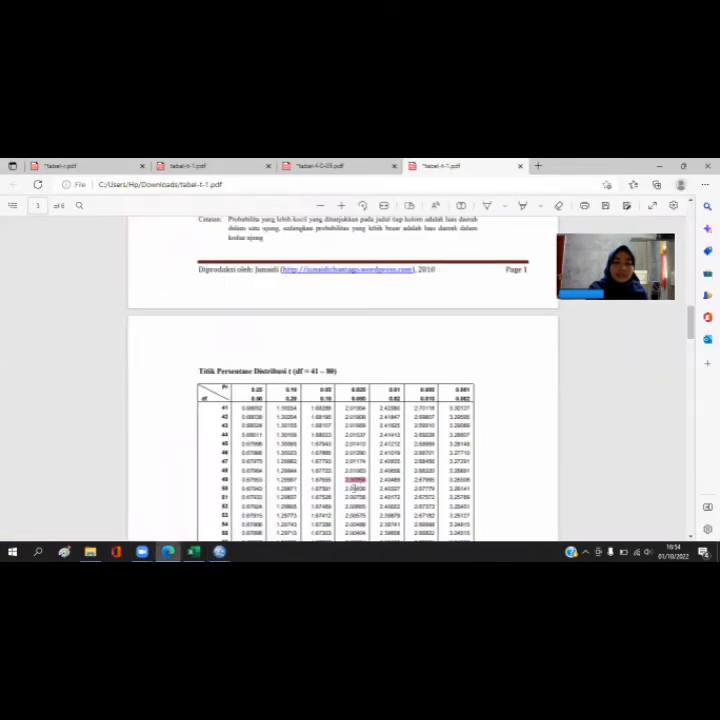
mouse_move(219, 549)
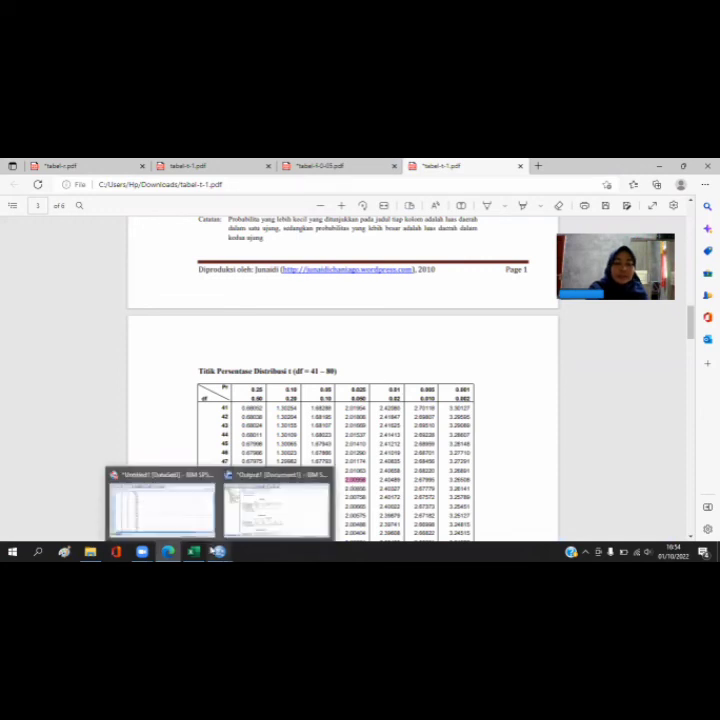
left_click(250, 528)
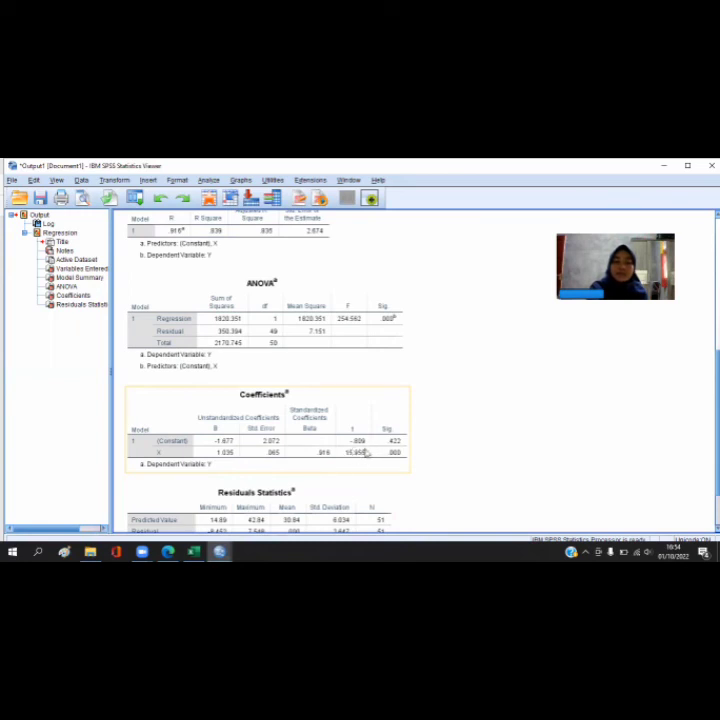
mouse_move(219, 551)
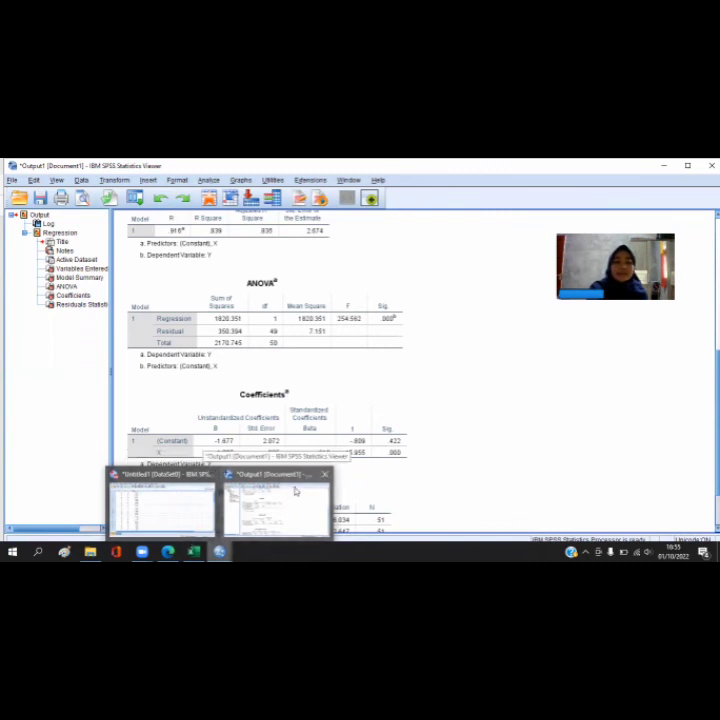
mouse_move(168, 551)
left_click(168, 505)
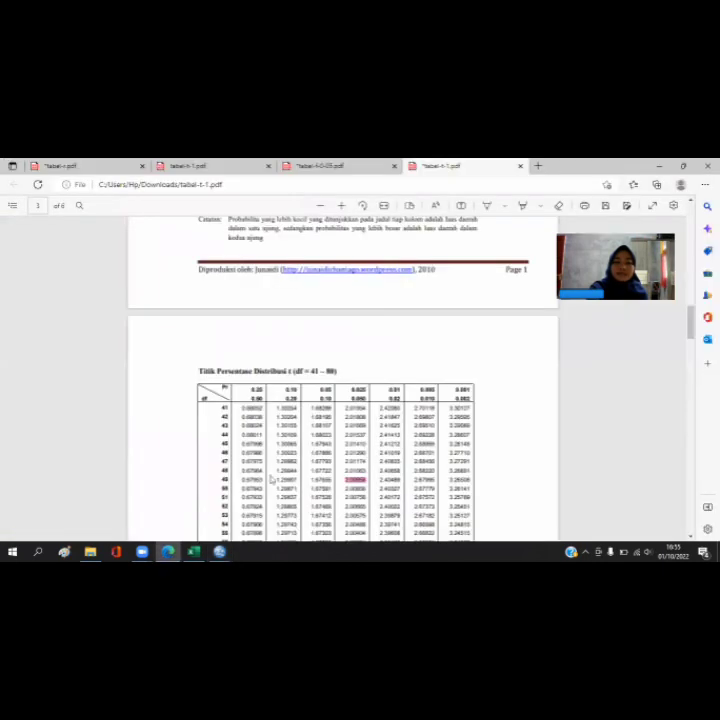